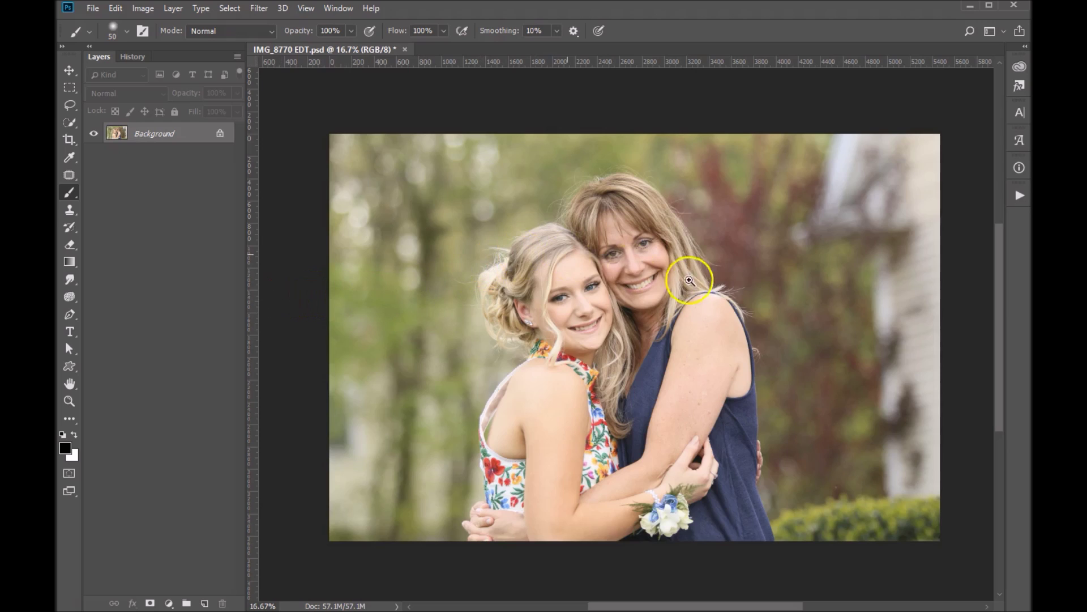
Patch the blemishes on the younger woman's forehead above the eyebrow with the Patch tool in Content-Aware mode.
{"action": "left_click", "coordinate": [602, 266]}
{"action": "left_click", "coordinate": [602, 266]}
{"action": "left_click", "coordinate": [603, 266]}
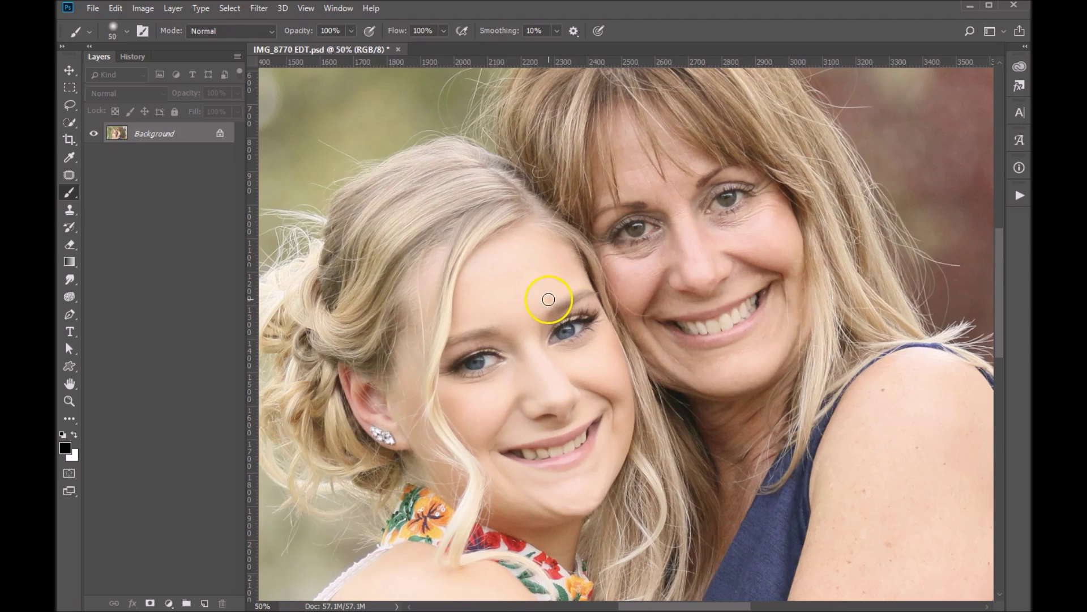
{"action": "left_click", "coordinate": [70, 175]}
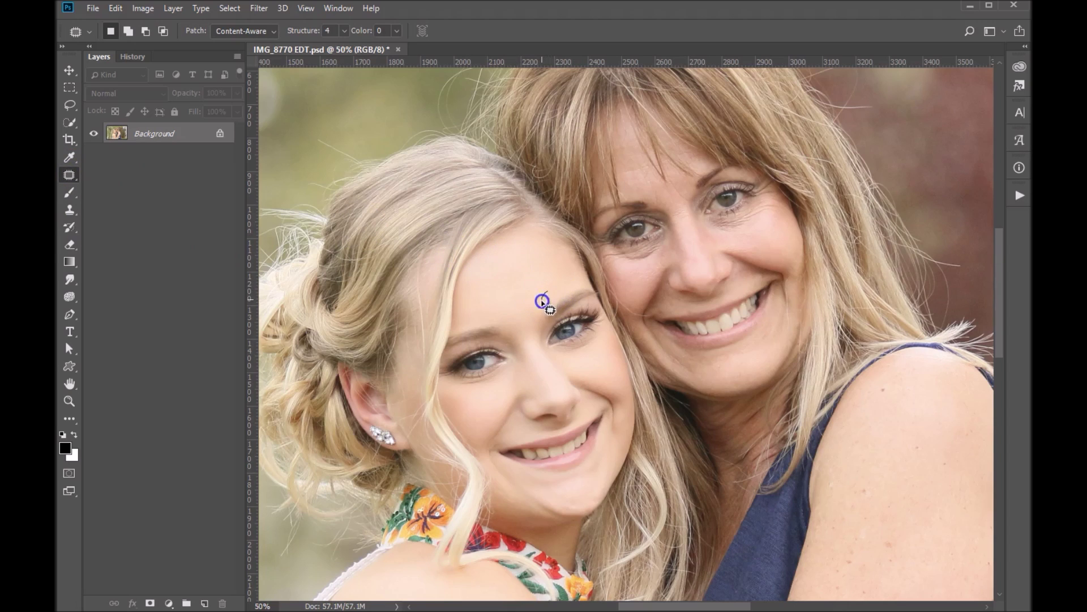
{"action": "mouse_move", "coordinate": [547, 309]}
{"action": "left_mouse_down"}
{"action": "mouse_move", "coordinate": [555, 293]}
{"action": "mouse_move", "coordinate": [529, 316]}
{"action": "left_mouse_up"}
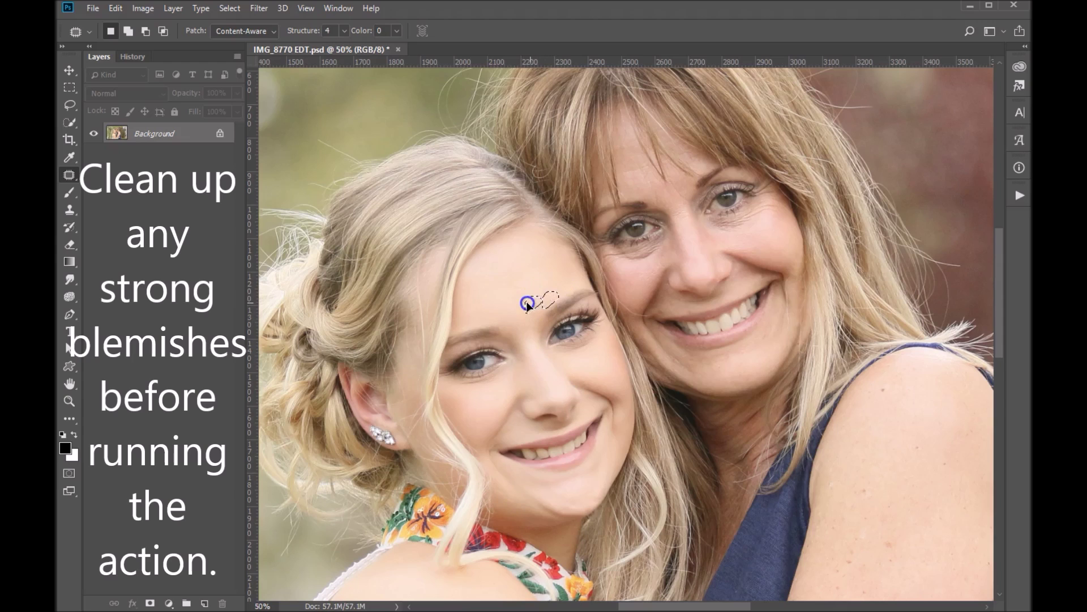
{"action": "left_click_drag", "start_coordinate": [525, 304], "coordinate": [532, 287]}
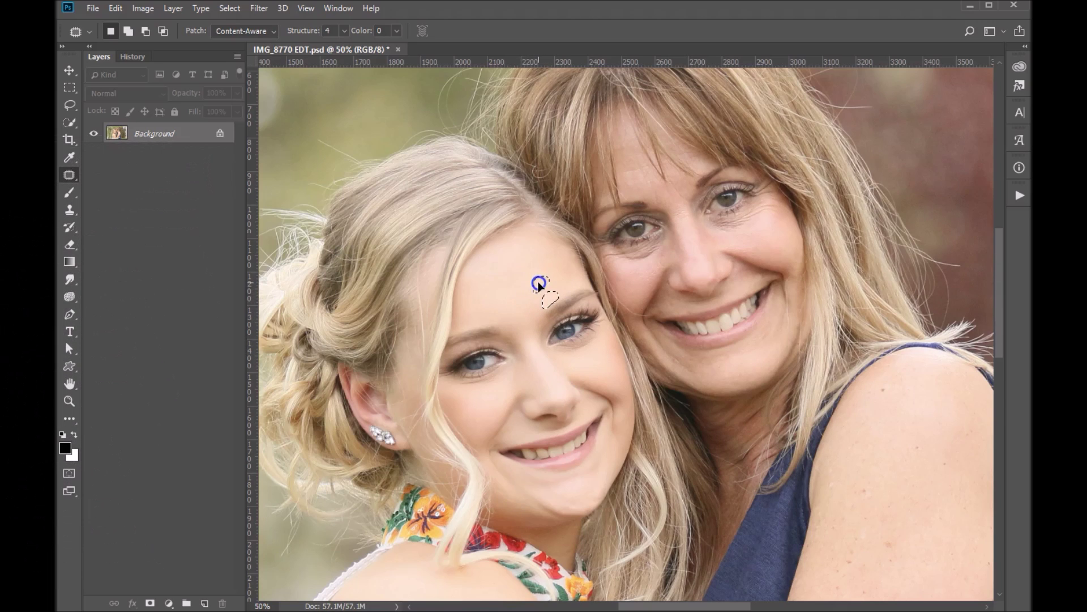
{"action": "left_click_drag", "start_coordinate": [538, 283], "coordinate": [538, 283]}
{"action": "left_click", "coordinate": [541, 306], "text": "ctrl+alt"}
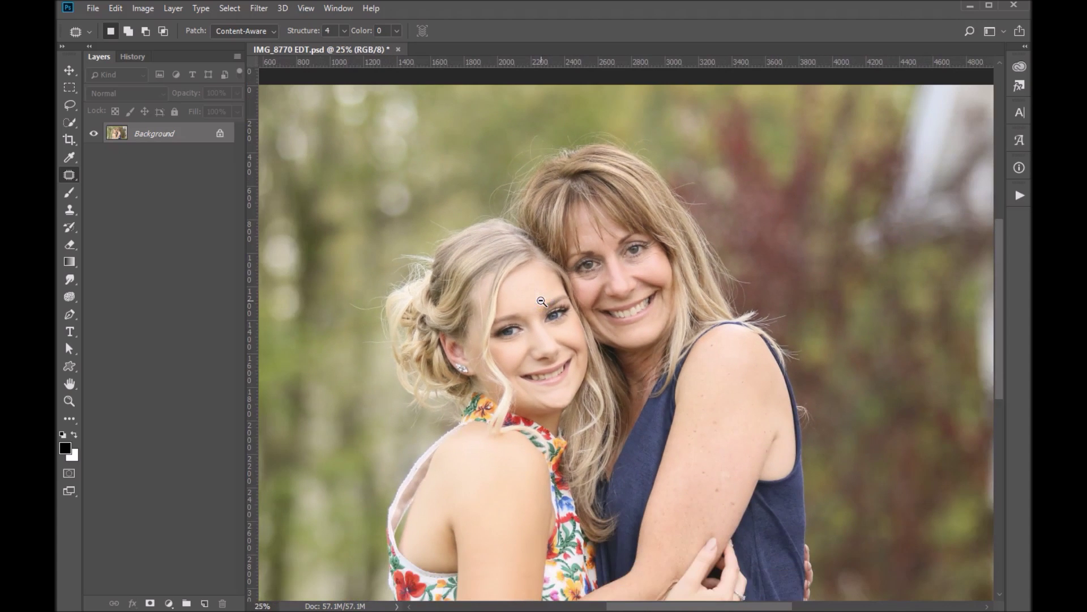
{"action": "left_click", "coordinate": [541, 302], "text": "ctrl+alt"}
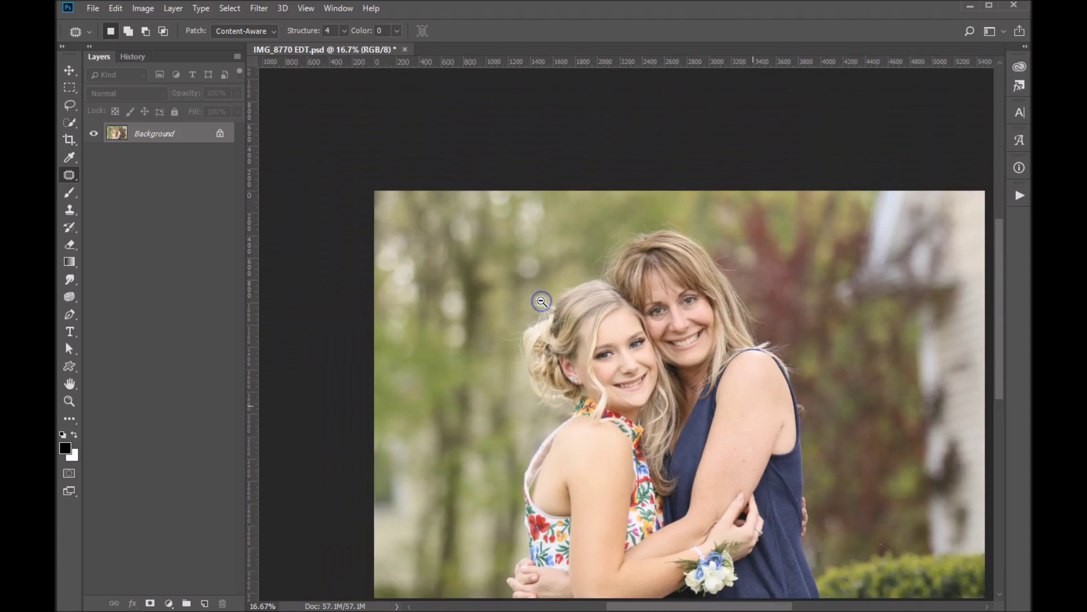
Show the Actions panel and run the ASHE | Essential Edit action on the photo.
{"action": "left_click", "coordinate": [346, 9]}
{"action": "left_click", "coordinate": [340, 8]}
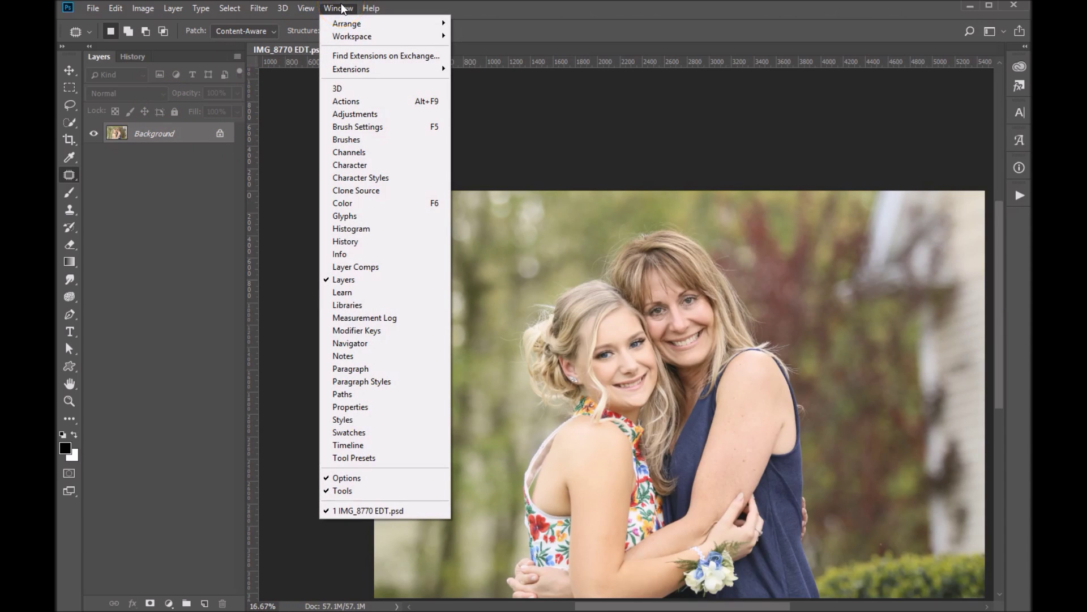
{"action": "left_click", "coordinate": [356, 101]}
{"action": "left_click", "coordinate": [494, 97]}
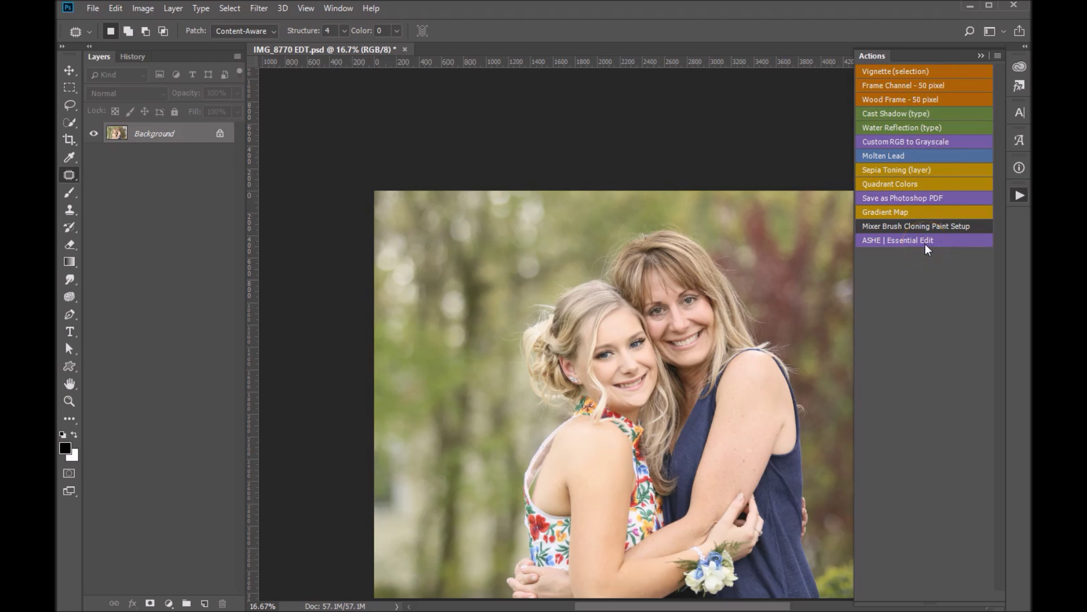
{"action": "left_click", "coordinate": [999, 55]}
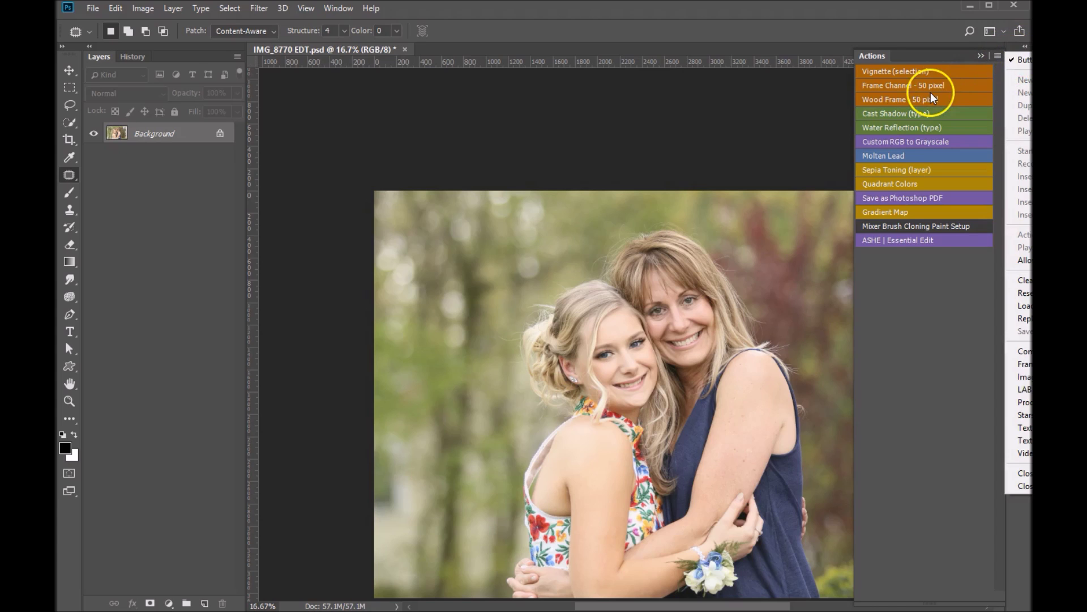
{"action": "left_click", "coordinate": [927, 294]}
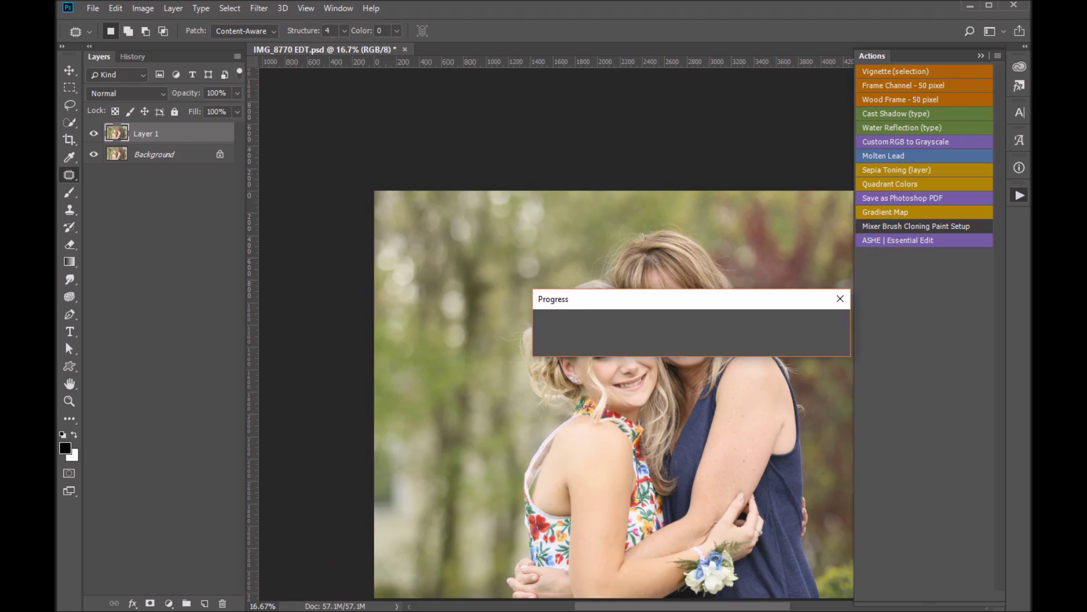
Turn off button mode for the actions list and collapse the Actions panel.
{"action": "left_click", "coordinate": [998, 58]}
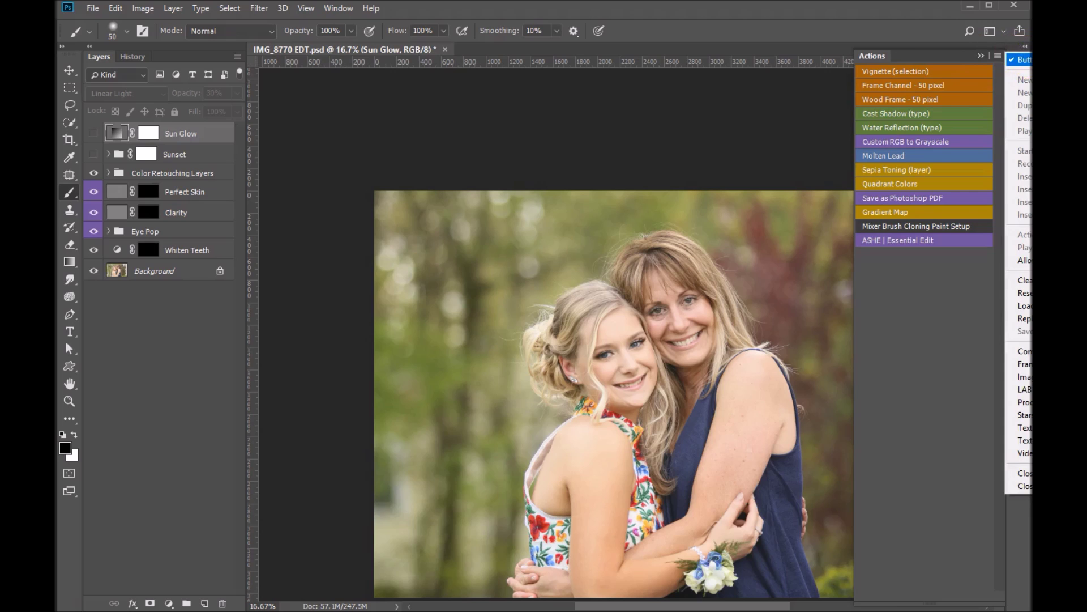
{"action": "left_click", "coordinate": [1023, 60]}
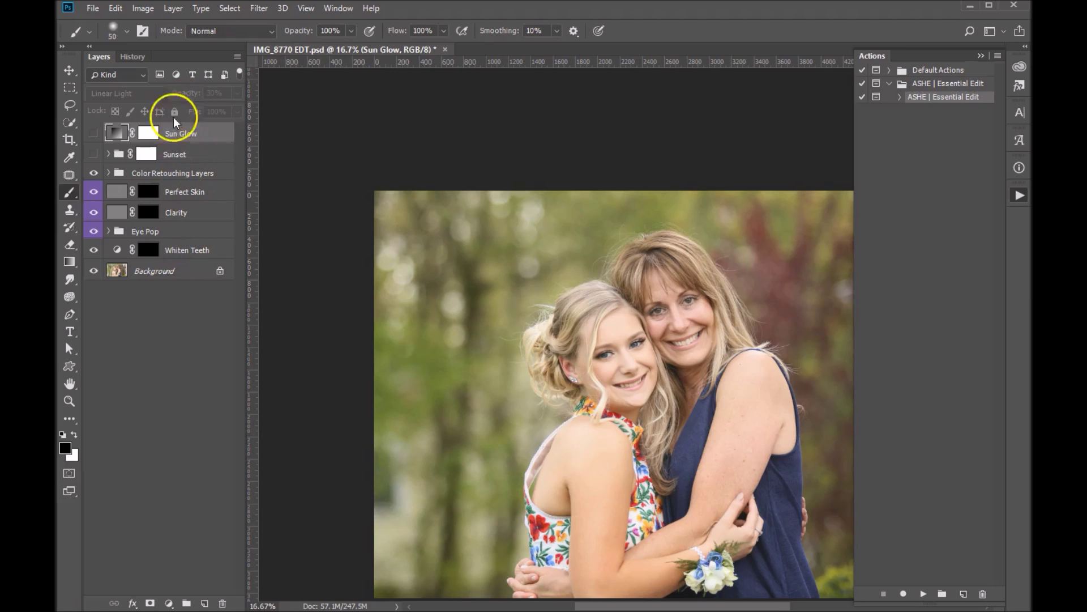
{"action": "key", "text": "alt+F9"}
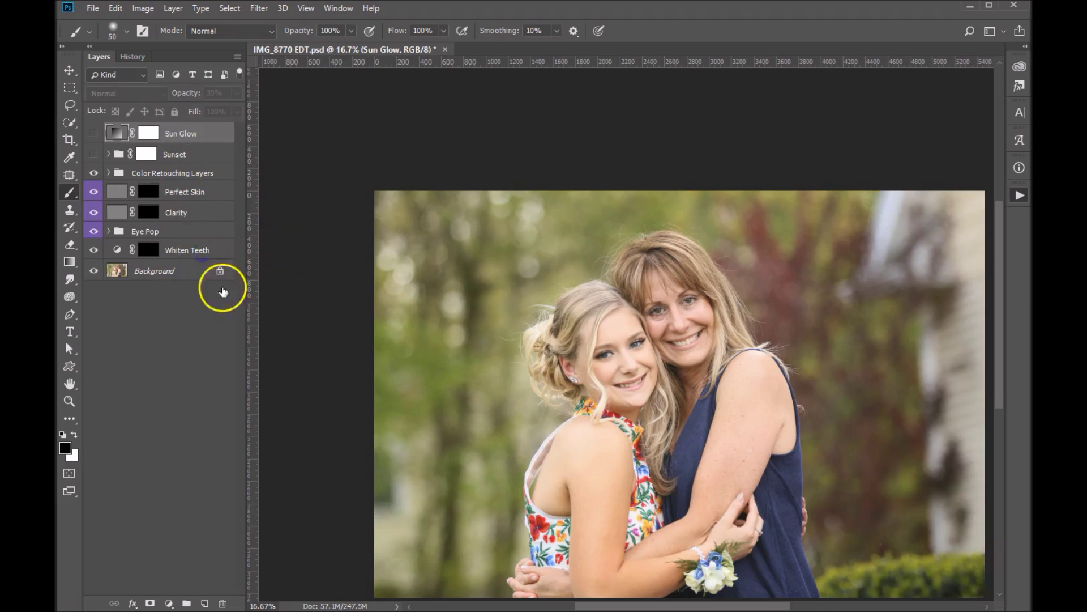
Target the Whiten Teeth layer mask and set the Brush tool's foreground color to white (ffffff).
{"action": "left_click", "coordinate": [669, 371], "text": "ctrl"}
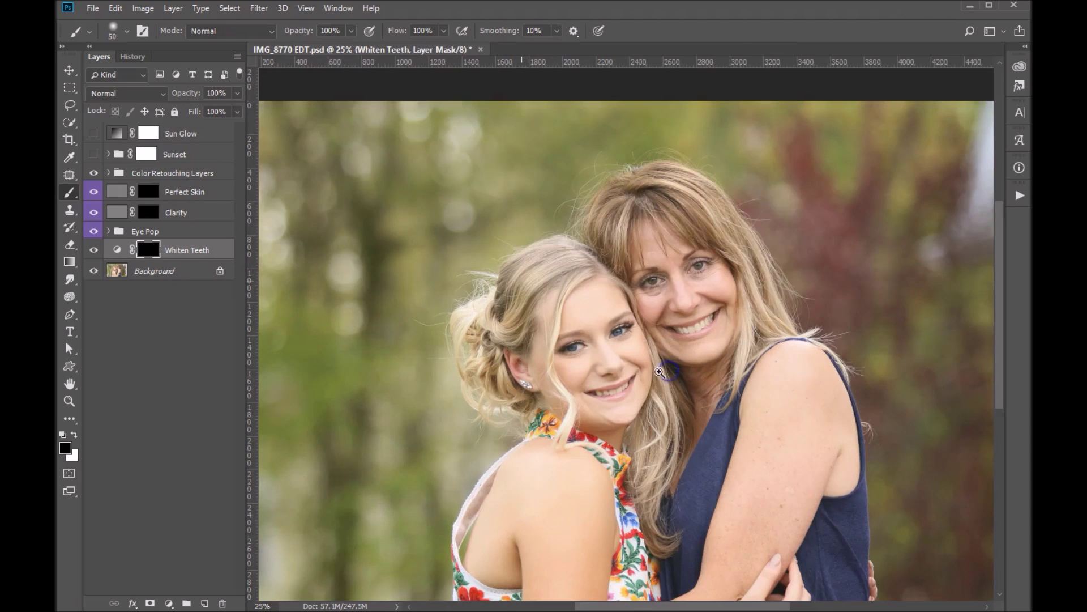
{"action": "left_click", "coordinate": [639, 377], "text": "ctrl"}
{"action": "left_click", "coordinate": [639, 377], "text": "ctrl"}
{"action": "left_click", "coordinate": [639, 377], "text": "ctrl"}
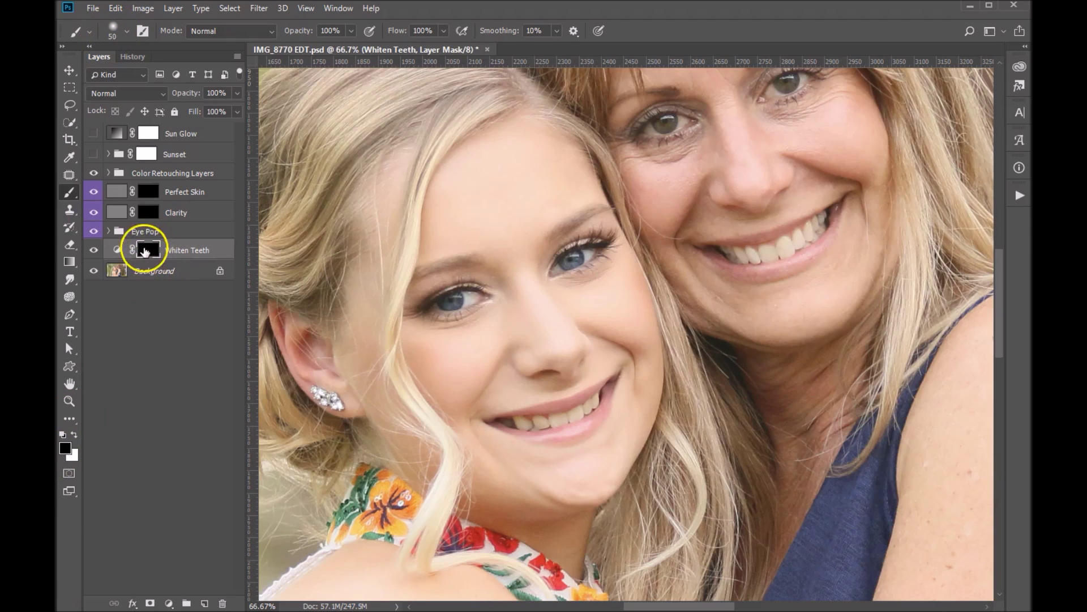
{"action": "left_click", "coordinate": [75, 435]}
{"action": "left_click", "coordinate": [65, 448]}
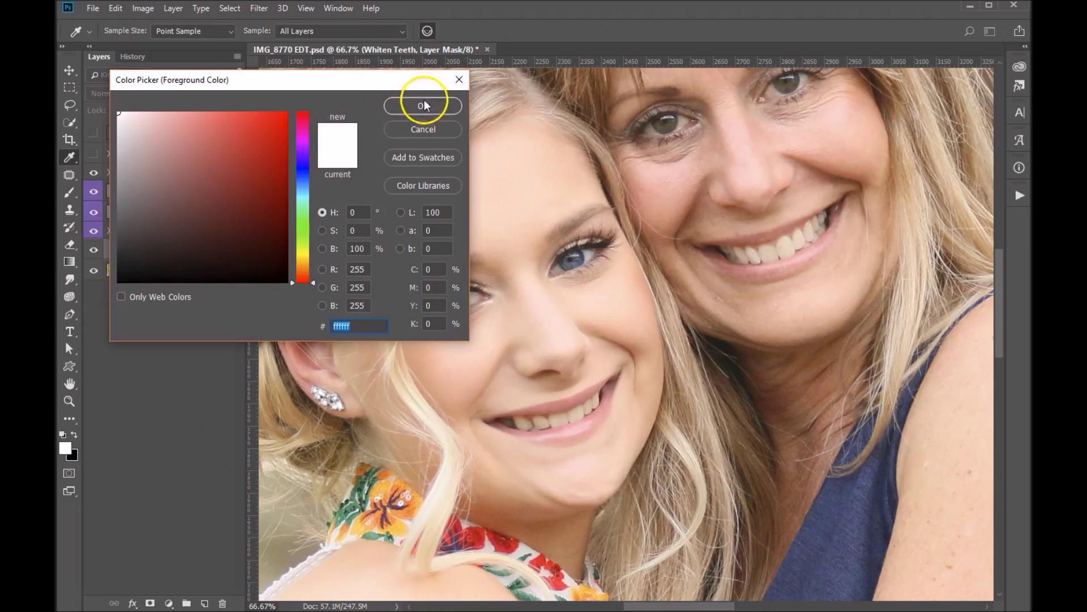
{"action": "left_click", "coordinate": [424, 106]}
{"action": "key", "text": "b"}
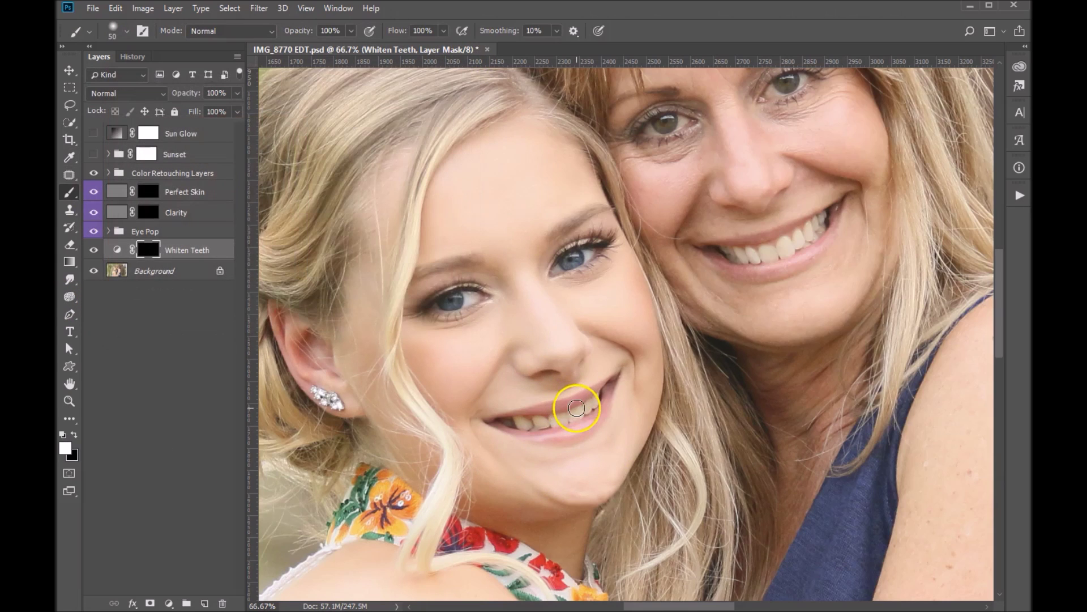
Reduce the brush size to 20 and paint over the younger woman's teeth on the Whiten Teeth mask.
{"action": "key", "text": "["}
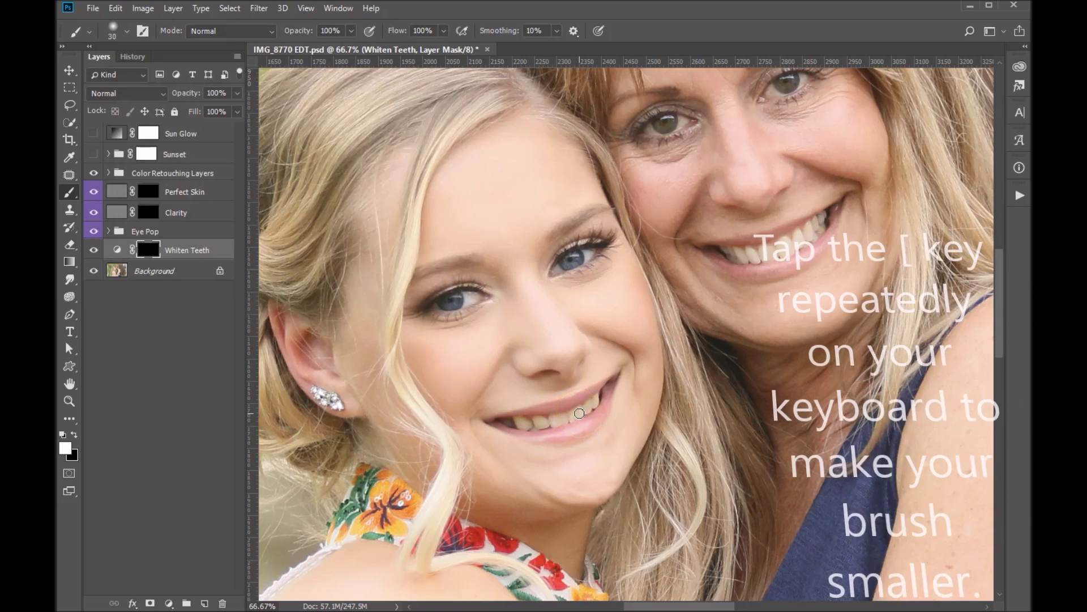
{"action": "key", "text": "bracketleft"}
{"action": "left_click", "coordinate": [580, 413], "text": "ctrl"}
{"action": "key", "text": "bracketleft"}
{"action": "key", "text": "bracketleft"}
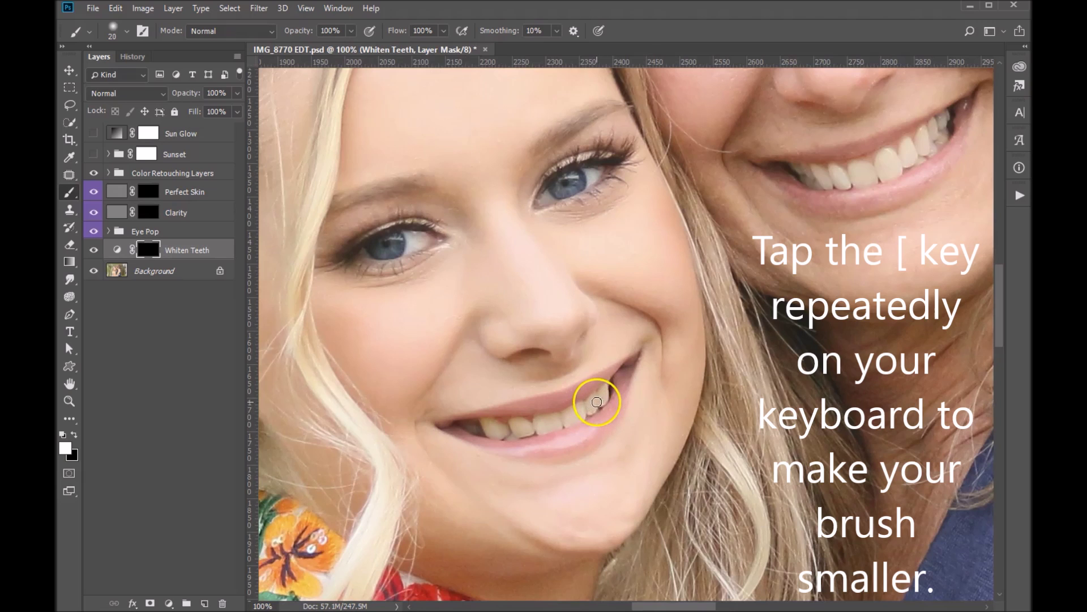
{"action": "left_click", "coordinate": [602, 399]}
{"action": "left_click_drag", "start_coordinate": [602, 398], "coordinate": [547, 424]}
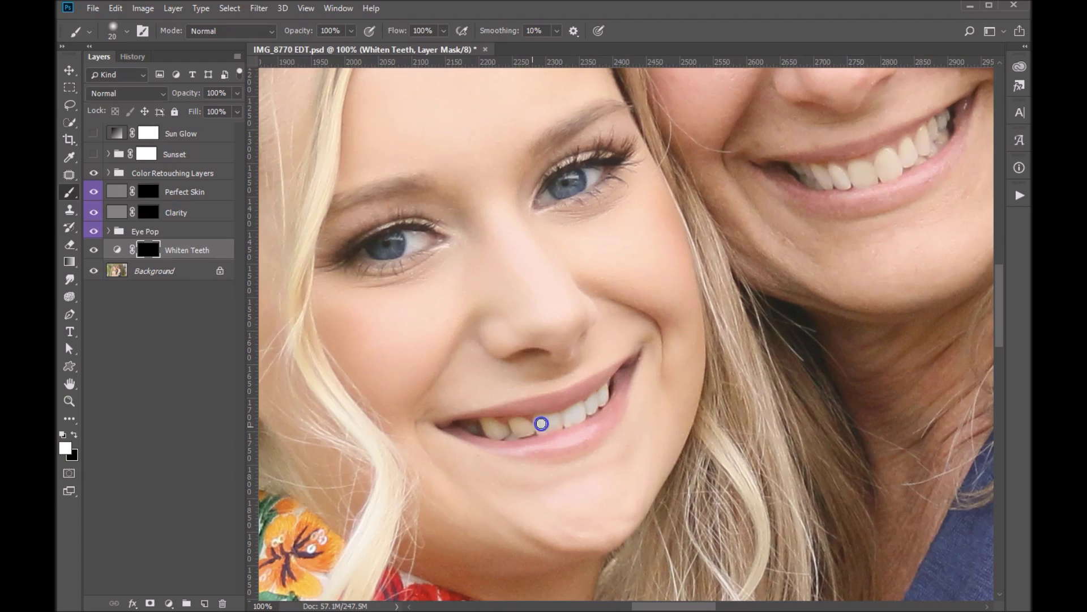
{"action": "mouse_move", "coordinate": [500, 426]}
{"action": "left_mouse_down"}
{"action": "mouse_move", "coordinate": [487, 429]}
{"action": "mouse_move", "coordinate": [544, 431]}
{"action": "mouse_move", "coordinate": [503, 432]}
{"action": "left_mouse_up"}
{"action": "left_click_drag", "start_coordinate": [579, 413], "coordinate": [566, 418]}
Paint white over the older woman's teeth on the Whiten Teeth mask.
{"action": "left_click_drag", "start_coordinate": [863, 254], "coordinate": [796, 279]}
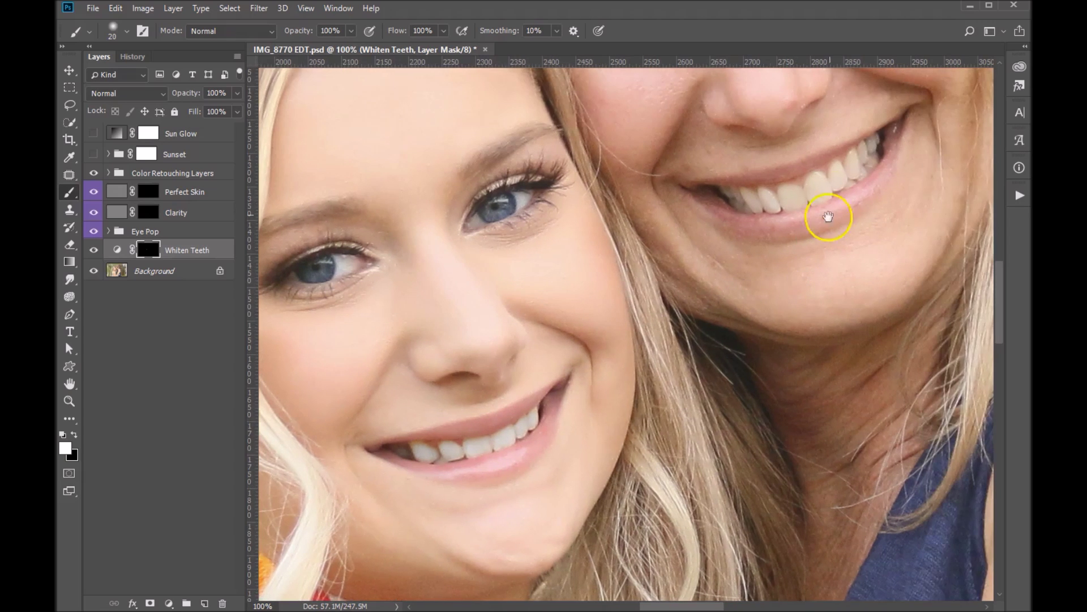
{"action": "mouse_move", "coordinate": [873, 146]}
{"action": "left_mouse_down"}
{"action": "mouse_move", "coordinate": [853, 177]}
{"action": "mouse_move", "coordinate": [832, 176]}
{"action": "mouse_move", "coordinate": [832, 189]}
{"action": "mouse_move", "coordinate": [817, 178]}
{"action": "mouse_move", "coordinate": [814, 197]}
{"action": "mouse_move", "coordinate": [823, 197]}
{"action": "mouse_move", "coordinate": [768, 196]}
{"action": "mouse_move", "coordinate": [769, 209]}
{"action": "mouse_move", "coordinate": [733, 200]}
{"action": "mouse_move", "coordinate": [782, 202]}
{"action": "mouse_move", "coordinate": [879, 166]}
{"action": "mouse_move", "coordinate": [782, 203]}
{"action": "mouse_move", "coordinate": [804, 198]}
{"action": "left_mouse_up"}
{"action": "left_click", "coordinate": [585, 296], "text": "alt"}
{"action": "left_click", "coordinate": [623, 280], "text": "ctrl+alt"}
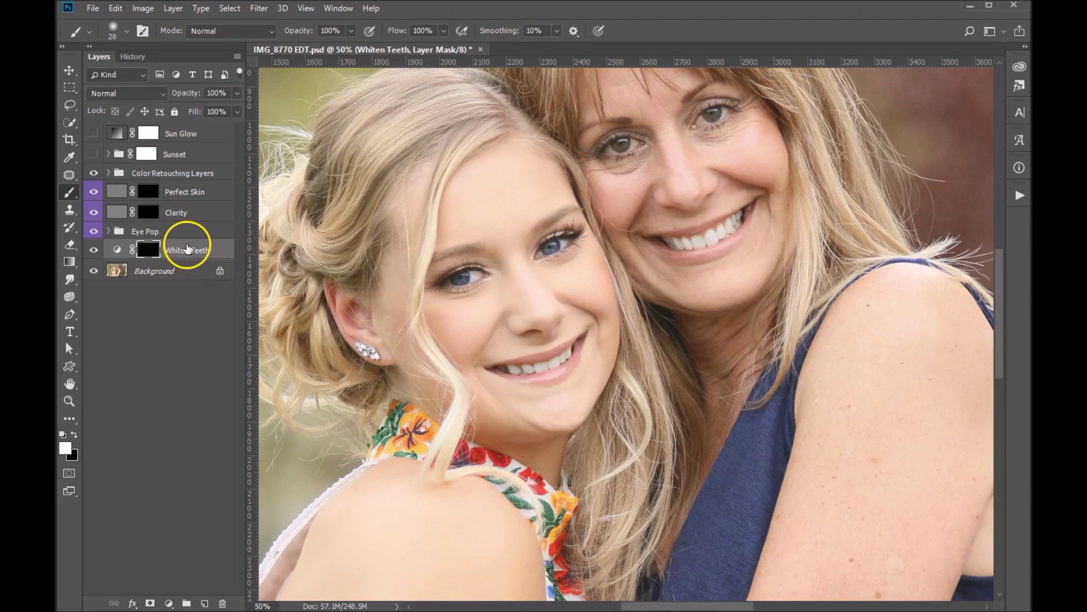
Try a lower opacity on the Whiten Teeth layer and return it to full opacity.
{"action": "key", "text": "ctrl+2"}
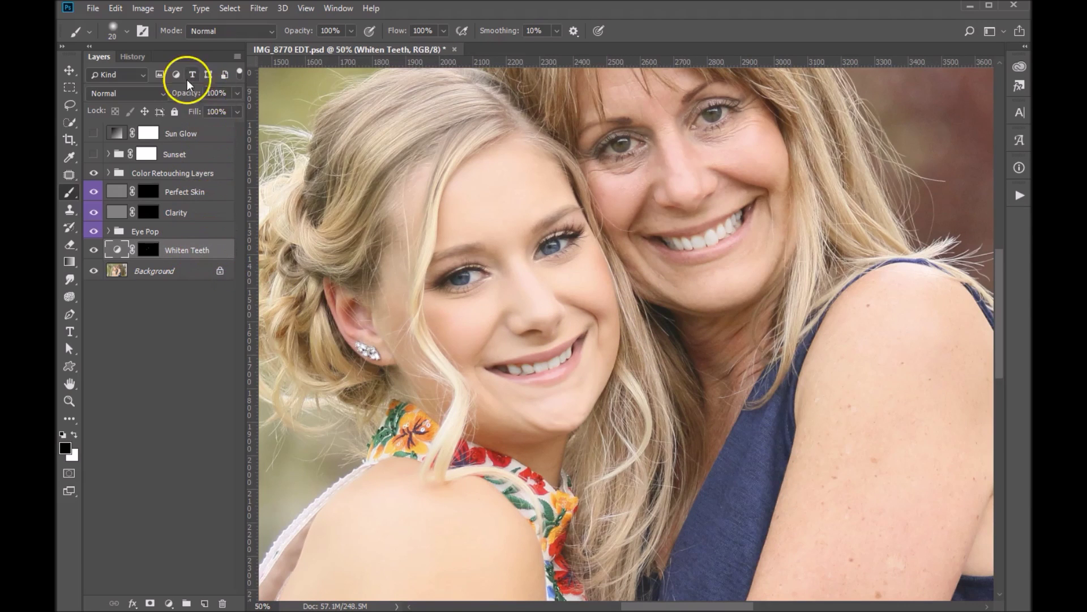
{"action": "left_click", "coordinate": [237, 93]}
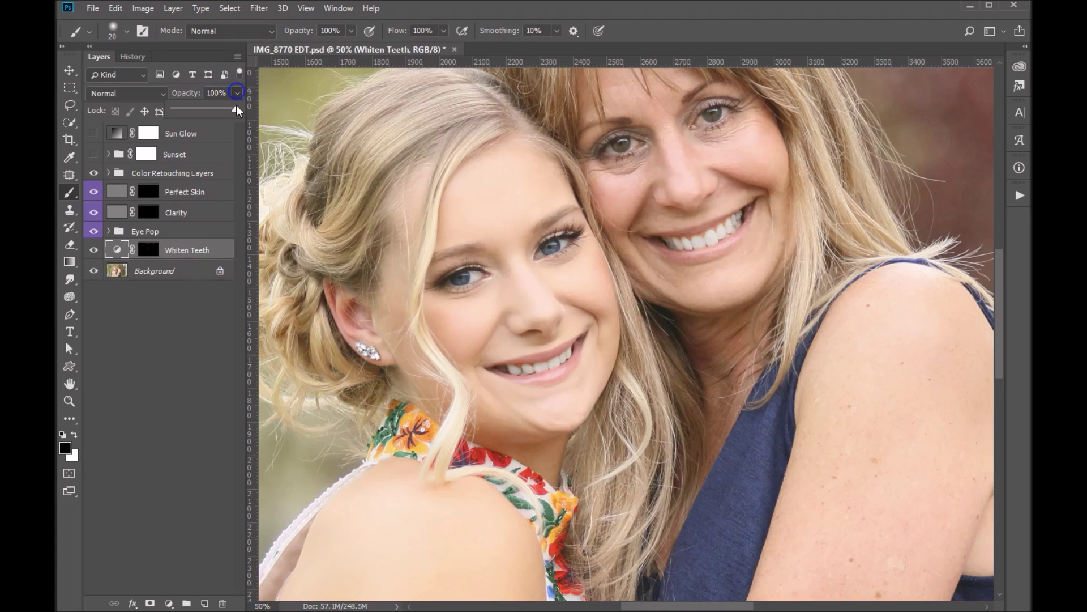
{"action": "left_click_drag", "start_coordinate": [236, 107], "coordinate": [193, 115]}
{"action": "left_click_drag", "start_coordinate": [233, 114], "coordinate": [242, 110]}
Expand the Eye Pop group and paint white over the younger woman's irises and pupils on the Sharpen Pupils & Iris mask.
{"action": "left_click", "coordinate": [150, 232]}
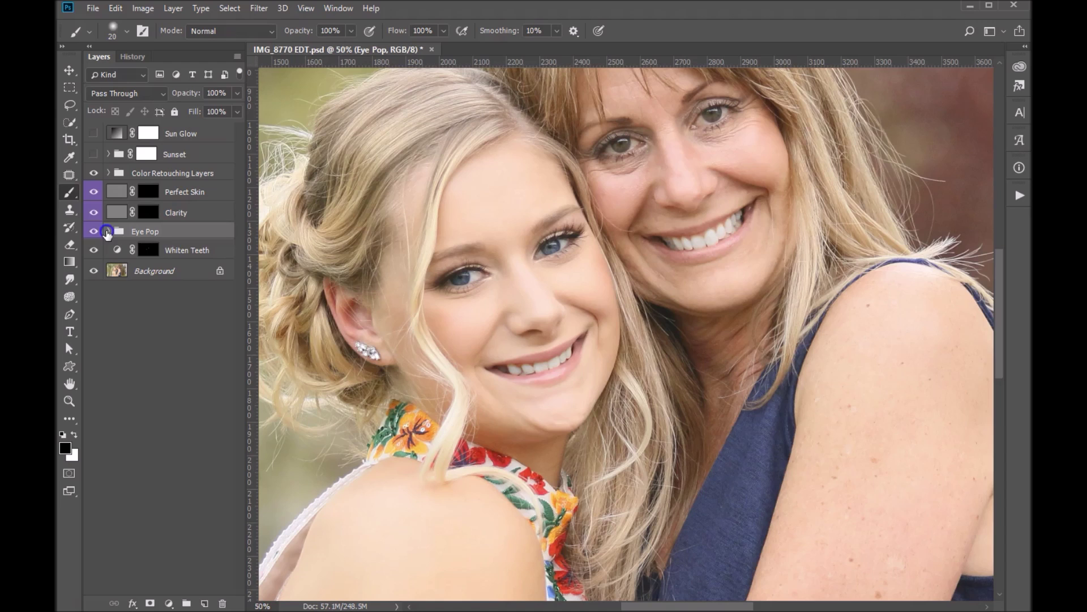
{"action": "left_click", "coordinate": [108, 232]}
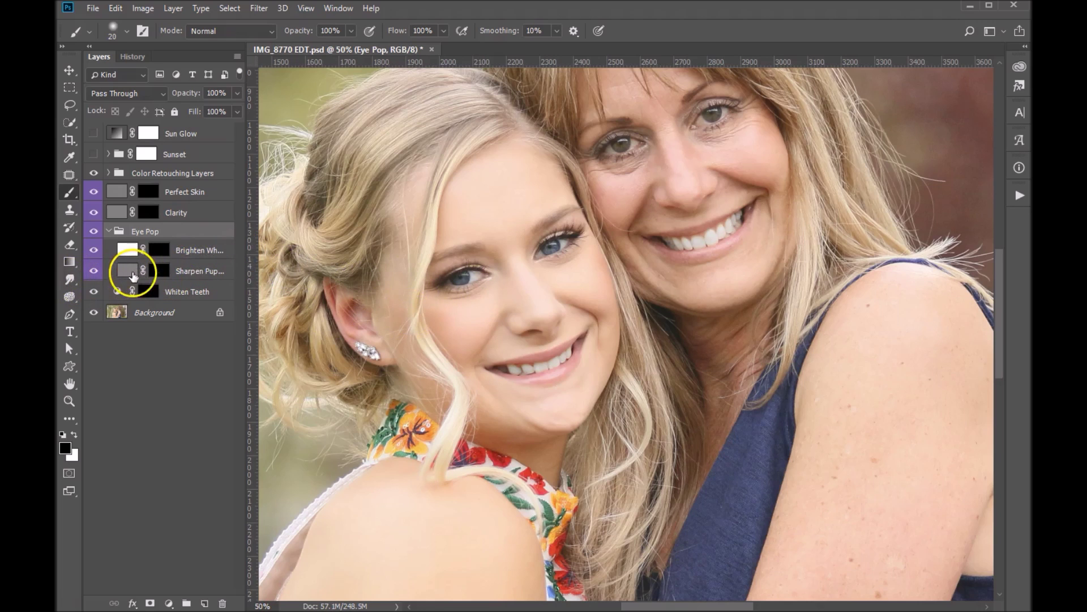
{"action": "left_click", "coordinate": [157, 273]}
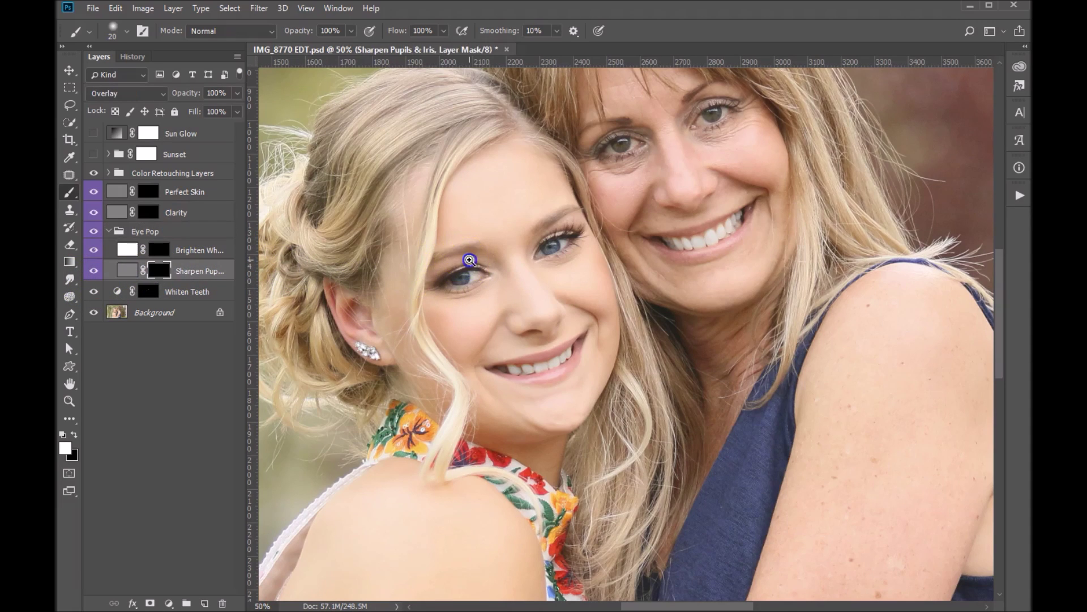
{"action": "left_click", "coordinate": [461, 316], "text": "ctrl"}
{"action": "left_click", "coordinate": [463, 312], "text": "ctrl"}
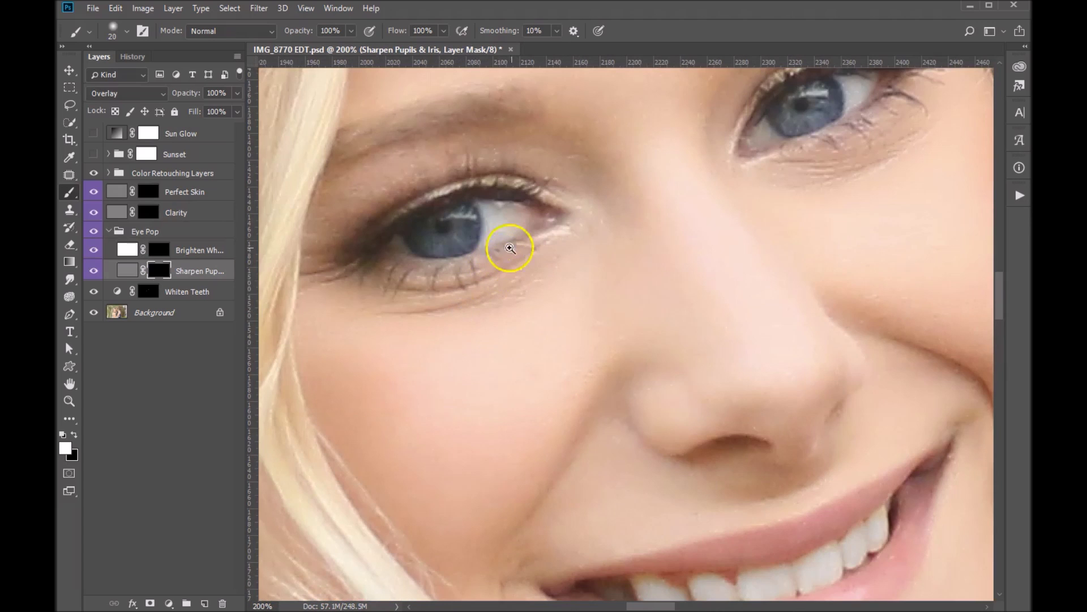
{"action": "left_click", "coordinate": [607, 300], "text": "ctrl+alt"}
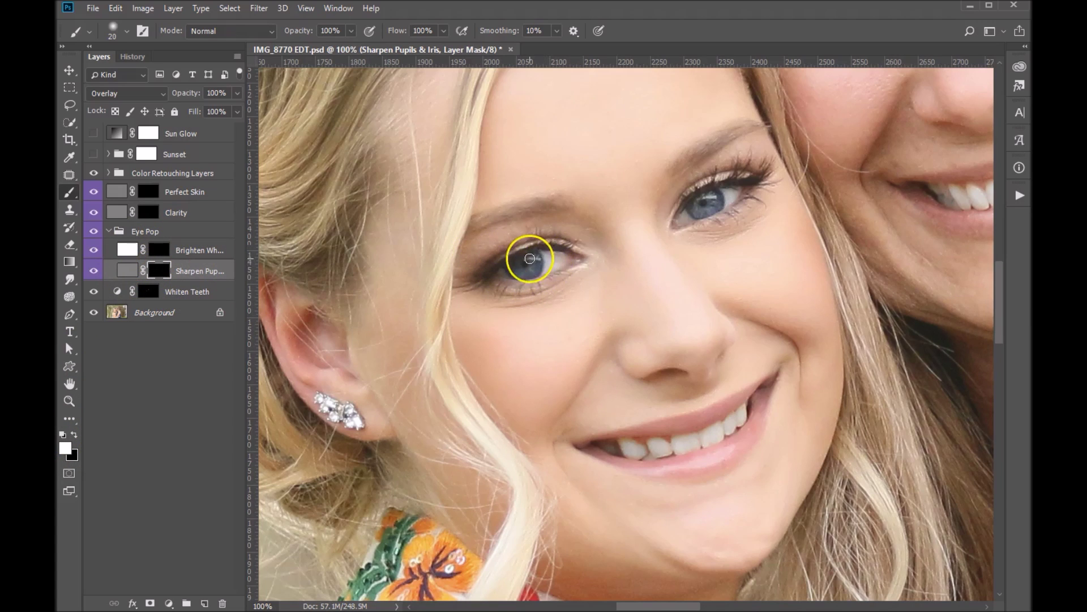
{"action": "mouse_move", "coordinate": [543, 259]}
{"action": "left_mouse_down"}
{"action": "mouse_move", "coordinate": [532, 262]}
{"action": "mouse_move", "coordinate": [549, 255]}
{"action": "mouse_move", "coordinate": [539, 252]}
{"action": "left_mouse_up"}
{"action": "mouse_move", "coordinate": [716, 196]}
{"action": "left_mouse_down"}
{"action": "mouse_move", "coordinate": [725, 194]}
{"action": "mouse_move", "coordinate": [705, 197]}
{"action": "left_mouse_up"}
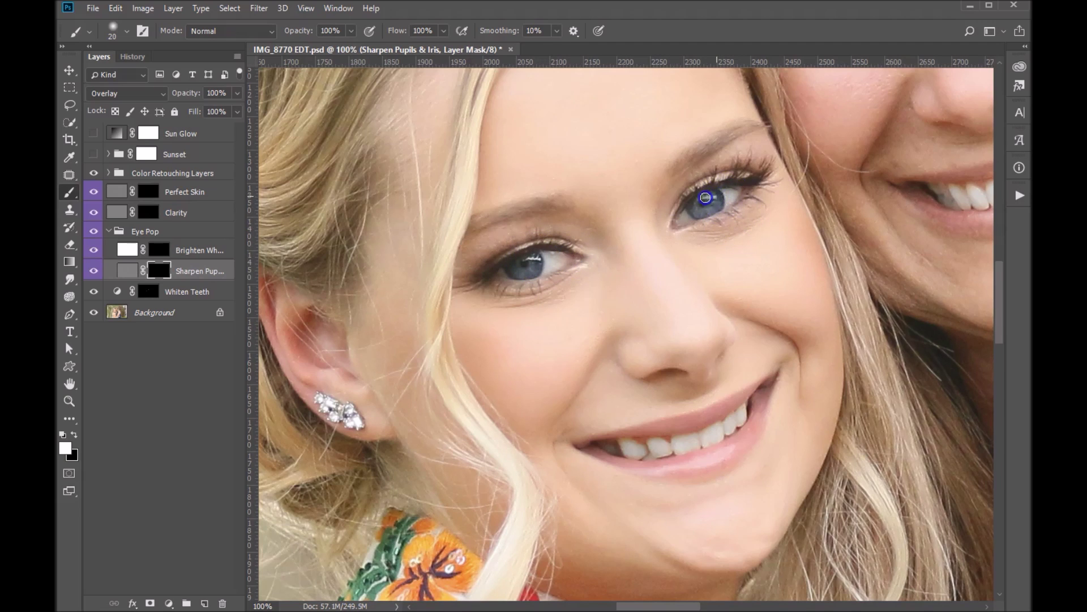
Paint white over the older woman's irises and pupils on the Sharpen Pupils & Iris mask.
{"action": "mouse_move", "coordinate": [594, 236]}
{"action": "left_mouse_down"}
{"action": "mouse_move", "coordinate": [532, 252]}
{"action": "mouse_move", "coordinate": [544, 256]}
{"action": "left_mouse_up"}
{"action": "left_click_drag", "start_coordinate": [687, 253], "coordinate": [453, 435]}
{"action": "left_click_drag", "start_coordinate": [604, 193], "coordinate": [587, 193]}
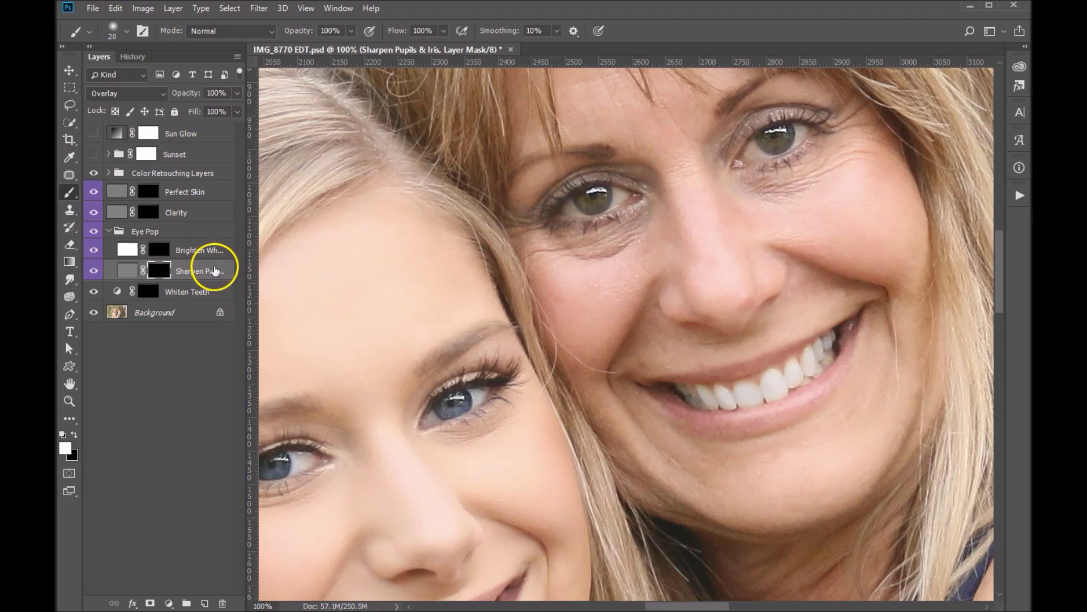
Slightly lower the fill of the Sharpen Pupils & Iris layer.
{"action": "key", "text": "ctrl+2"}
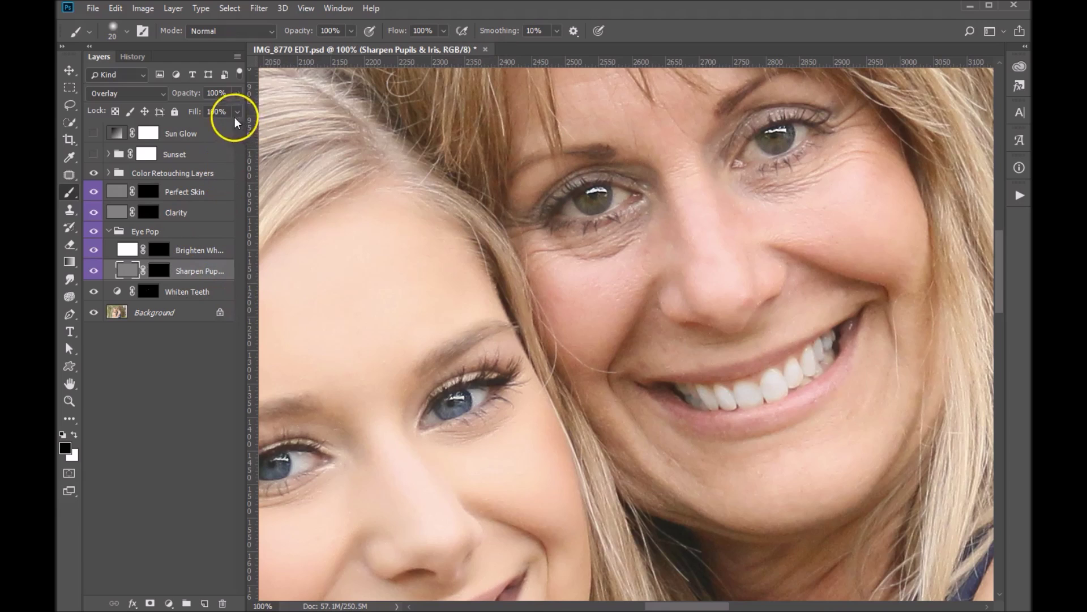
{"action": "left_click", "coordinate": [236, 111]}
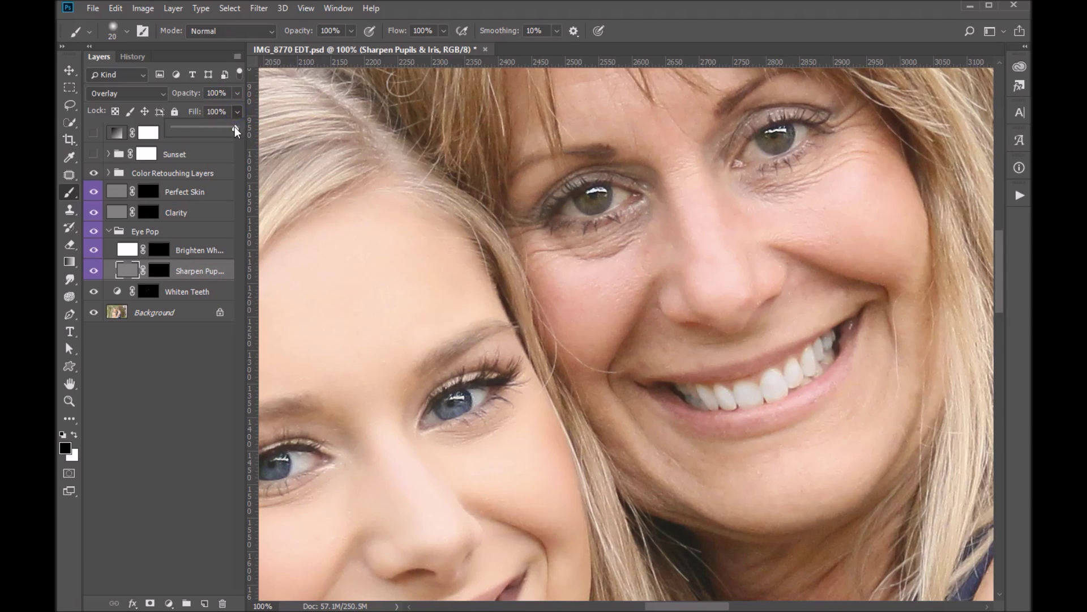
{"action": "left_click_drag", "start_coordinate": [234, 127], "coordinate": [227, 128]}
{"action": "left_click_drag", "start_coordinate": [222, 126], "coordinate": [221, 128]}
Paint white at 10% brush opacity over the whites of the younger woman's eyes on the Brighten Whites mask.
{"action": "left_click", "coordinate": [195, 249]}
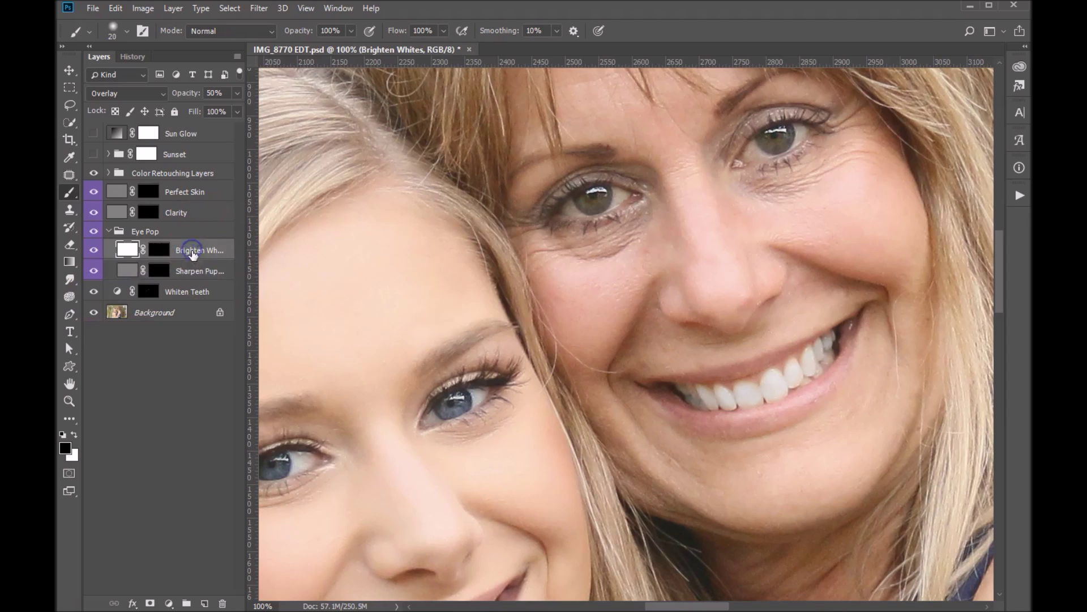
{"action": "left_click", "coordinate": [161, 250]}
{"action": "key", "text": "x"}
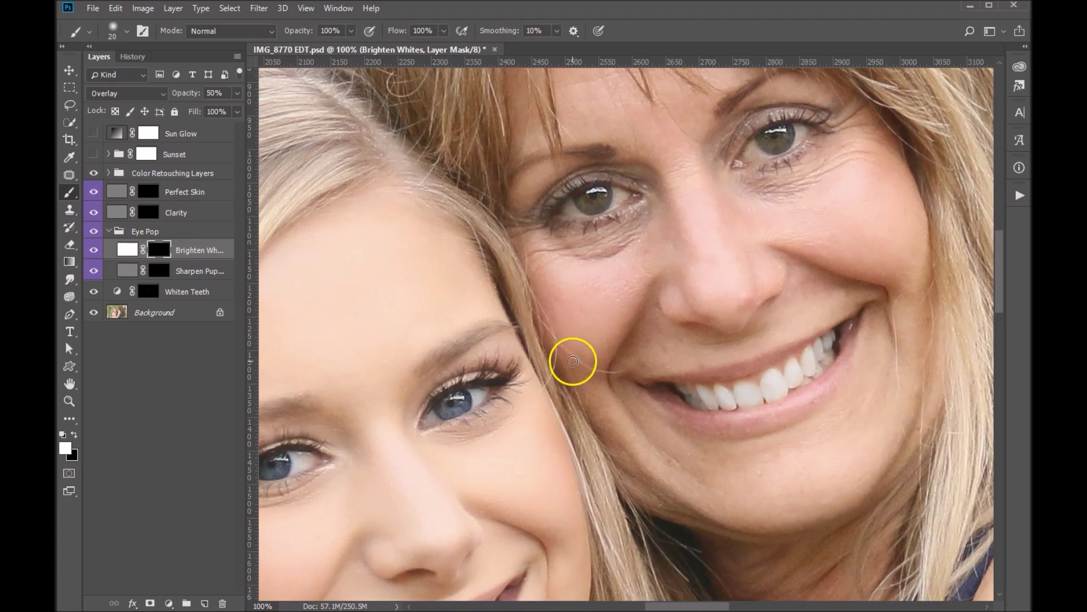
{"action": "left_click", "coordinate": [375, 474]}
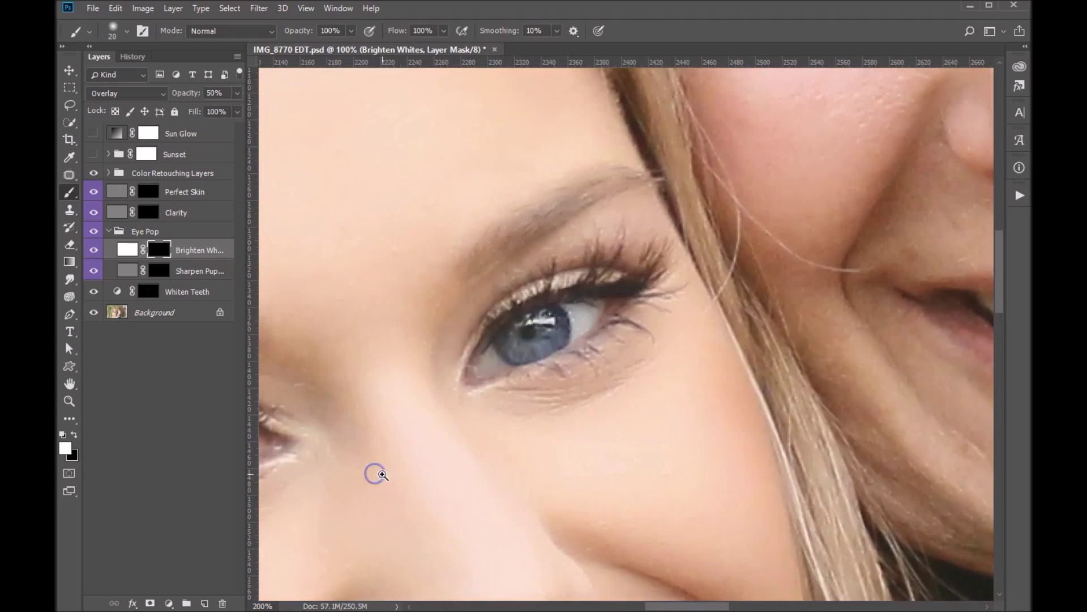
{"action": "left_click_drag", "start_coordinate": [391, 476], "coordinate": [748, 340]}
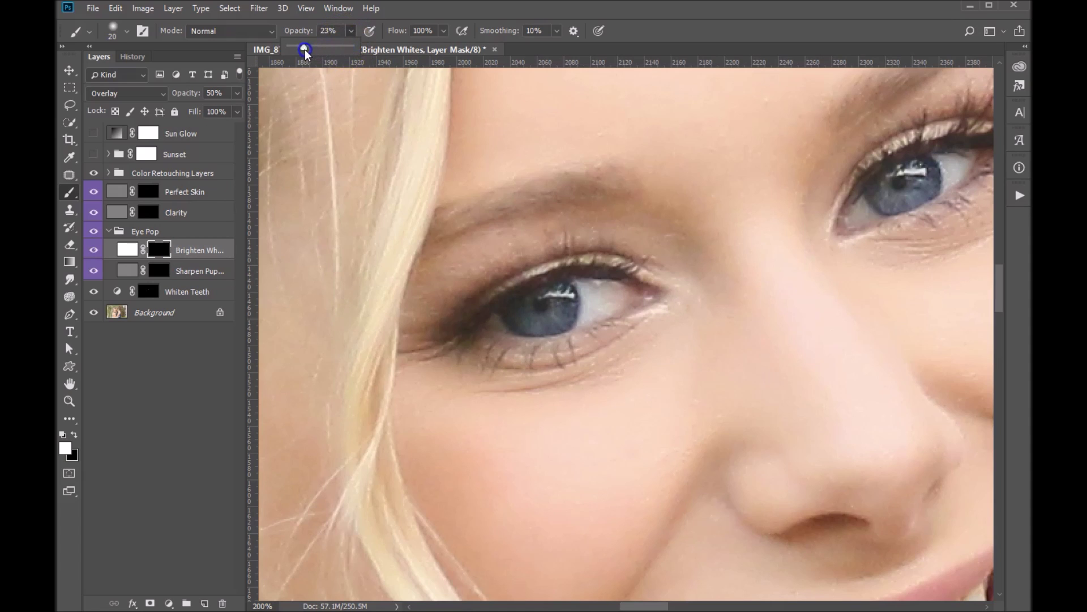
{"action": "left_click_drag", "start_coordinate": [298, 49], "coordinate": [295, 50]}
{"action": "mouse_move", "coordinate": [535, 337]}
{"action": "left_mouse_down"}
{"action": "mouse_move", "coordinate": [552, 303]}
{"action": "mouse_move", "coordinate": [528, 305]}
{"action": "mouse_move", "coordinate": [583, 294]}
{"action": "mouse_move", "coordinate": [623, 308]}
{"action": "mouse_move", "coordinate": [634, 290]}
{"action": "mouse_move", "coordinate": [613, 305]}
{"action": "mouse_move", "coordinate": [593, 290]}
{"action": "mouse_move", "coordinate": [625, 298]}
{"action": "mouse_move", "coordinate": [600, 299]}
{"action": "left_mouse_up"}
{"action": "left_click", "coordinate": [159, 250]}
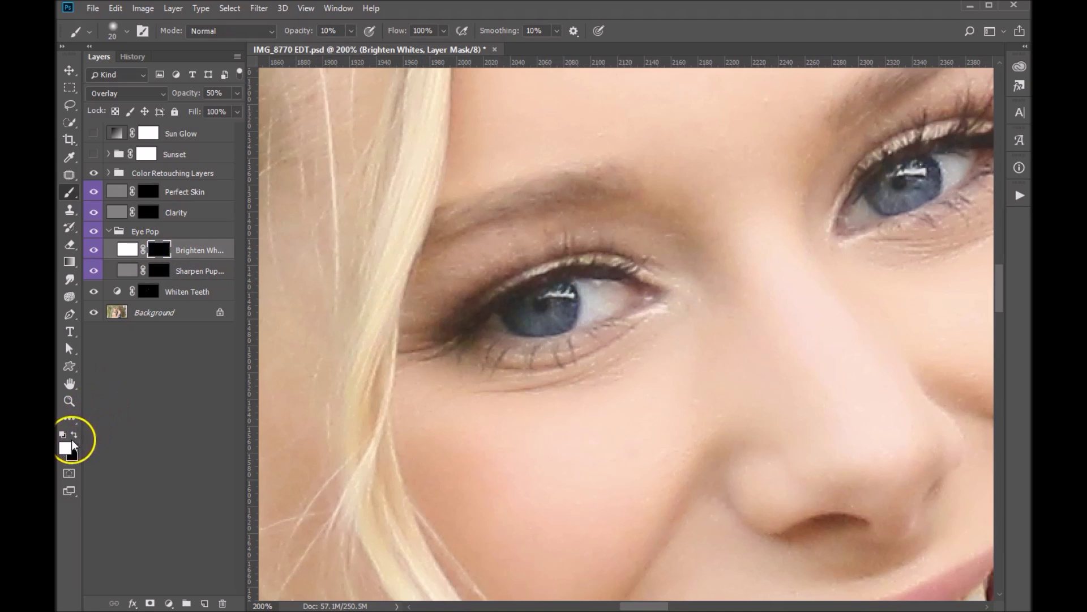
{"action": "mouse_move", "coordinate": [594, 308]}
{"action": "left_mouse_down"}
{"action": "mouse_move", "coordinate": [612, 289]}
{"action": "mouse_move", "coordinate": [619, 300]}
{"action": "mouse_move", "coordinate": [597, 316]}
{"action": "mouse_move", "coordinate": [584, 287]}
{"action": "mouse_move", "coordinate": [598, 309]}
{"action": "left_mouse_up"}
{"action": "left_click_drag", "start_coordinate": [494, 322], "coordinate": [498, 323]}
{"action": "mouse_move", "coordinate": [854, 211]}
{"action": "left_mouse_down"}
{"action": "mouse_move", "coordinate": [939, 194]}
{"action": "mouse_move", "coordinate": [956, 161]}
{"action": "mouse_move", "coordinate": [941, 158]}
{"action": "mouse_move", "coordinate": [904, 179]}
{"action": "mouse_move", "coordinate": [932, 174]}
{"action": "left_mouse_up"}
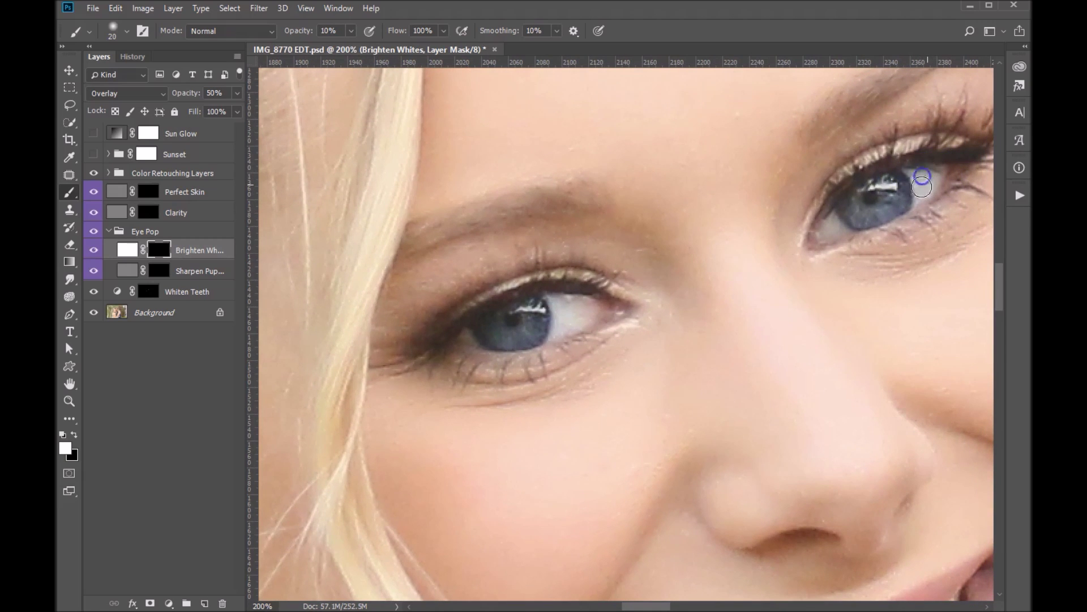
{"action": "left_click_drag", "start_coordinate": [494, 335], "coordinate": [512, 340]}
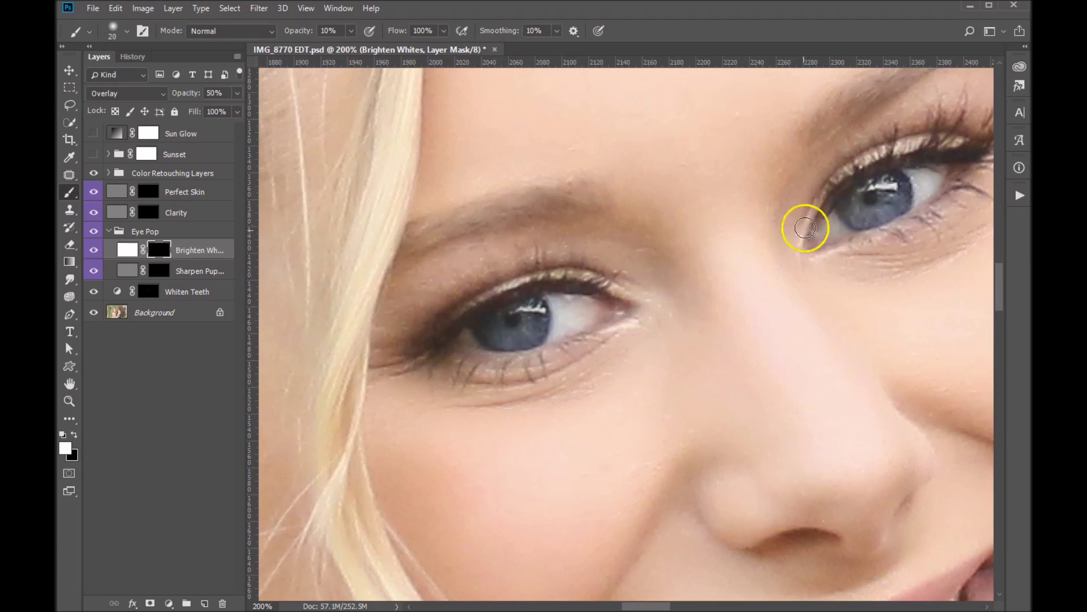
Paint white over the younger woman's irises on the Brighten Whites mask with a size 15 brush at 20% opacity.
{"action": "left_click", "coordinate": [315, 33]}
{"action": "left_click", "coordinate": [305, 37]}
{"action": "mouse_move", "coordinate": [459, 339]}
{"action": "left_mouse_down"}
{"action": "mouse_move", "coordinate": [526, 333]}
{"action": "mouse_move", "coordinate": [493, 330]}
{"action": "left_mouse_up"}
{"action": "key", "text": "bracketleft"}
{"action": "key", "text": "bracketright"}
{"action": "left_click", "coordinate": [492, 334]}
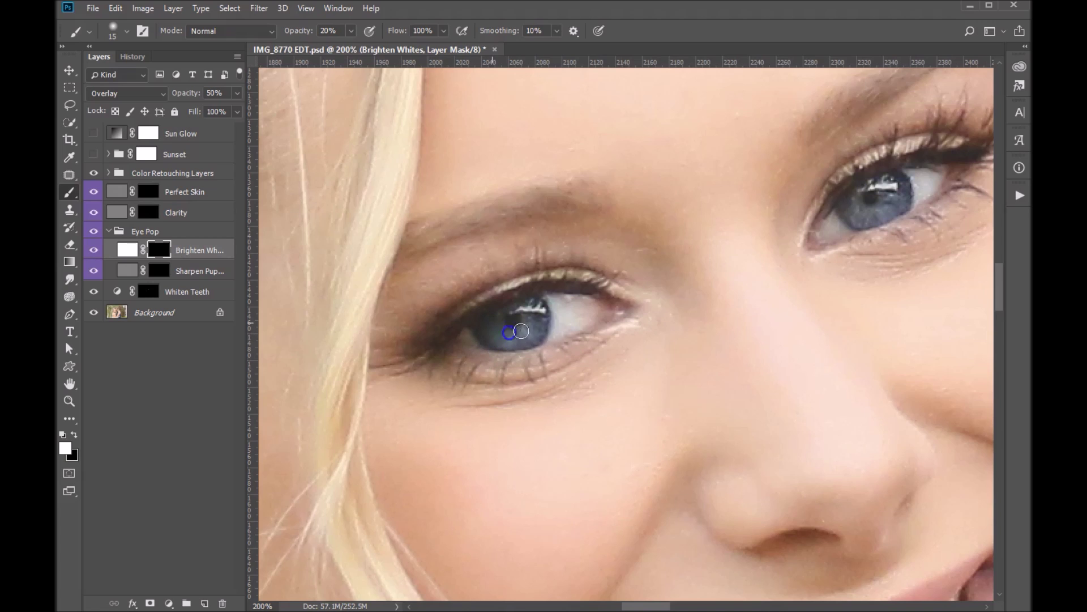
{"action": "mouse_move", "coordinate": [869, 214]}
{"action": "left_mouse_down"}
{"action": "mouse_move", "coordinate": [889, 204]}
{"action": "mouse_move", "coordinate": [910, 219]}
{"action": "mouse_move", "coordinate": [877, 207]}
{"action": "left_mouse_up"}
{"action": "mouse_move", "coordinate": [525, 308]}
{"action": "left_mouse_down"}
{"action": "mouse_move", "coordinate": [510, 335]}
{"action": "mouse_move", "coordinate": [488, 327]}
{"action": "left_mouse_up"}
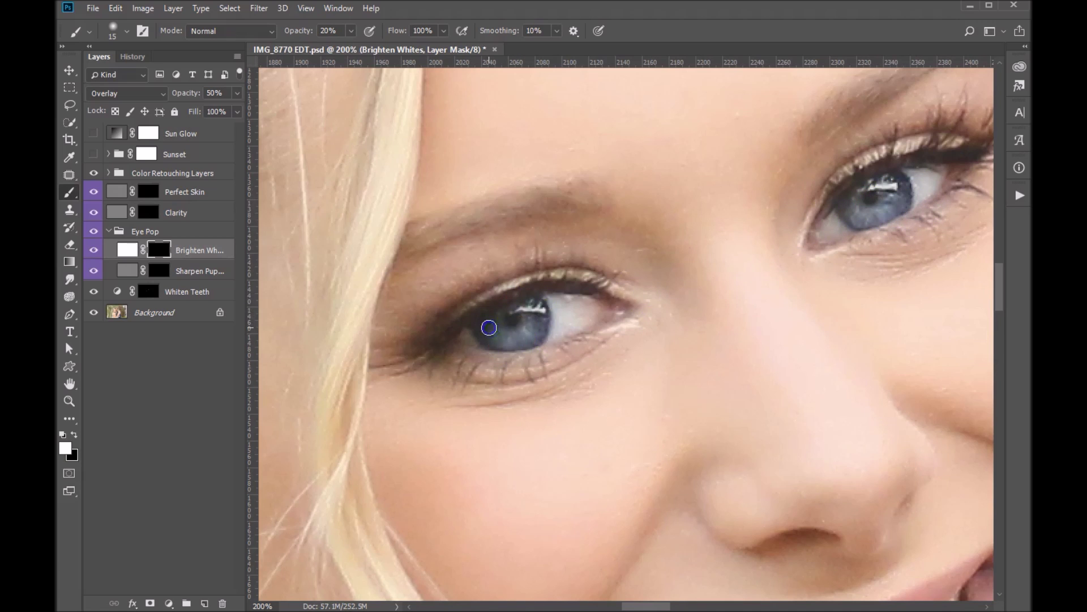
Compare the younger woman's eyes with the Eye Pop group hidden and shown.
{"action": "left_click", "coordinate": [812, 243], "text": "alt"}
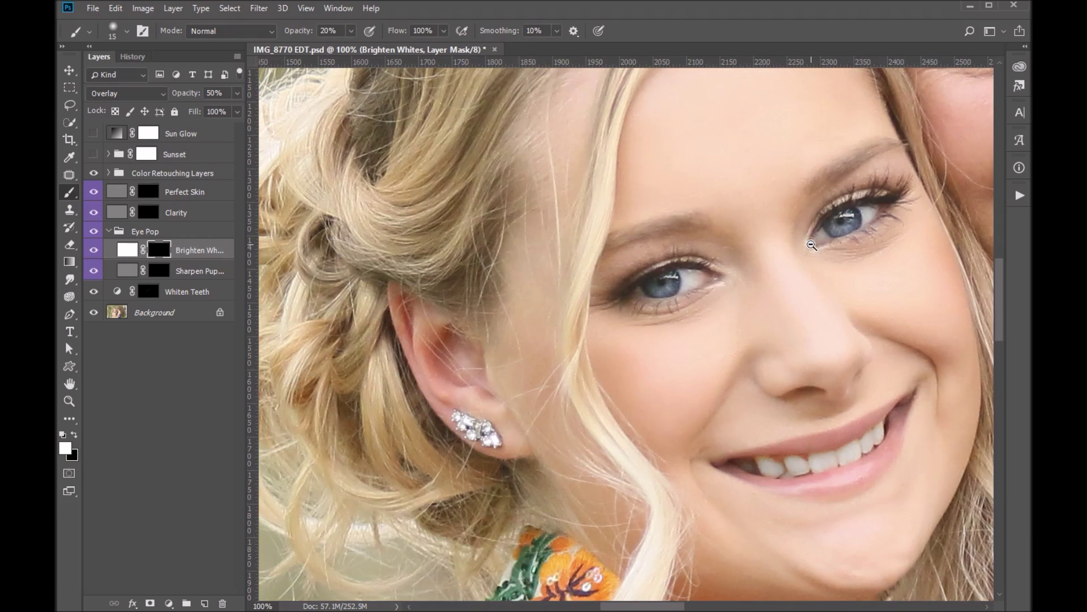
{"action": "left_click", "coordinate": [93, 231]}
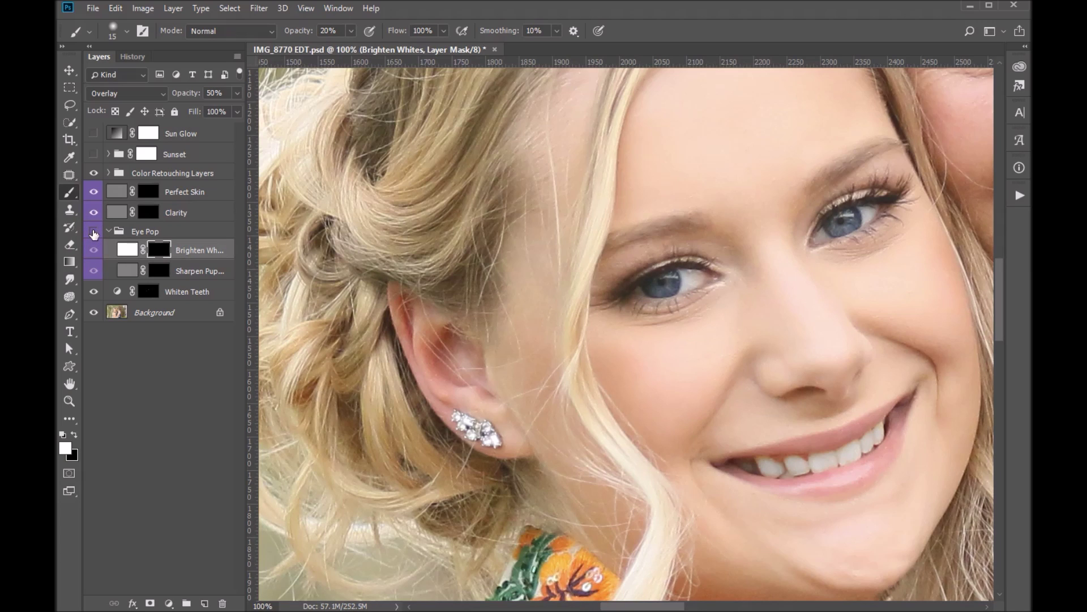
{"action": "left_click", "coordinate": [94, 231]}
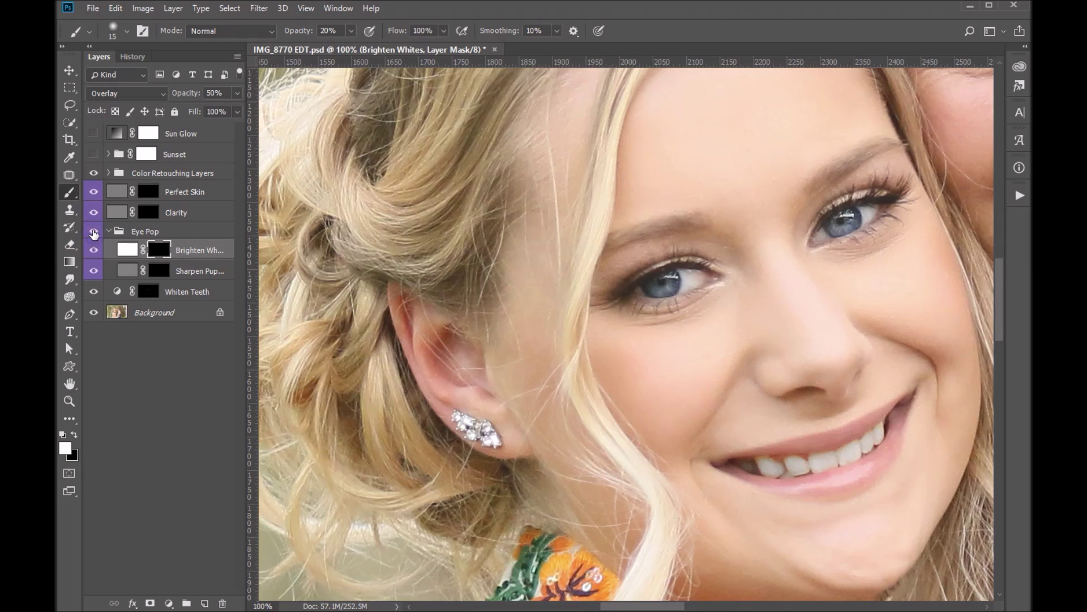
Paint white at 20% brush opacity over the older woman's irises on the Brighten Whites mask.
{"action": "left_click_drag", "start_coordinate": [884, 231], "coordinate": [449, 453]}
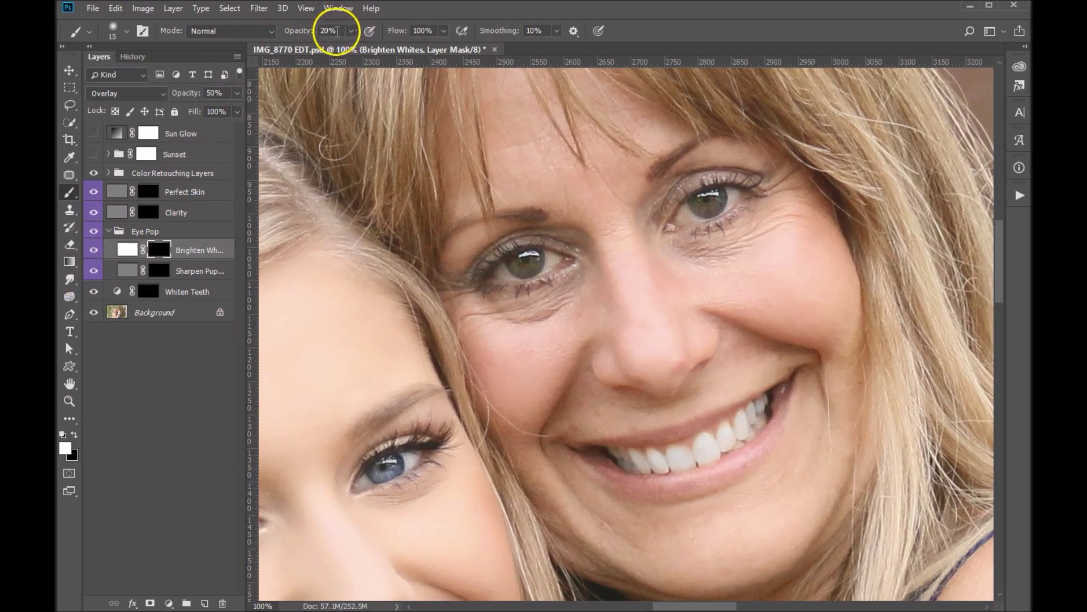
{"action": "mouse_move", "coordinate": [515, 272]}
{"action": "left_mouse_down"}
{"action": "mouse_move", "coordinate": [515, 262]}
{"action": "mouse_move", "coordinate": [519, 271]}
{"action": "left_mouse_up"}
{"action": "mouse_move", "coordinate": [549, 240]}
{"action": "left_mouse_down"}
{"action": "mouse_move", "coordinate": [510, 279]}
{"action": "mouse_move", "coordinate": [534, 250]}
{"action": "mouse_move", "coordinate": [521, 255]}
{"action": "mouse_move", "coordinate": [531, 264]}
{"action": "left_mouse_up"}
{"action": "mouse_move", "coordinate": [504, 324]}
{"action": "left_mouse_down"}
{"action": "mouse_move", "coordinate": [534, 298]}
{"action": "mouse_move", "coordinate": [521, 265]}
{"action": "left_mouse_up"}
{"action": "mouse_move", "coordinate": [732, 196]}
{"action": "left_mouse_down"}
{"action": "mouse_move", "coordinate": [702, 207]}
{"action": "mouse_move", "coordinate": [722, 197]}
{"action": "left_mouse_up"}
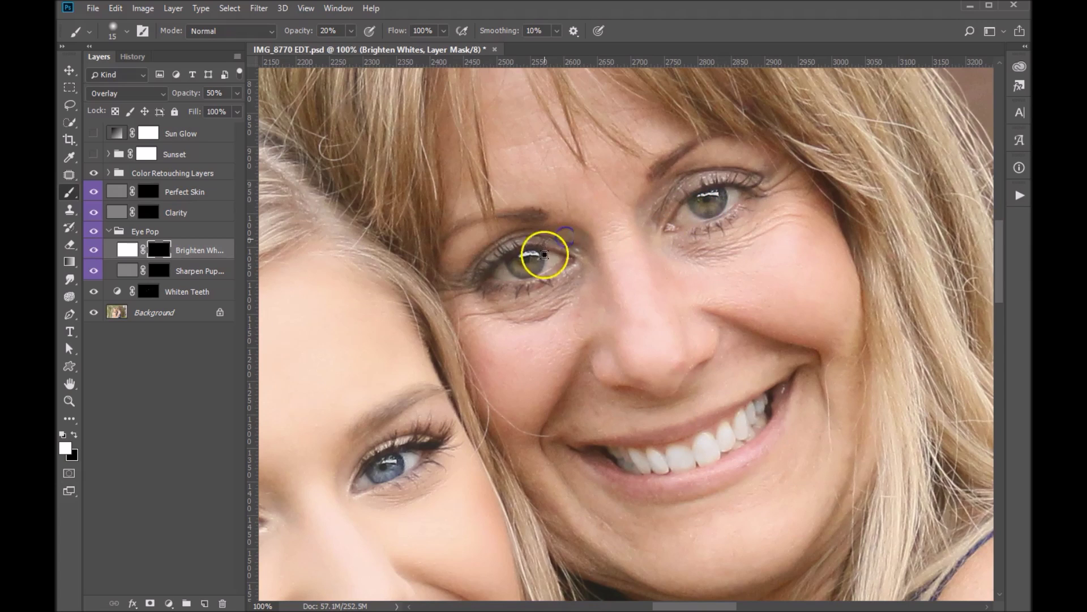
{"action": "left_click_drag", "start_coordinate": [715, 204], "coordinate": [696, 204]}
{"action": "left_click_drag", "start_coordinate": [532, 267], "coordinate": [548, 269]}
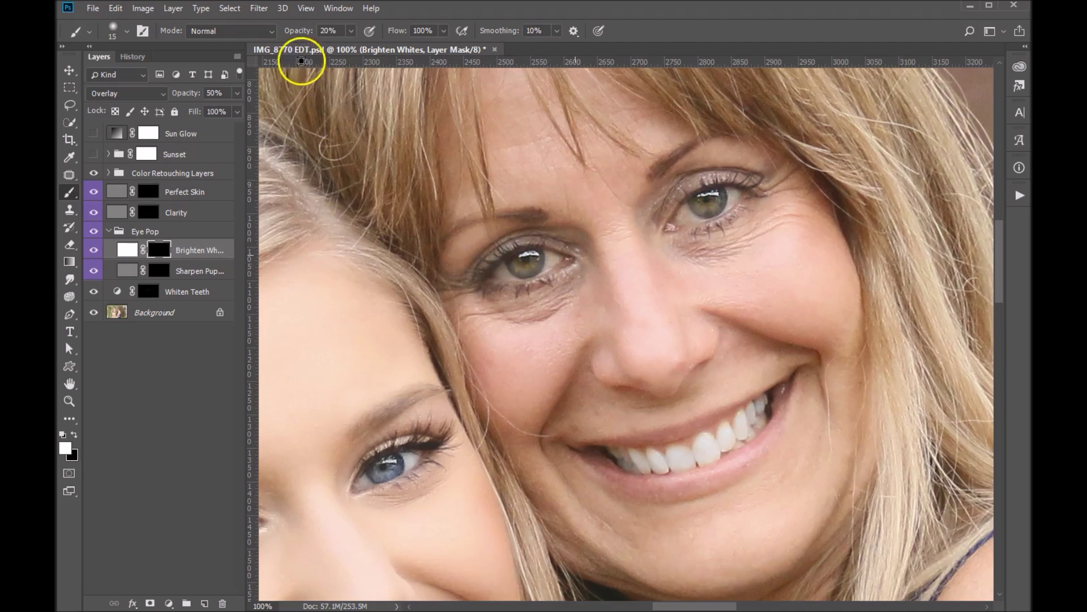
Lower the brush opacity to 1% and paint over the whites of the older woman's eyes on the Brighten Whites mask.
{"action": "left_click_drag", "start_coordinate": [342, 31], "coordinate": [311, 34]}
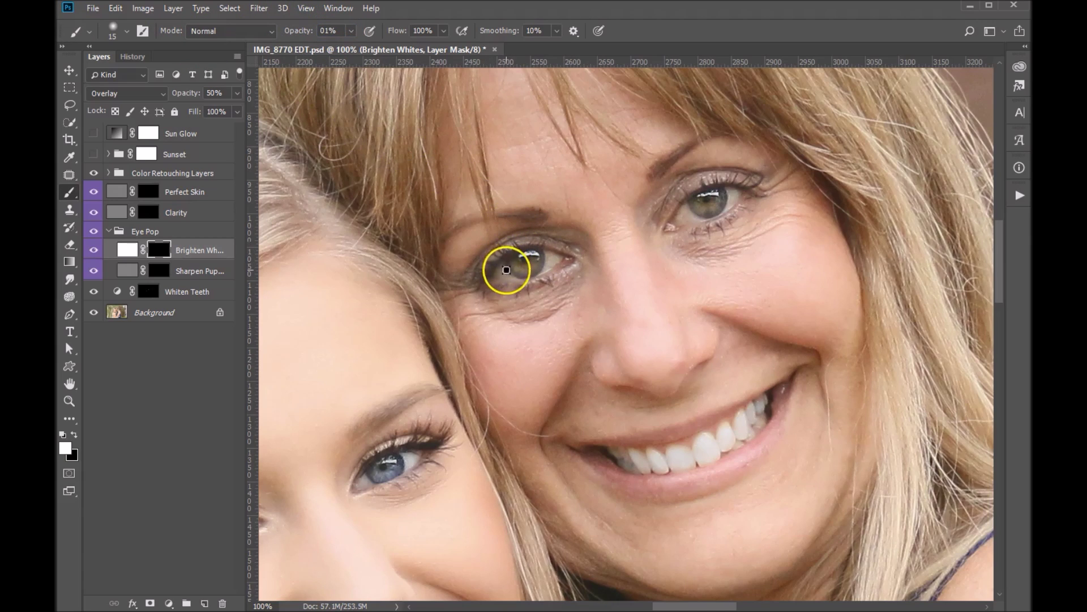
{"action": "left_click_drag", "start_coordinate": [498, 270], "coordinate": [503, 271]}
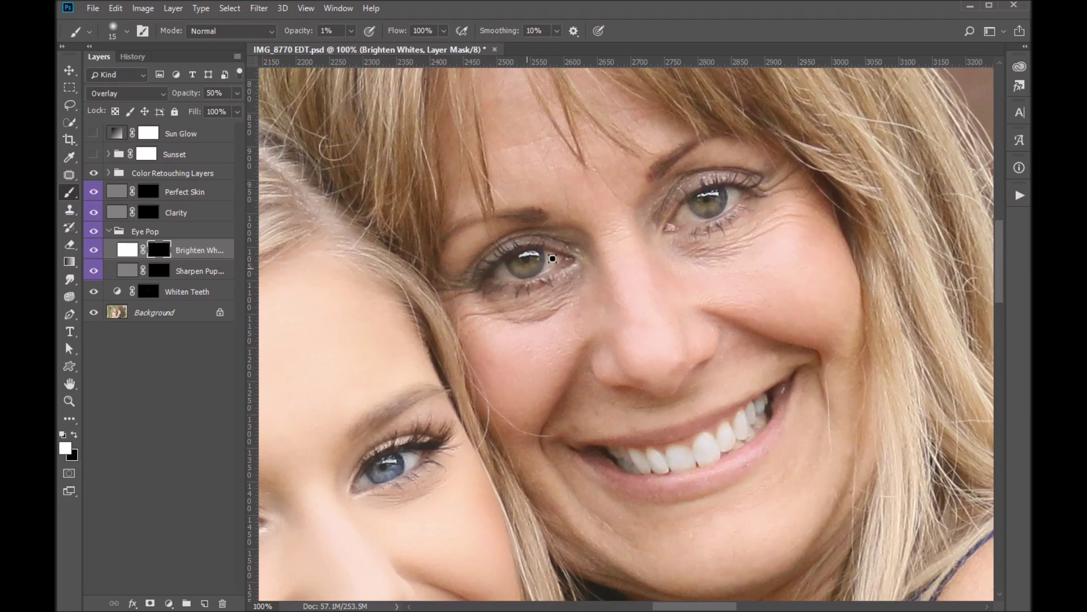
{"action": "mouse_move", "coordinate": [550, 255]}
{"action": "left_mouse_down"}
{"action": "mouse_move", "coordinate": [508, 277]}
{"action": "mouse_move", "coordinate": [554, 263]}
{"action": "left_mouse_up"}
{"action": "left_click_drag", "start_coordinate": [513, 271], "coordinate": [508, 274]}
{"action": "mouse_move", "coordinate": [692, 199]}
{"action": "left_mouse_down"}
{"action": "mouse_move", "coordinate": [681, 211]}
{"action": "mouse_move", "coordinate": [740, 196]}
{"action": "left_mouse_up"}
{"action": "left_click", "coordinate": [735, 194]}
Compare the older woman's eyes with the Eye Pop group hidden and shown, and collapse the group.
{"action": "left_click", "coordinate": [93, 232]}
{"action": "left_click", "coordinate": [93, 232]}
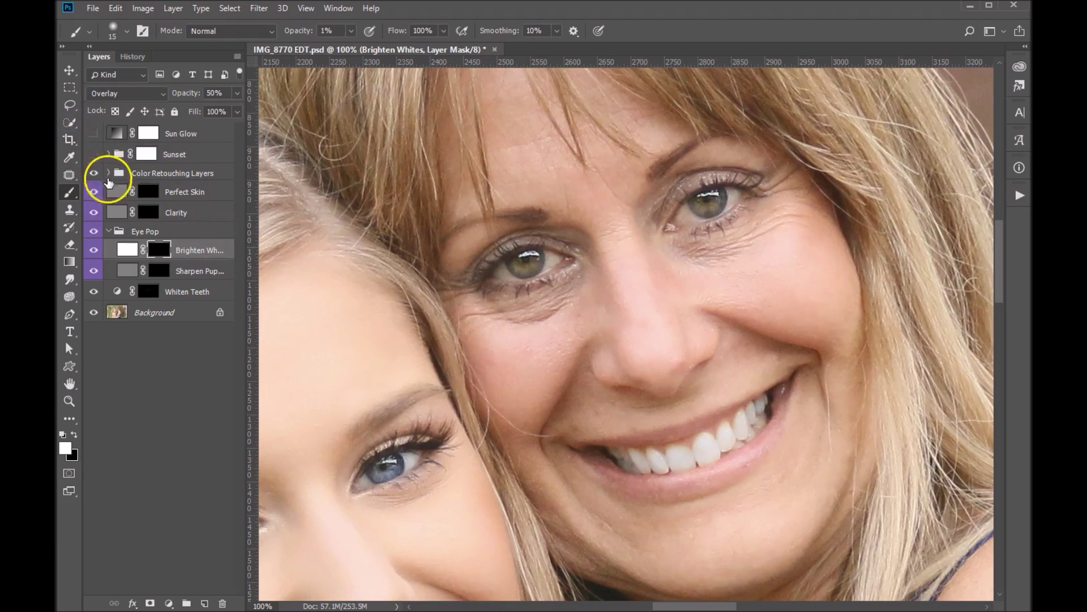
{"action": "left_click", "coordinate": [109, 232]}
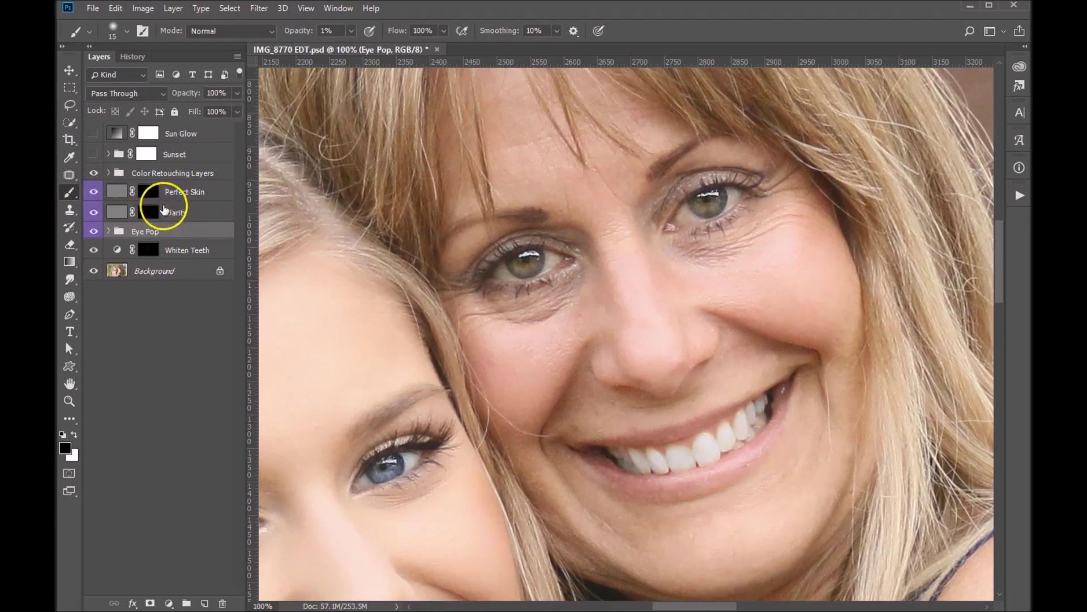
Paint white over the younger woman's earring on the Clarity mask, raising the brush opacity to 4%.
{"action": "left_click", "coordinate": [194, 213]}
{"action": "left_click", "coordinate": [116, 212]}
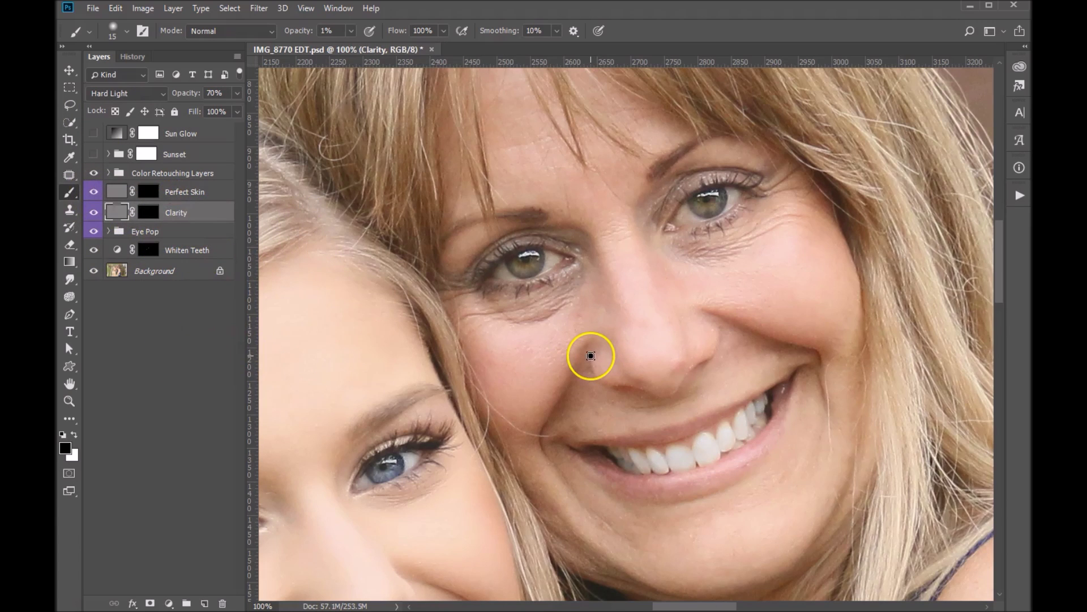
{"action": "left_click_drag", "start_coordinate": [456, 468], "coordinate": [804, 146]}
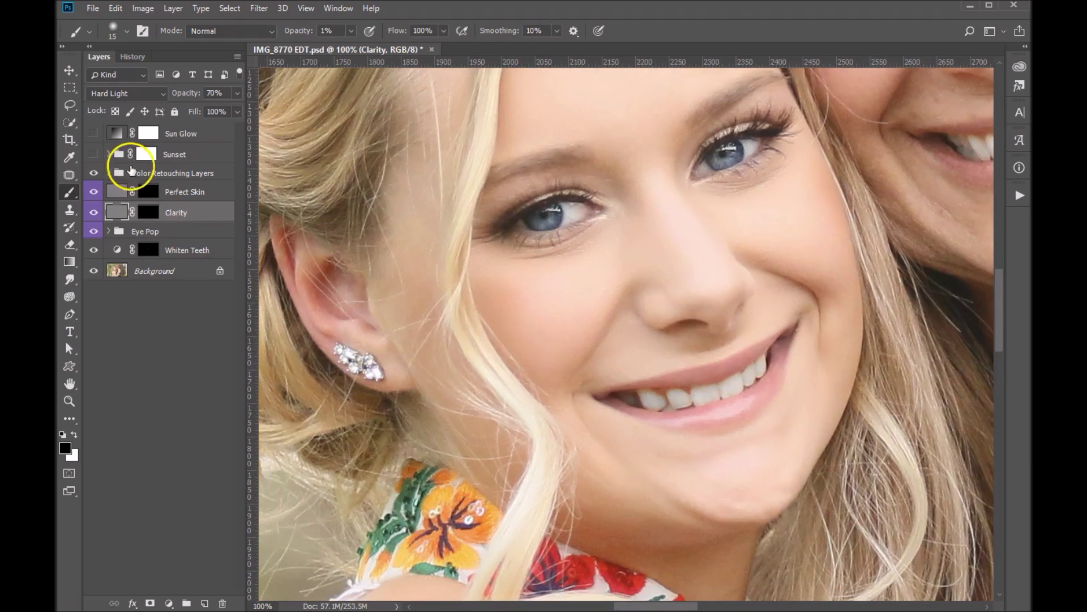
{"action": "left_click", "coordinate": [152, 212]}
{"action": "key", "text": "x"}
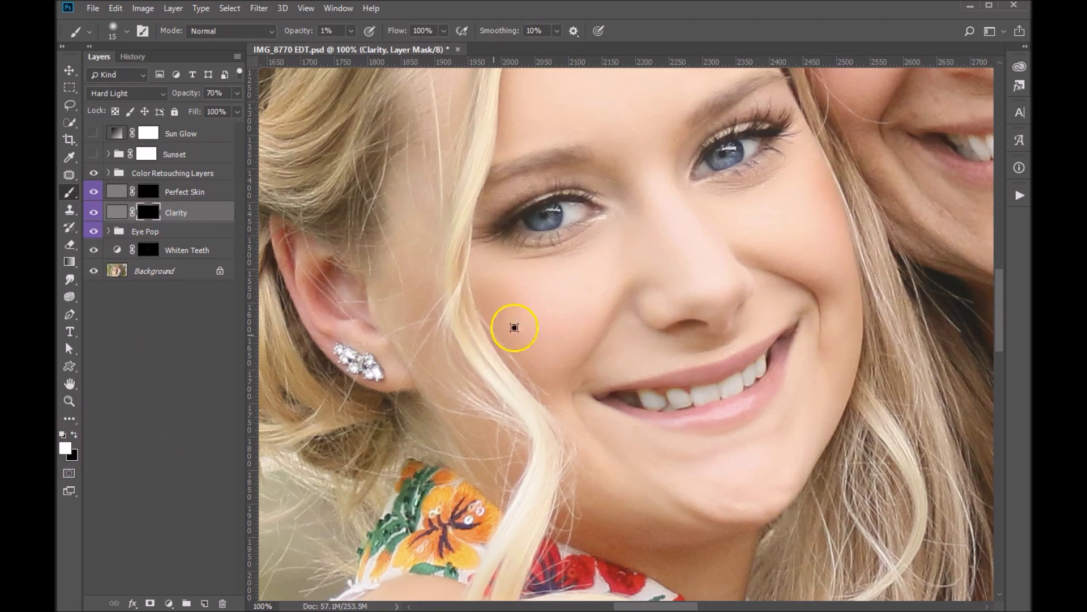
{"action": "mouse_move", "coordinate": [352, 359]}
{"action": "left_mouse_down"}
{"action": "mouse_move", "coordinate": [364, 364]}
{"action": "mouse_move", "coordinate": [355, 346]}
{"action": "left_mouse_up"}
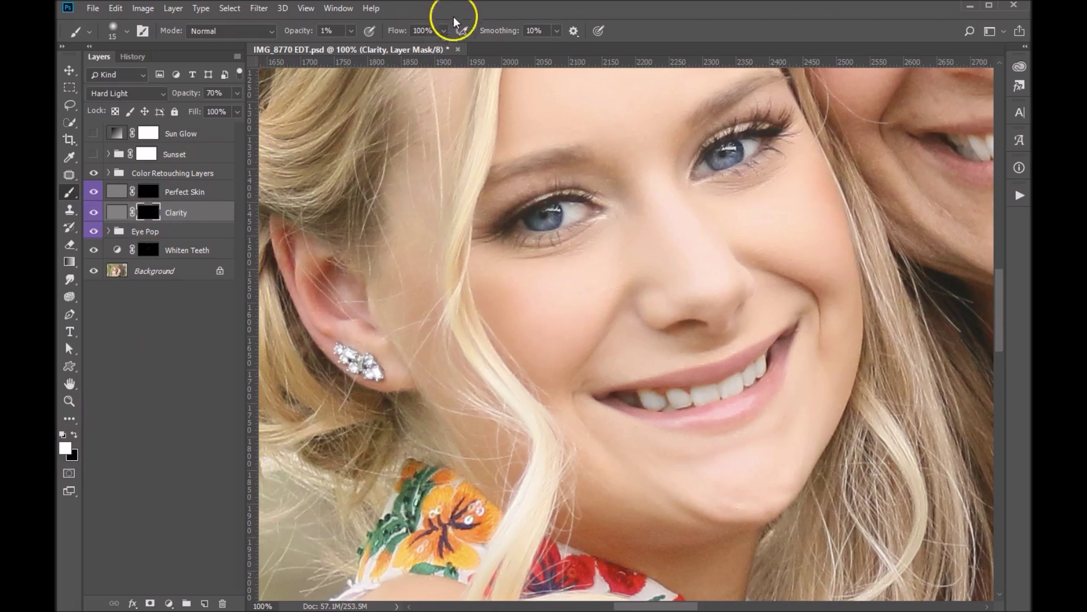
{"action": "left_click", "coordinate": [303, 33]}
{"action": "type", "text": "04"}
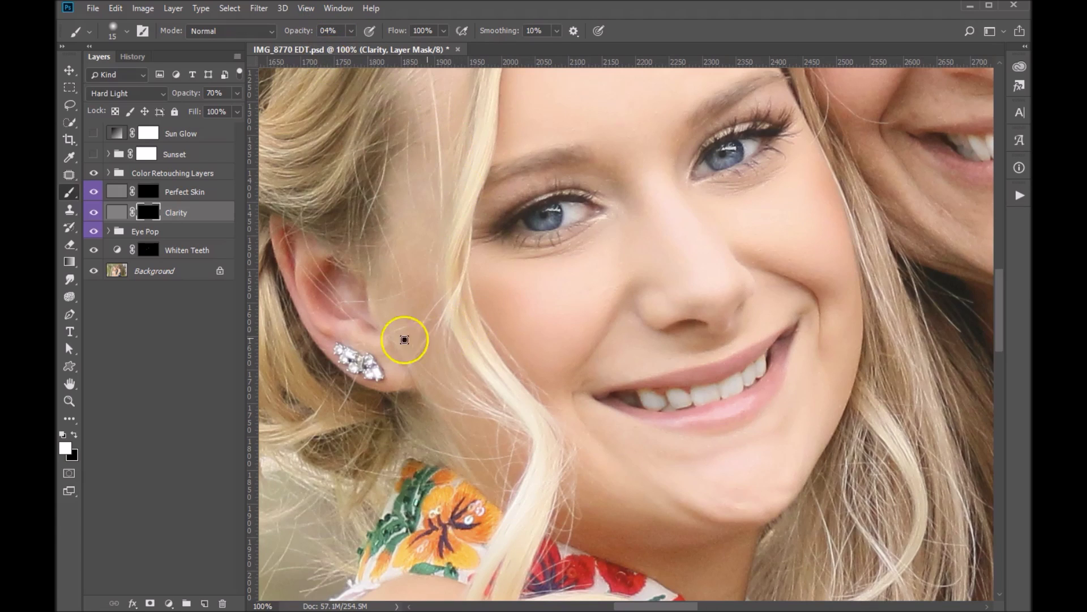
{"action": "left_click_drag", "start_coordinate": [348, 352], "coordinate": [369, 374]}
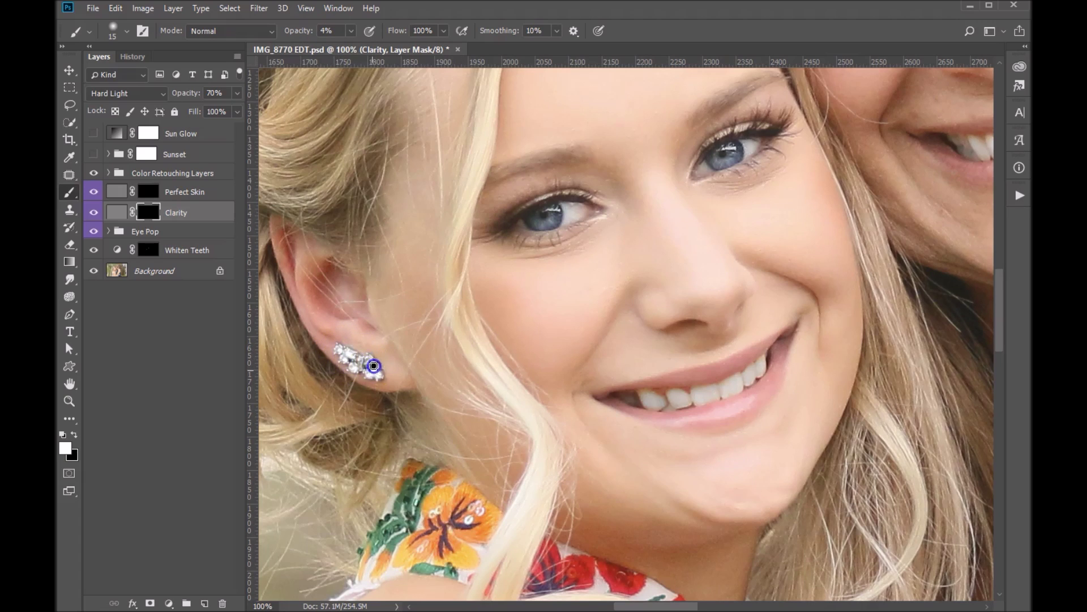
Paint white on the Perfect Skin mask under the younger woman's eye nearest the older woman, using a size 35 brush at 50% opacity.
{"action": "scroll", "coordinate": [743, 211], "scroll_direction": "down", "scroll_amount": 5}
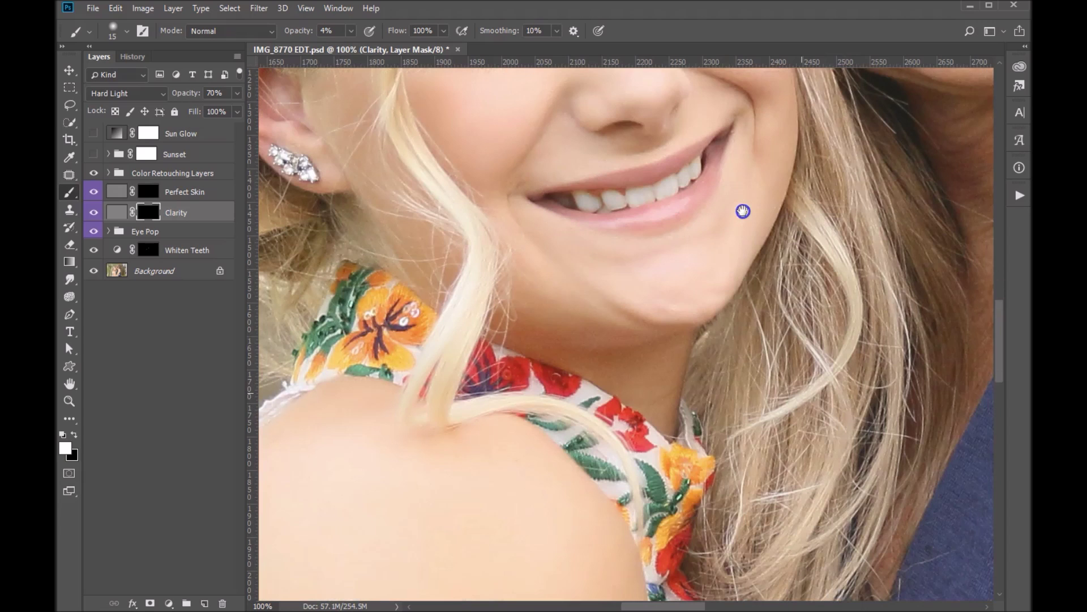
{"action": "left_click", "coordinate": [795, 271], "text": "ctrl+alt"}
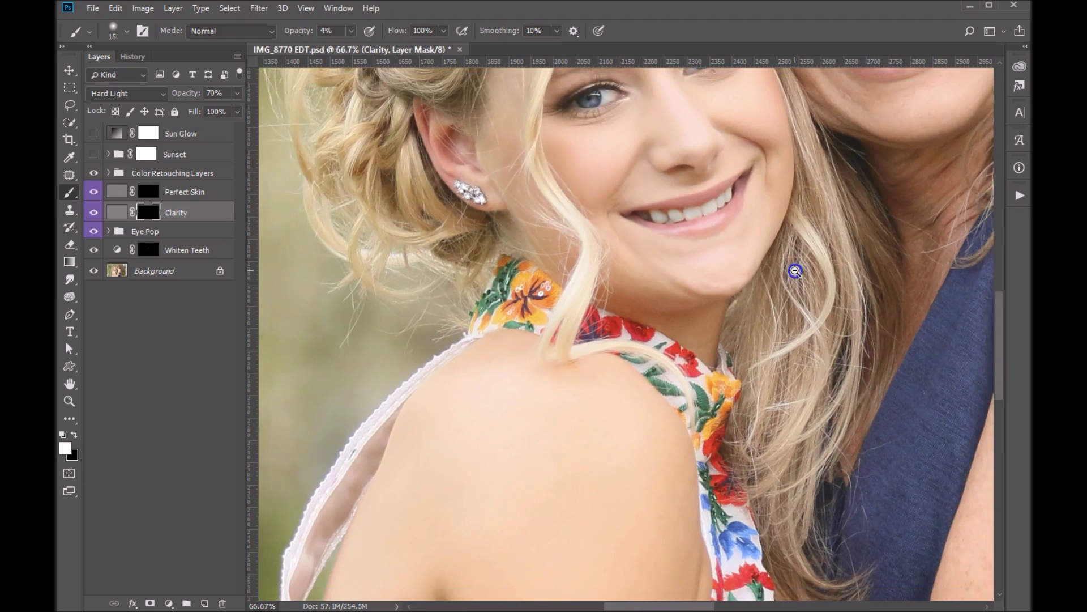
{"action": "left_click", "coordinate": [795, 255], "text": "ctrl+alt"}
{"action": "left_click_drag", "start_coordinate": [793, 232], "coordinate": [557, 430]}
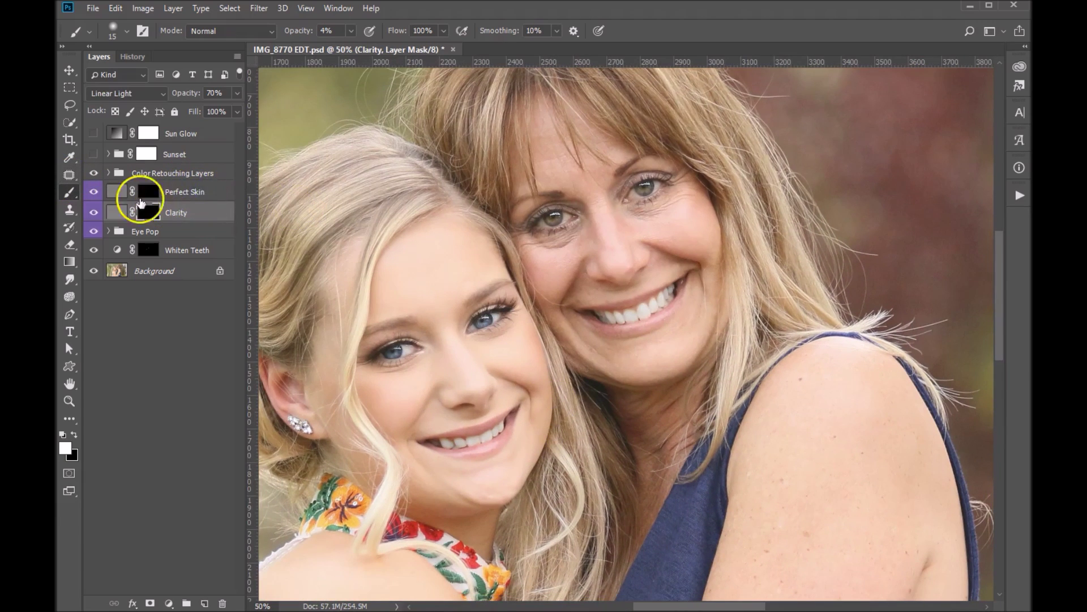
{"action": "left_click", "coordinate": [162, 191]}
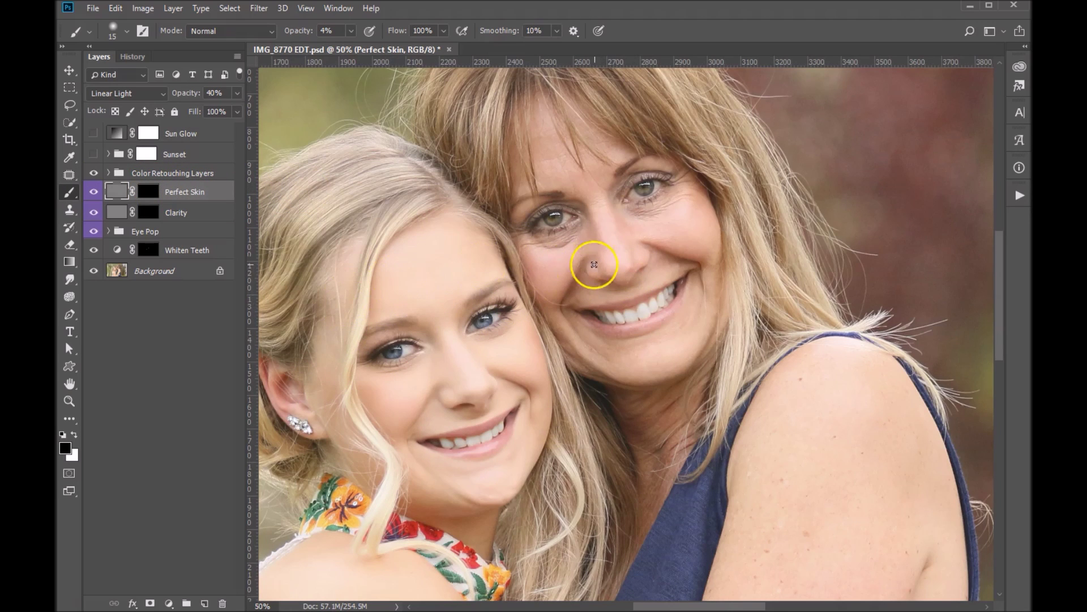
{"action": "left_click", "coordinate": [479, 312], "text": "ctrl"}
{"action": "left_click", "coordinate": [430, 392], "text": "ctrl"}
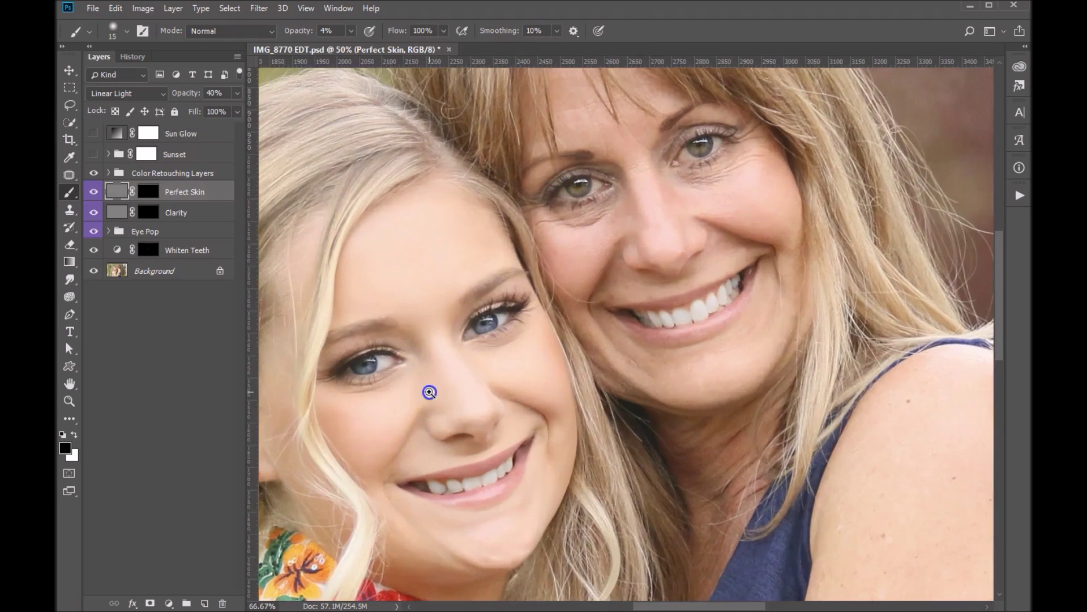
{"action": "left_click_drag", "start_coordinate": [501, 334], "coordinate": [578, 250]}
{"action": "left_click_drag", "start_coordinate": [511, 381], "coordinate": [554, 417]}
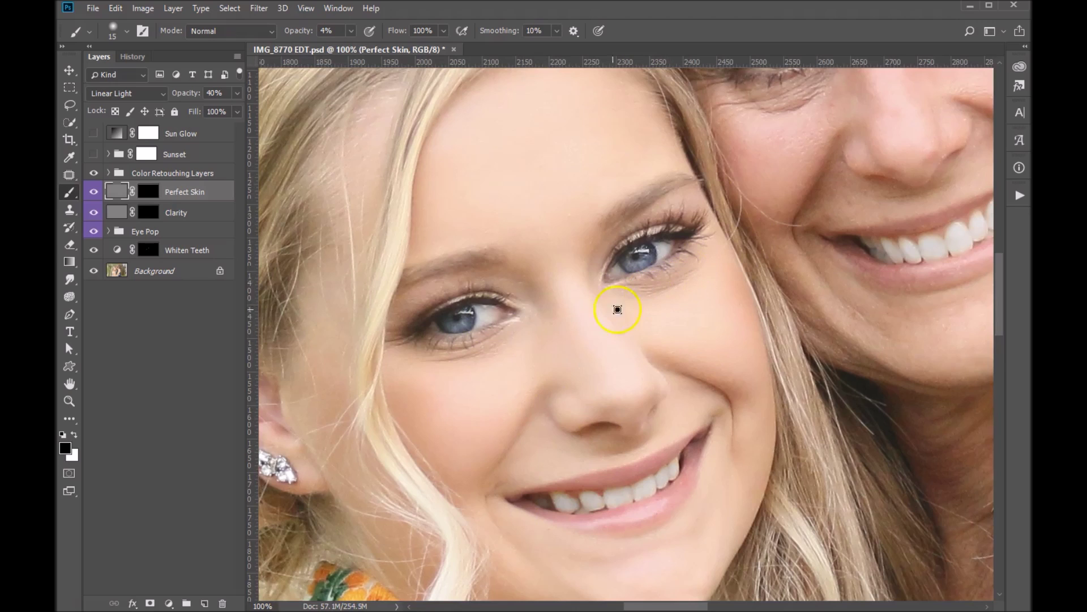
{"action": "left_click", "coordinate": [152, 192]}
{"action": "left_click", "coordinate": [150, 194]}
{"action": "key", "text": "x"}
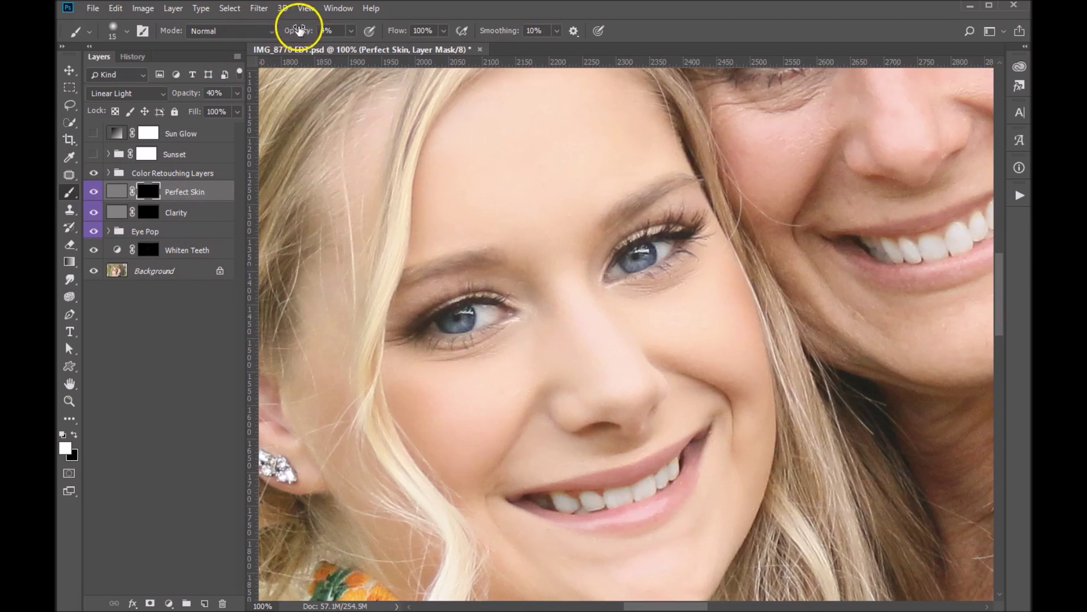
{"action": "left_click", "coordinate": [337, 29]}
{"action": "left_click", "coordinate": [337, 33]}
{"action": "left_click", "coordinate": [655, 295]}
{"action": "left_click_drag", "start_coordinate": [678, 290], "coordinate": [627, 297]}
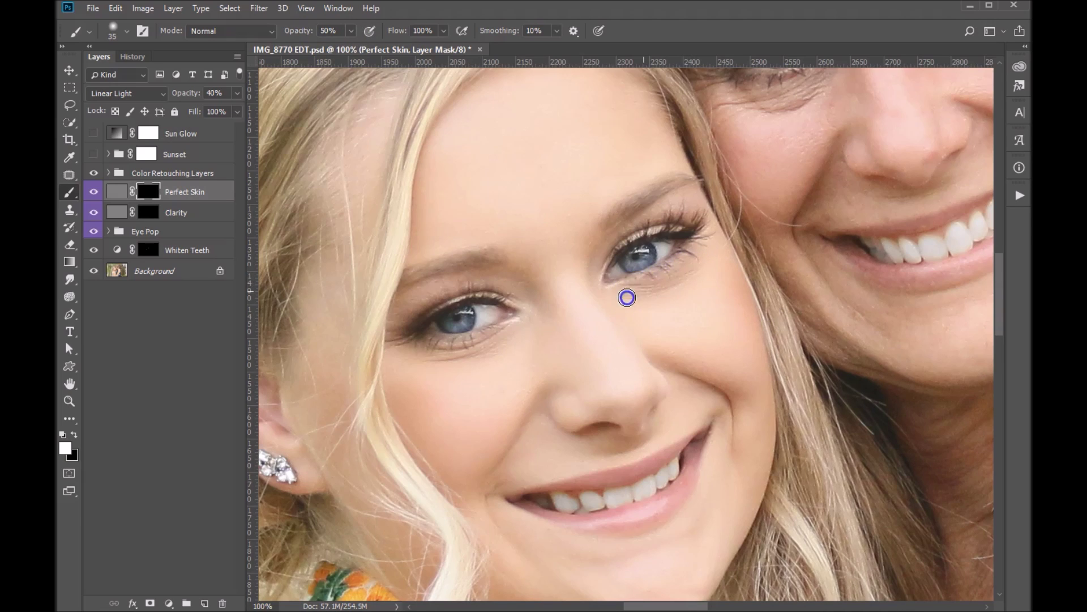
Paint white on the Perfect Skin mask under the younger woman's other eye and over spots on her brow and cheeks.
{"action": "left_click", "coordinate": [440, 368]}
{"action": "left_click", "coordinate": [503, 342]}
{"action": "left_click", "coordinate": [420, 366]}
{"action": "left_click", "coordinate": [493, 351]}
{"action": "left_click", "coordinate": [553, 245]}
{"action": "left_click", "coordinate": [708, 301]}
{"action": "left_click", "coordinate": [389, 340]}
{"action": "left_click", "coordinate": [520, 352]}
{"action": "left_click", "coordinate": [519, 432]}
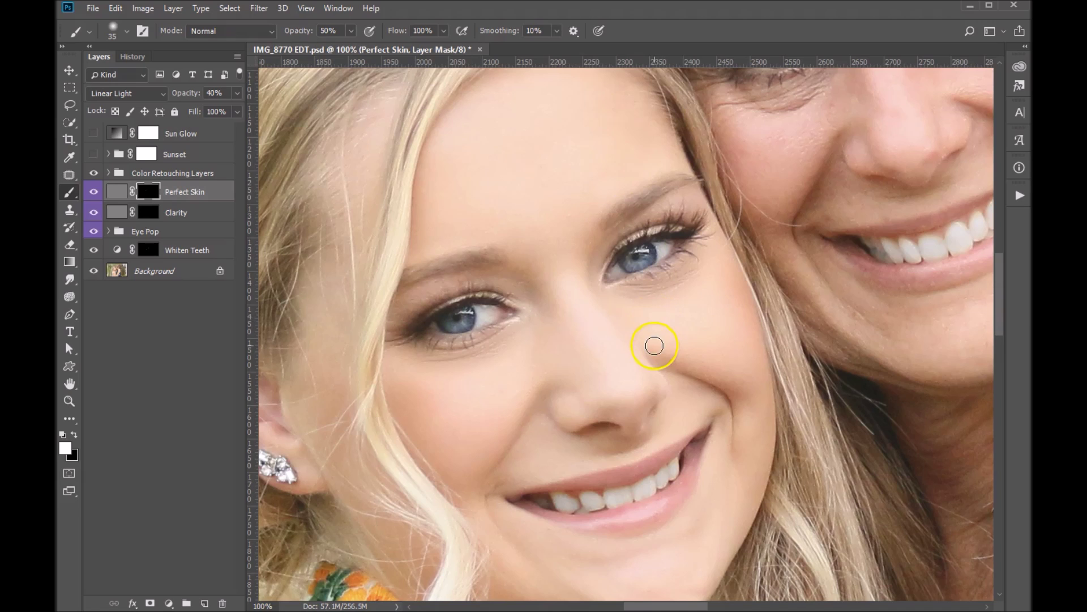
Paint white on the Perfect Skin mask under the older woman's eye farther from the younger woman, at 50% brush opacity.
{"action": "left_click_drag", "start_coordinate": [759, 194], "coordinate": [464, 430]}
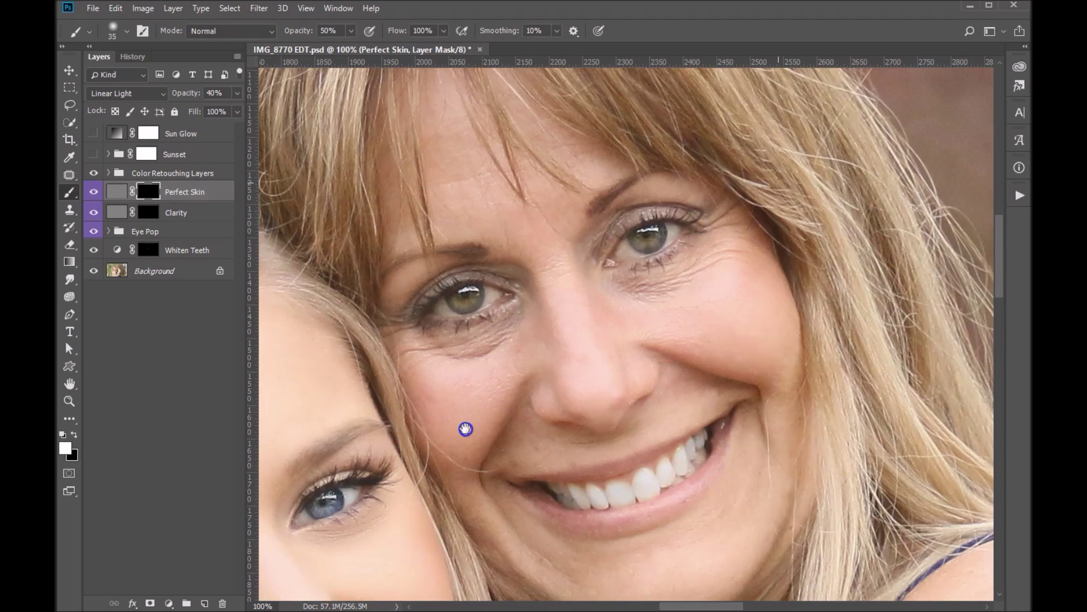
{"action": "left_click_drag", "start_coordinate": [631, 287], "coordinate": [678, 286]}
{"action": "left_click", "coordinate": [636, 291]}
{"action": "left_click", "coordinate": [638, 287]}
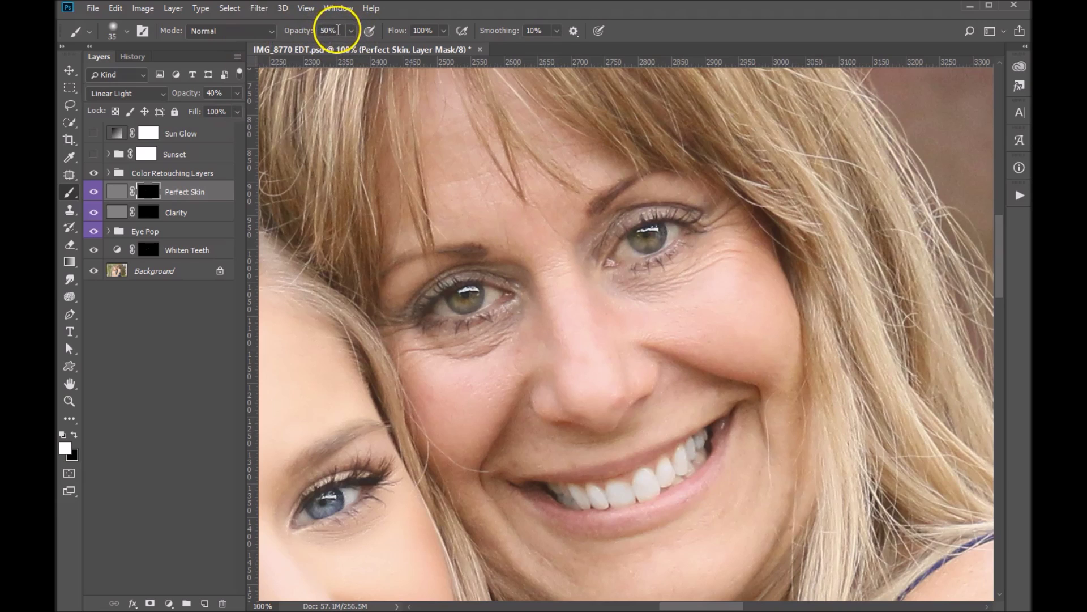
Raise the brush opacity to 100% and paint the Perfect Skin mask over lines under and beside the older woman's eyes.
{"action": "left_click", "coordinate": [318, 32]}
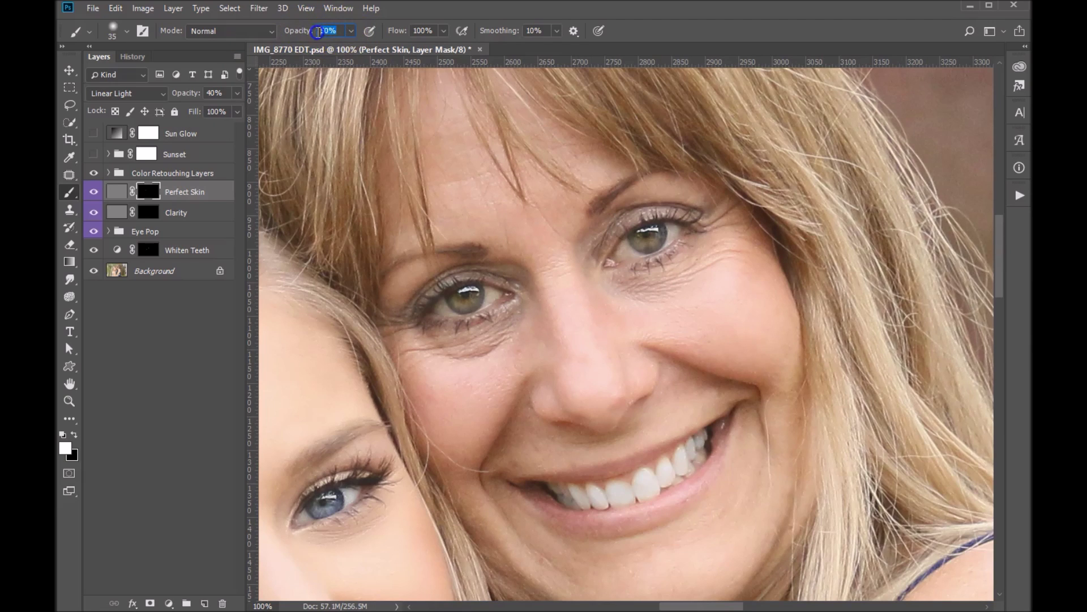
{"action": "left_click", "coordinate": [327, 29]}
{"action": "key", "text": "Return"}
{"action": "left_click_drag", "start_coordinate": [728, 254], "coordinate": [703, 266]}
{"action": "mouse_move", "coordinate": [473, 346]}
{"action": "left_mouse_down"}
{"action": "mouse_move", "coordinate": [495, 332]}
{"action": "mouse_move", "coordinate": [487, 352]}
{"action": "mouse_move", "coordinate": [498, 332]}
{"action": "left_mouse_up"}
{"action": "left_click", "coordinate": [714, 257]}
{"action": "mouse_move", "coordinate": [419, 354]}
{"action": "left_mouse_down"}
{"action": "mouse_move", "coordinate": [404, 352]}
{"action": "mouse_move", "coordinate": [504, 346]}
{"action": "left_mouse_up"}
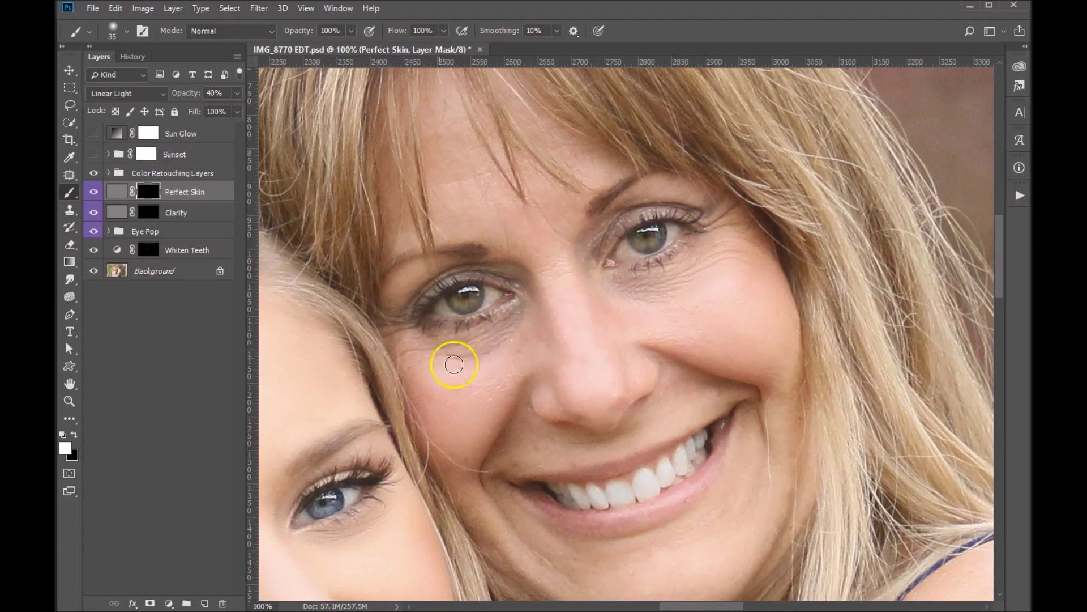
{"action": "mouse_move", "coordinate": [692, 255]}
{"action": "left_mouse_down"}
{"action": "mouse_move", "coordinate": [721, 253]}
{"action": "mouse_move", "coordinate": [696, 276]}
{"action": "left_mouse_up"}
{"action": "mouse_move", "coordinate": [745, 224]}
{"action": "left_mouse_down"}
{"action": "mouse_move", "coordinate": [715, 213]}
{"action": "mouse_move", "coordinate": [725, 230]}
{"action": "left_mouse_up"}
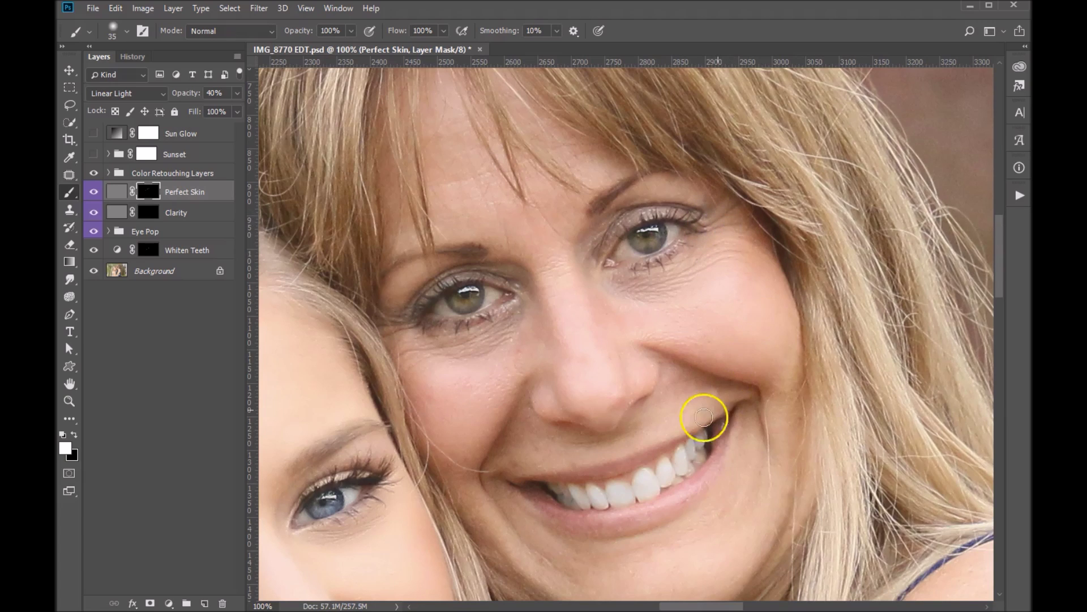
Paint white on the Perfect Skin mask above the older woman's upper lip and along her nose.
{"action": "left_click_drag", "start_coordinate": [573, 445], "coordinate": [594, 448]}
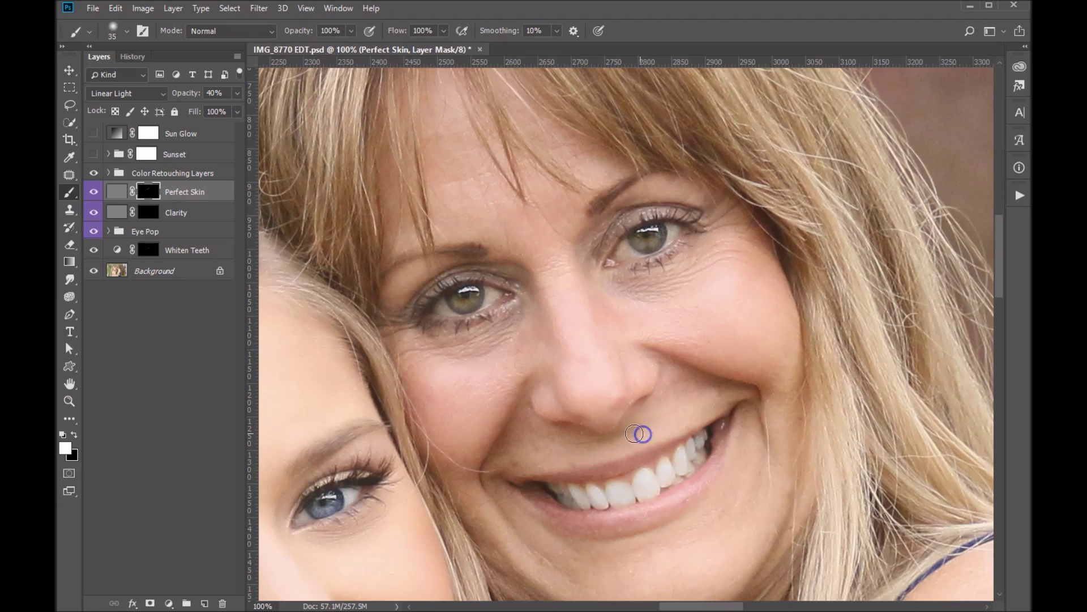
{"action": "left_click_drag", "start_coordinate": [691, 423], "coordinate": [691, 425]}
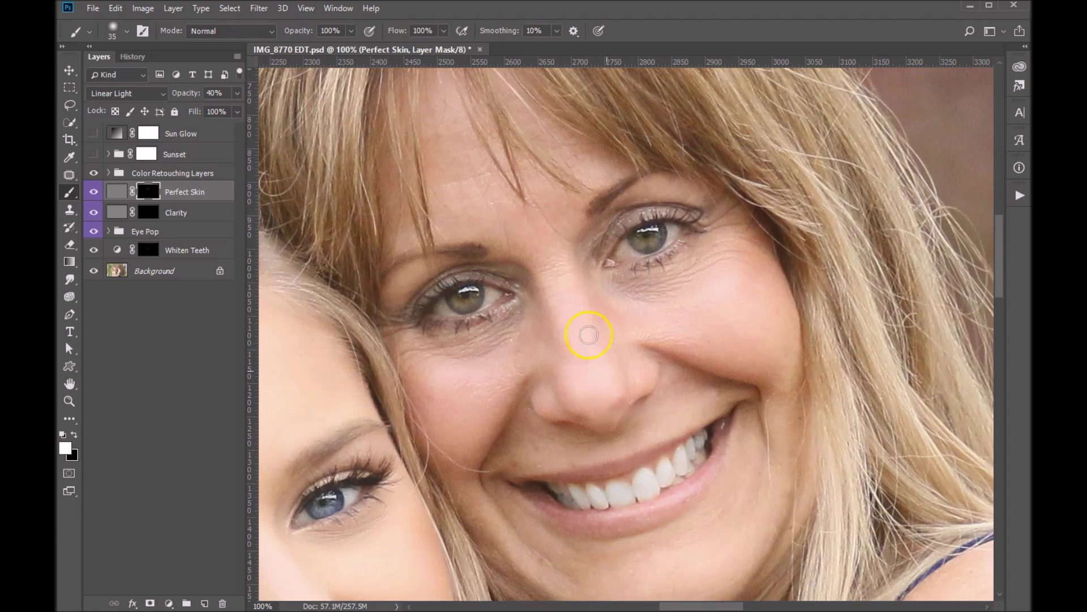
{"action": "key", "text": "space"}
{"action": "left_click_drag", "start_coordinate": [590, 328], "coordinate": [589, 308]}
{"action": "left_click_drag", "start_coordinate": [545, 200], "coordinate": [559, 225]}
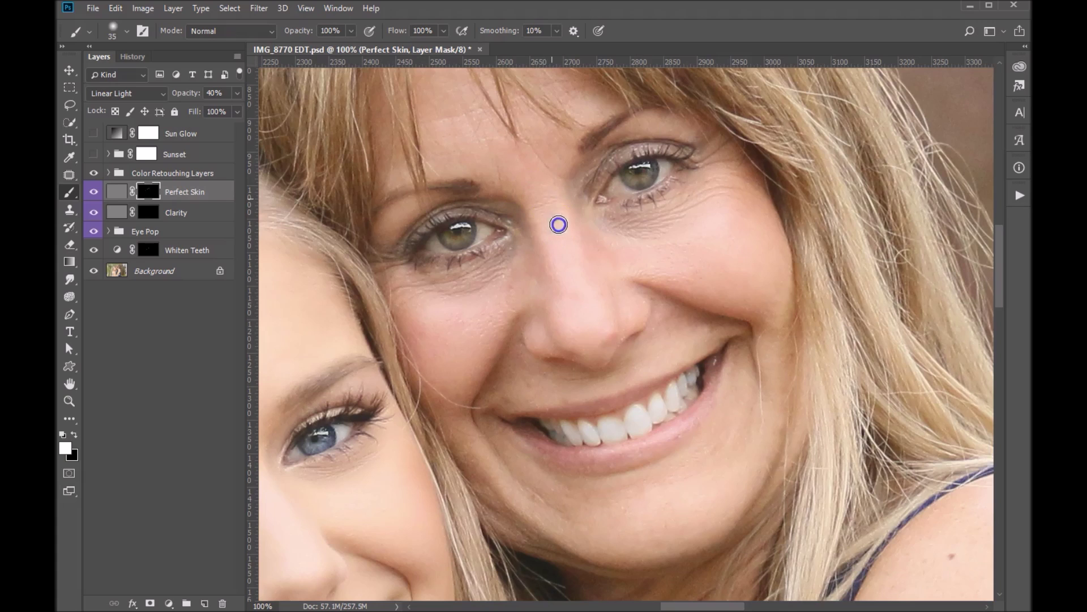
{"action": "left_click_drag", "start_coordinate": [582, 327], "coordinate": [592, 388]}
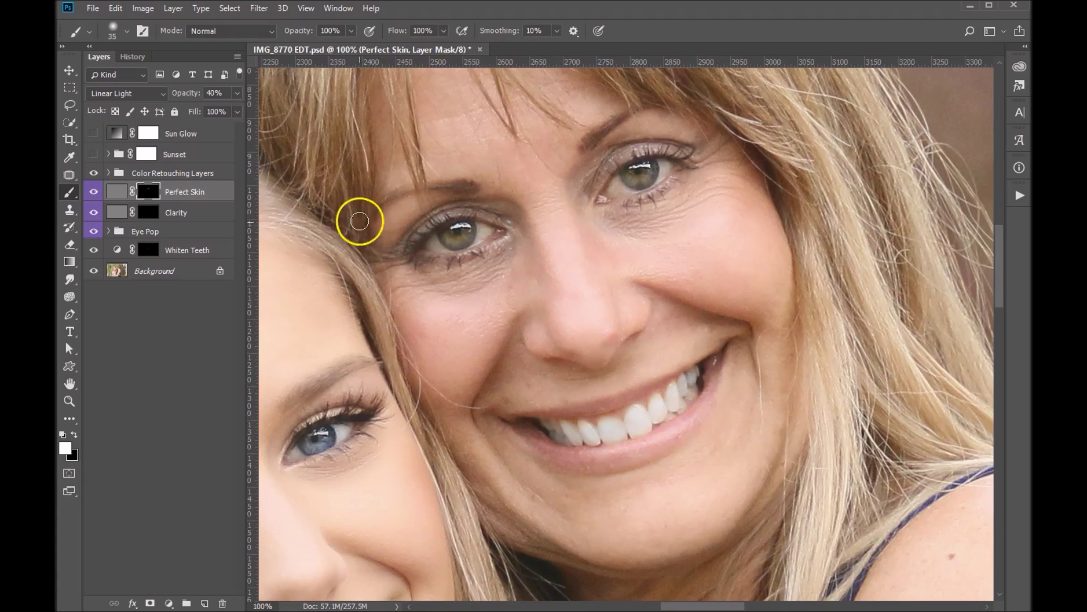
Paint over the remaining lines under both of the older woman's eyes on the Perfect Skin mask.
{"action": "mouse_move", "coordinate": [406, 296]}
{"action": "left_mouse_down"}
{"action": "mouse_move", "coordinate": [488, 280]}
{"action": "mouse_move", "coordinate": [393, 282]}
{"action": "mouse_move", "coordinate": [488, 294]}
{"action": "left_mouse_up"}
{"action": "left_click_drag", "start_coordinate": [716, 184], "coordinate": [714, 196]}
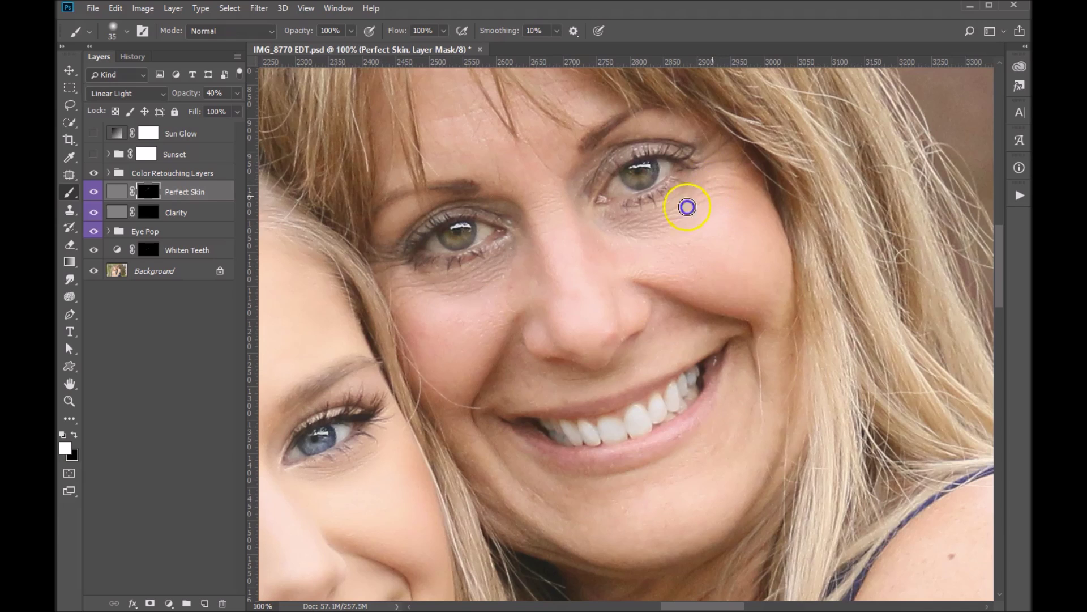
{"action": "mouse_move", "coordinate": [645, 268]}
{"action": "left_mouse_down"}
{"action": "mouse_move", "coordinate": [876, 238]}
{"action": "mouse_move", "coordinate": [871, 228]}
{"action": "left_mouse_up"}
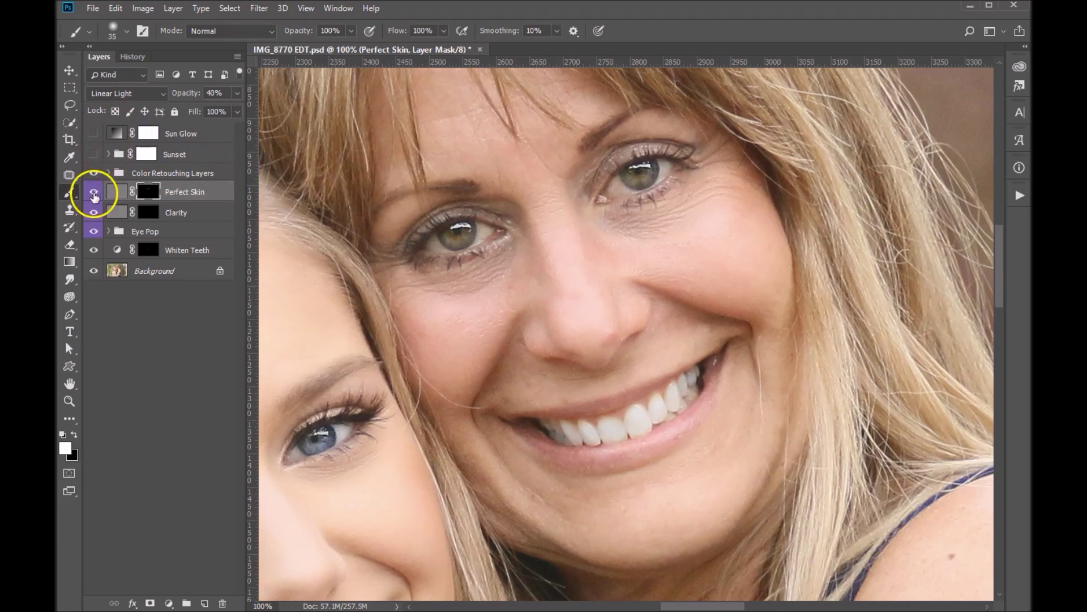
Compare the skin with Perfect Skin hidden and shown, try the layer at 79% opacity, and restore 40%.
{"action": "left_click", "coordinate": [94, 192]}
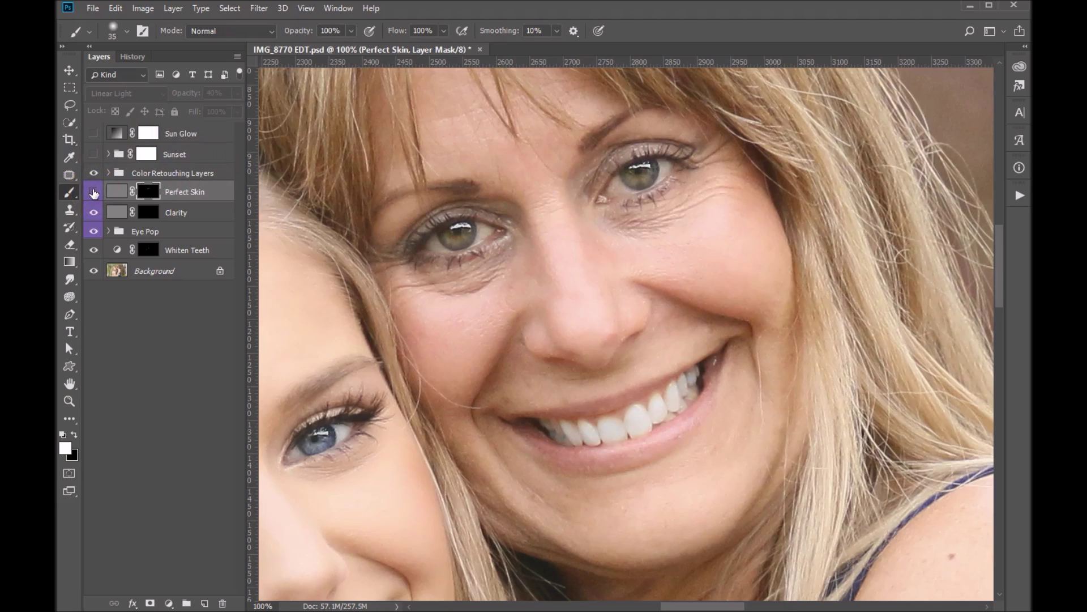
{"action": "left_click", "coordinate": [94, 192]}
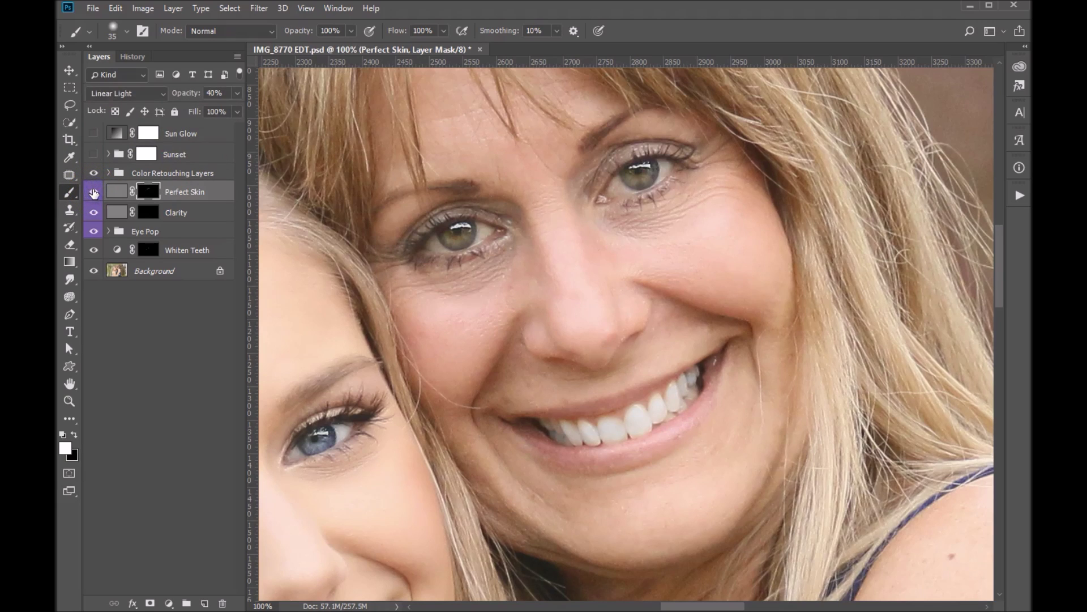
{"action": "key", "text": "x"}
{"action": "key", "text": "ctrl+2"}
{"action": "left_click", "coordinate": [237, 93]}
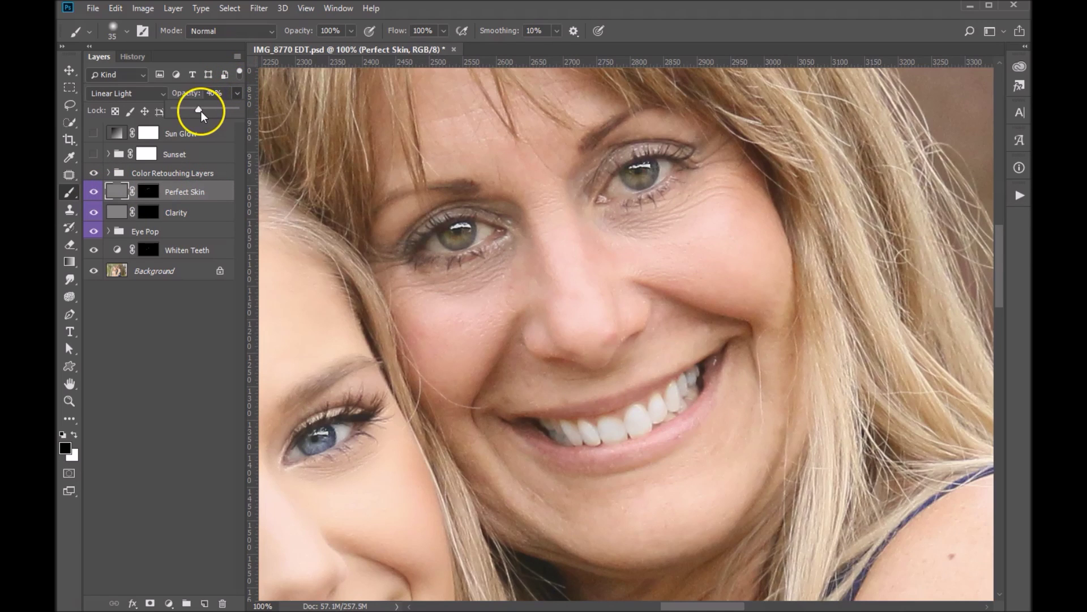
{"action": "left_click_drag", "start_coordinate": [201, 111], "coordinate": [224, 109]}
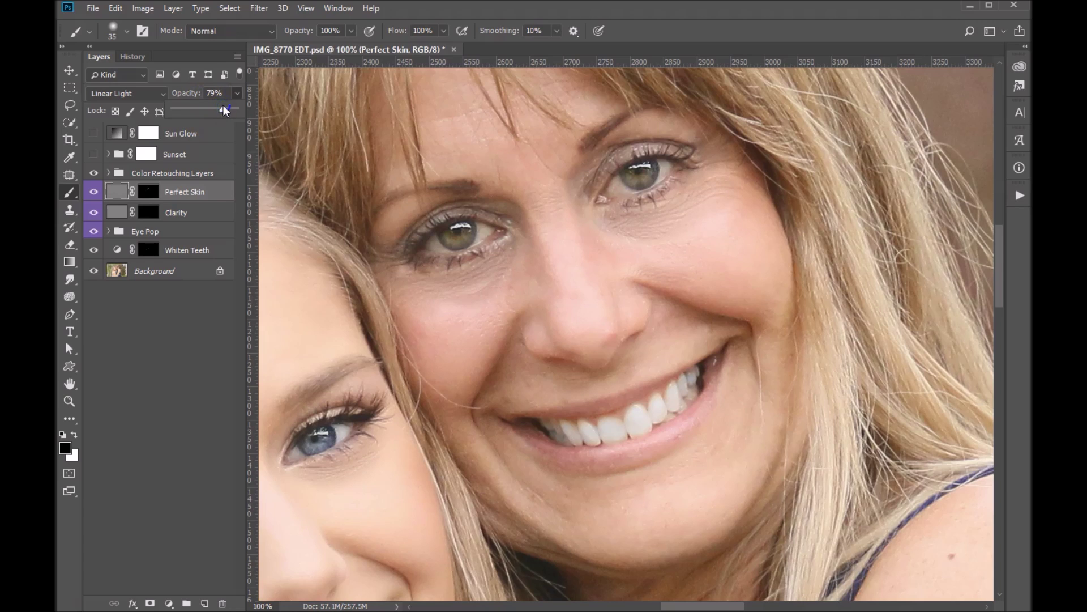
{"action": "left_click_drag", "start_coordinate": [230, 106], "coordinate": [217, 109]}
{"action": "left_click", "coordinate": [208, 93]}
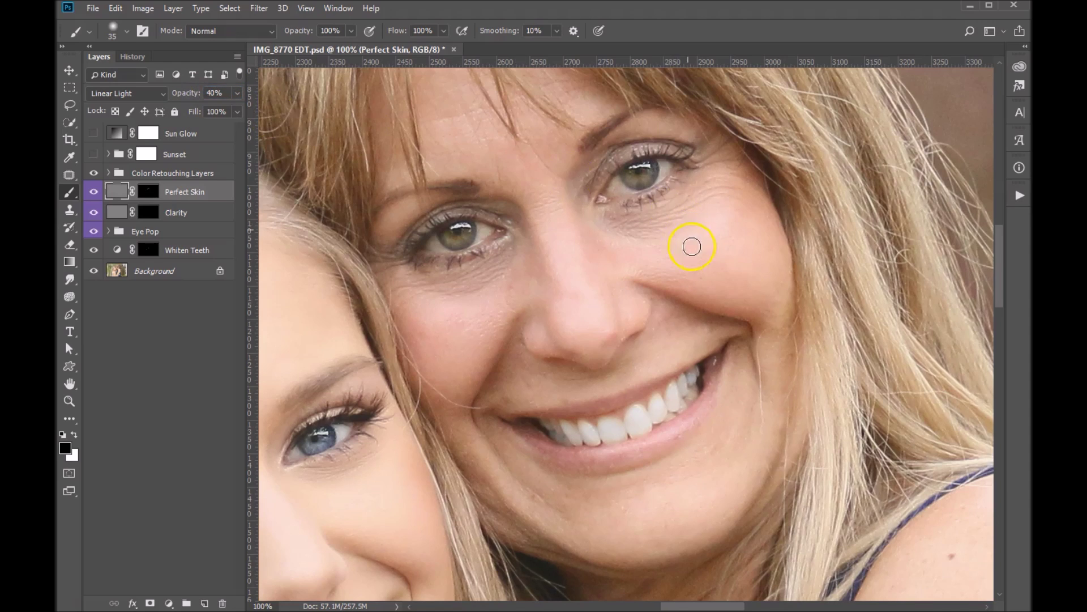
Enlarge the brush to size 125 and begin brushing over the flyaway hairs beside the older woman's crown.
{"action": "left_click", "coordinate": [514, 217], "text": "alt"}
{"action": "left_click", "coordinate": [514, 217], "text": "alt"}
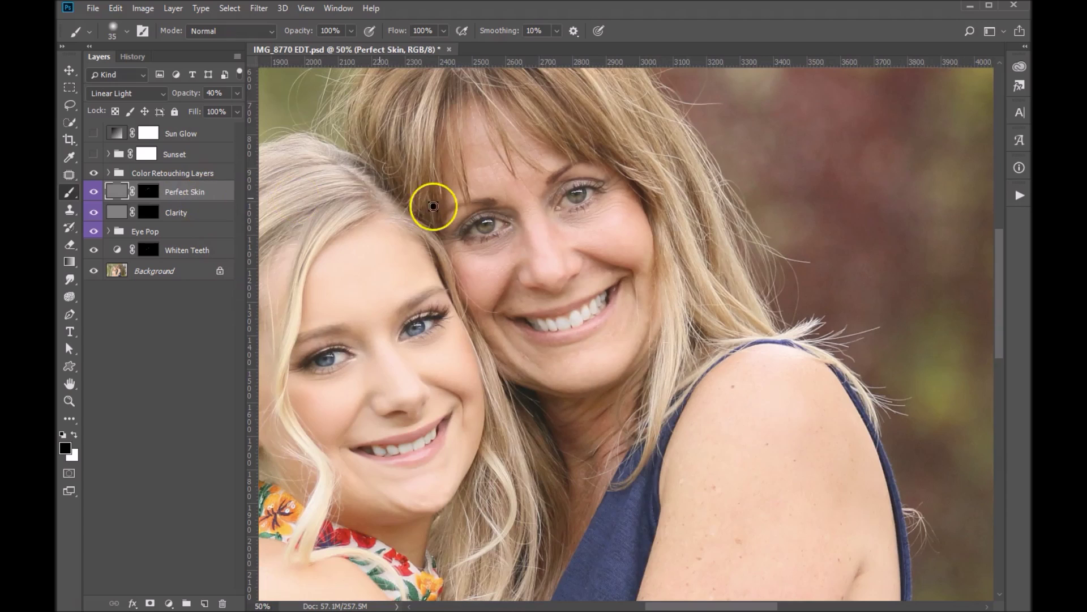
{"action": "left_click_drag", "start_coordinate": [619, 217], "coordinate": [718, 330]}
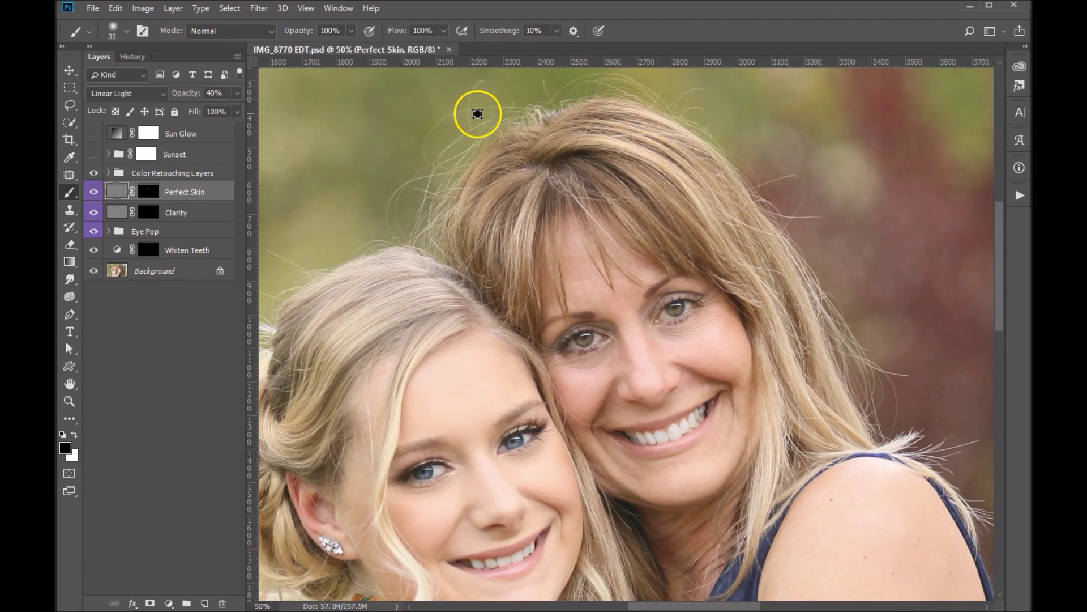
{"action": "key", "text": "bracketright"}
{"action": "key", "text": "bracketright"}
{"action": "key", "text": "bracketright"}
{"action": "key", "text": "bracketright"}
{"action": "key", "text": "bracketright"}
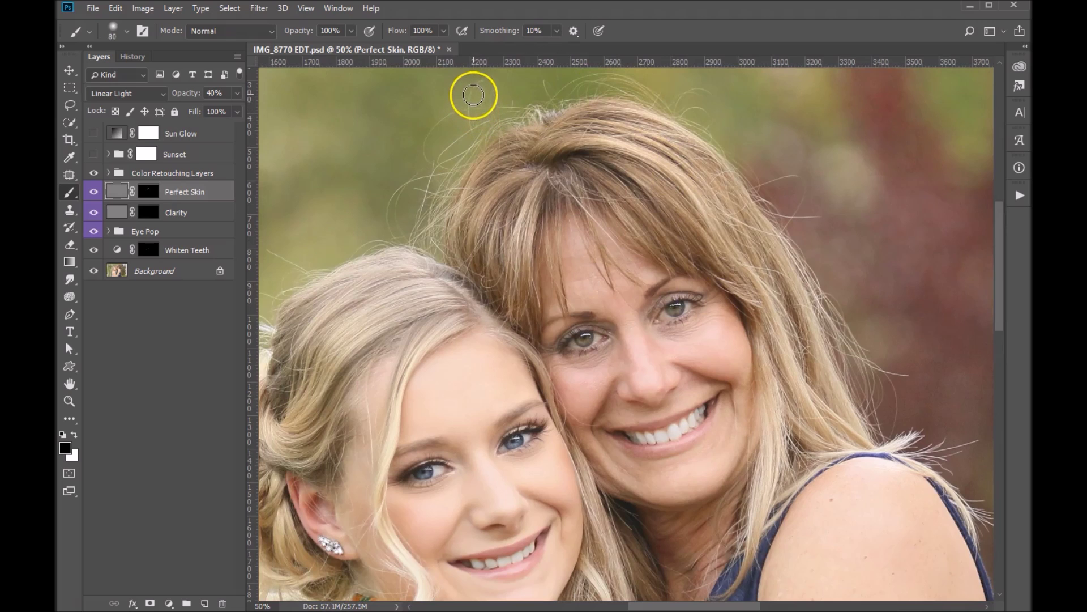
{"action": "key", "text": "bracketright"}
{"action": "key", "text": "bracketright"}
{"action": "key", "text": "bracketright"}
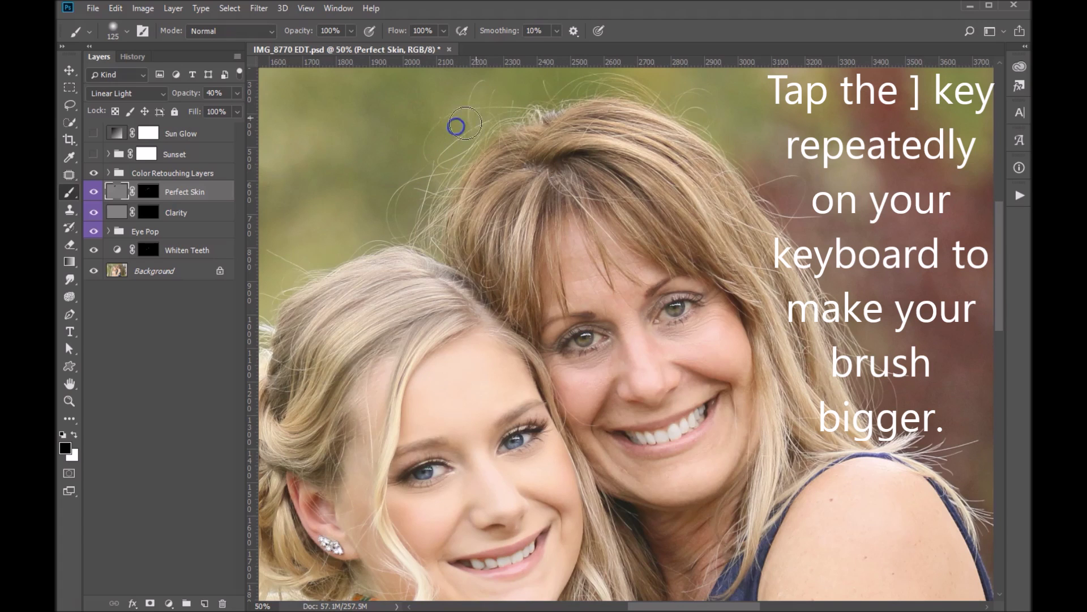
{"action": "left_click", "coordinate": [456, 141]}
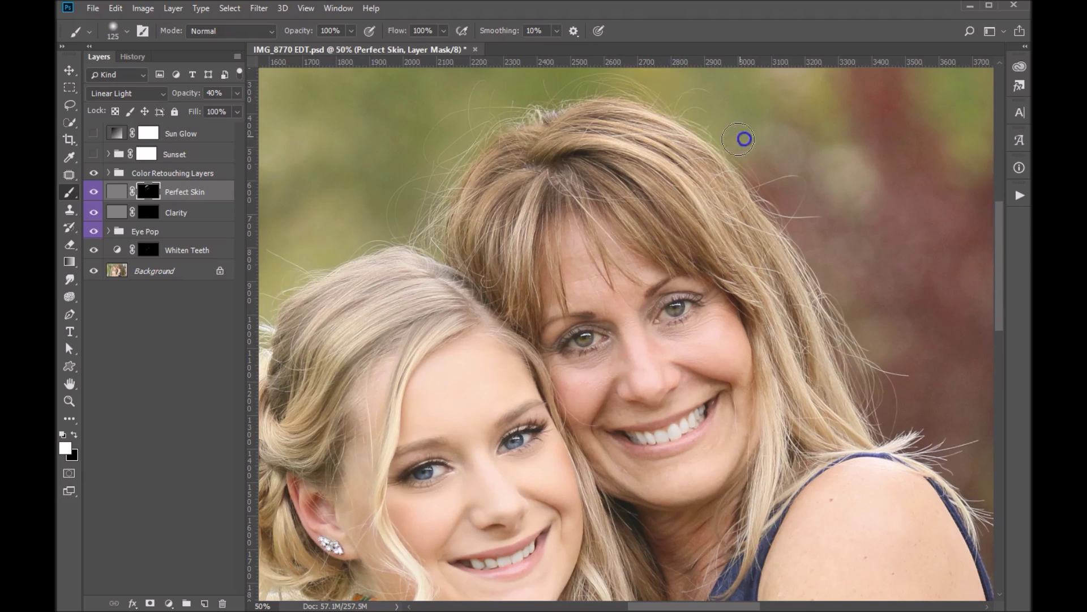
Paint white on the Perfect Skin mask over flyaway hairs around the older woman's head and above the younger woman's hair.
{"action": "left_click_drag", "start_coordinate": [795, 203], "coordinate": [813, 214]}
{"action": "mouse_move", "coordinate": [828, 324]}
{"action": "left_mouse_down"}
{"action": "mouse_move", "coordinate": [903, 349]}
{"action": "mouse_move", "coordinate": [910, 385]}
{"action": "left_mouse_up"}
{"action": "mouse_move", "coordinate": [753, 148]}
{"action": "left_mouse_down"}
{"action": "mouse_move", "coordinate": [740, 127]}
{"action": "mouse_move", "coordinate": [644, 80]}
{"action": "mouse_move", "coordinate": [492, 89]}
{"action": "left_mouse_up"}
{"action": "left_click_drag", "start_coordinate": [444, 138], "coordinate": [376, 252]}
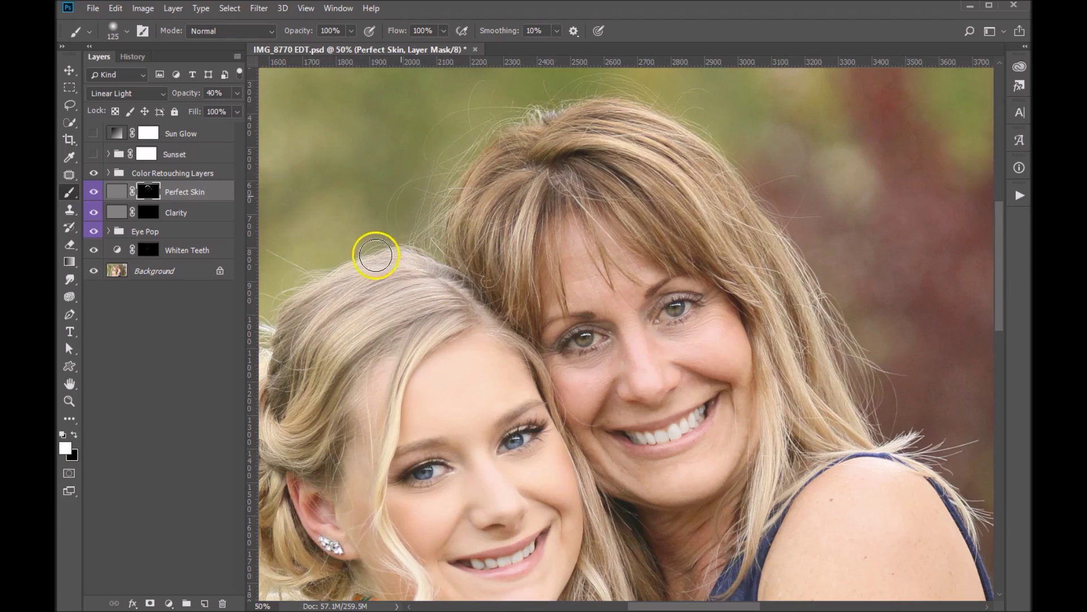
Paint white over the remaining flyaways around the older woman's hair and beside the younger woman's bun.
{"action": "left_click", "coordinate": [376, 254], "text": "alt"}
{"action": "left_click_drag", "start_coordinate": [402, 306], "coordinate": [632, 213]}
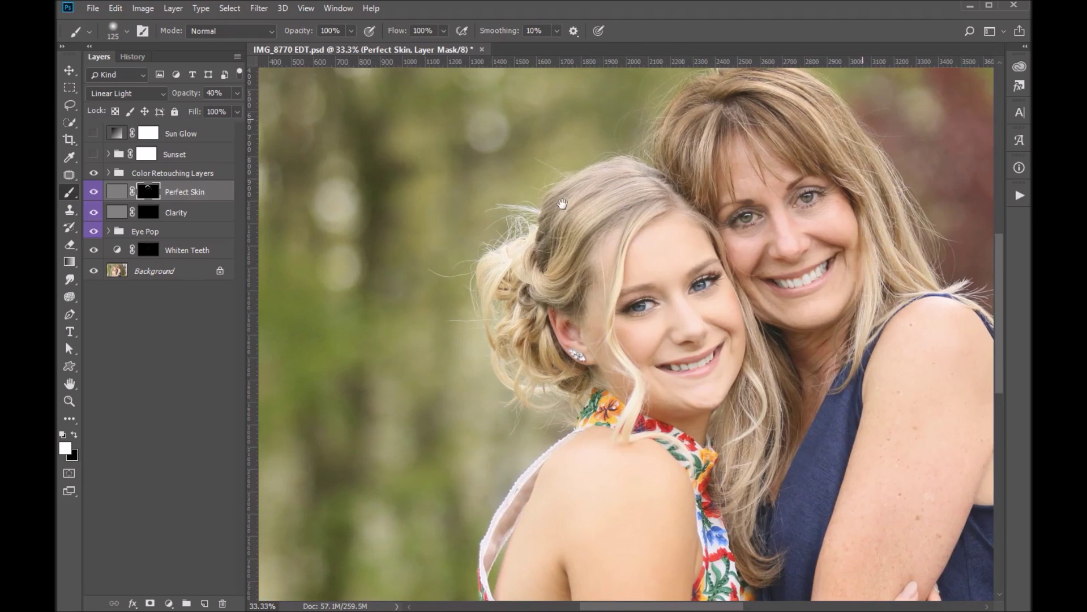
{"action": "right_click", "coordinate": [521, 143]}
{"action": "left_click_drag", "start_coordinate": [740, 151], "coordinate": [633, 235]}
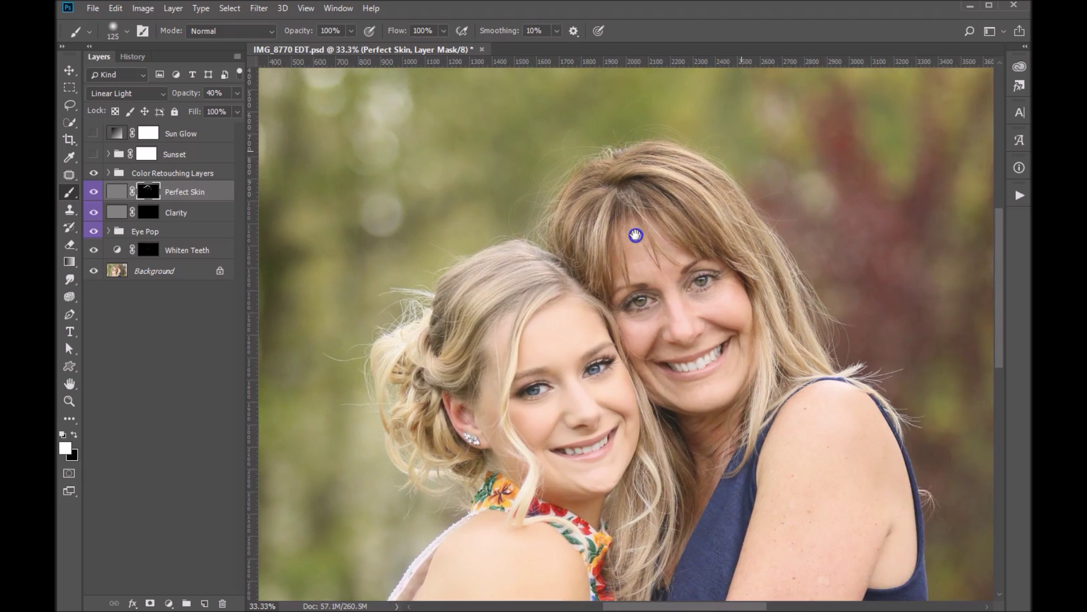
{"action": "right_click", "coordinate": [606, 137]}
{"action": "left_click", "coordinate": [570, 130]}
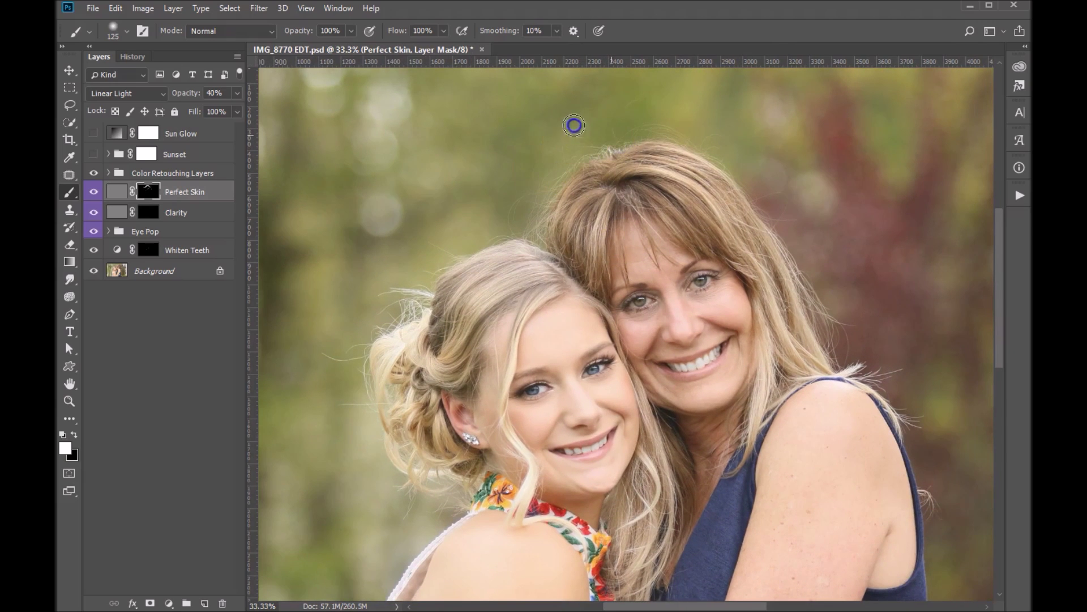
{"action": "mouse_move", "coordinate": [614, 138]}
{"action": "left_mouse_down"}
{"action": "mouse_move", "coordinate": [654, 127]}
{"action": "mouse_move", "coordinate": [707, 147]}
{"action": "left_mouse_up"}
{"action": "mouse_move", "coordinate": [806, 335]}
{"action": "left_mouse_down"}
{"action": "mouse_move", "coordinate": [799, 318]}
{"action": "mouse_move", "coordinate": [836, 333]}
{"action": "mouse_move", "coordinate": [850, 308]}
{"action": "left_mouse_up"}
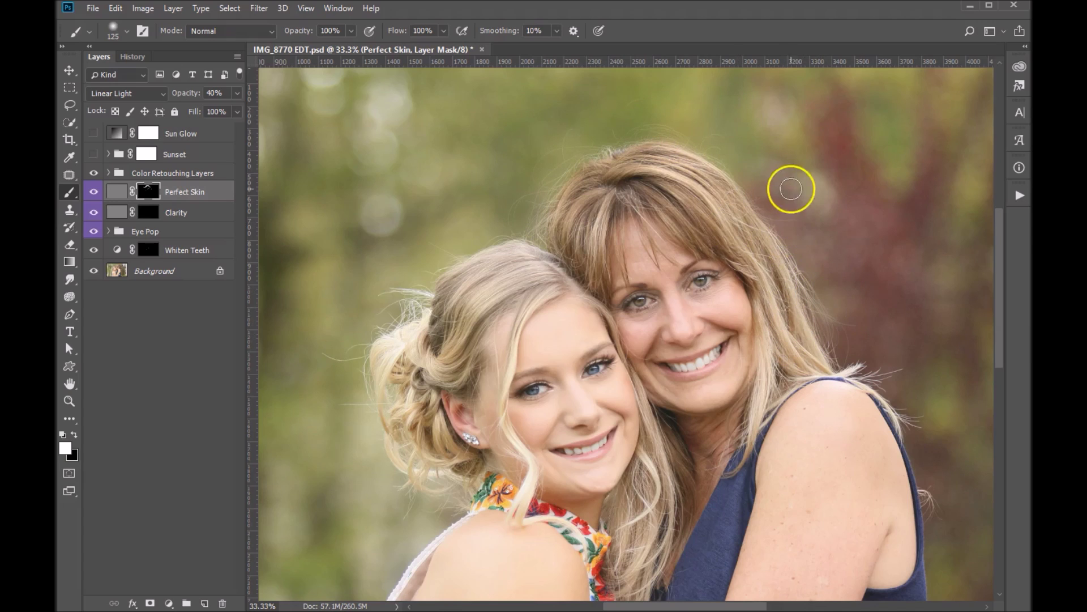
{"action": "mouse_move", "coordinate": [361, 340]}
{"action": "left_mouse_down"}
{"action": "mouse_move", "coordinate": [339, 372]}
{"action": "mouse_move", "coordinate": [353, 333]}
{"action": "mouse_move", "coordinate": [328, 357]}
{"action": "mouse_move", "coordinate": [349, 423]}
{"action": "left_mouse_up"}
{"action": "mouse_move", "coordinate": [361, 336]}
{"action": "left_mouse_down"}
{"action": "mouse_move", "coordinate": [428, 263]}
{"action": "mouse_move", "coordinate": [406, 257]}
{"action": "left_mouse_up"}
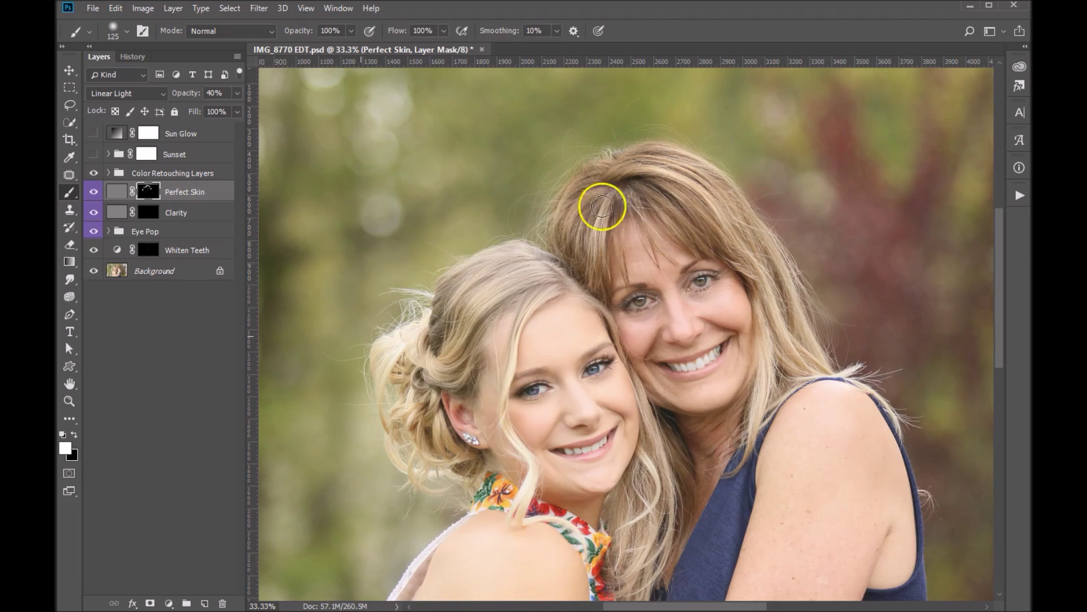
Compare the portrait with the Perfect Skin layer hidden and shown.
{"action": "left_click", "coordinate": [93, 192]}
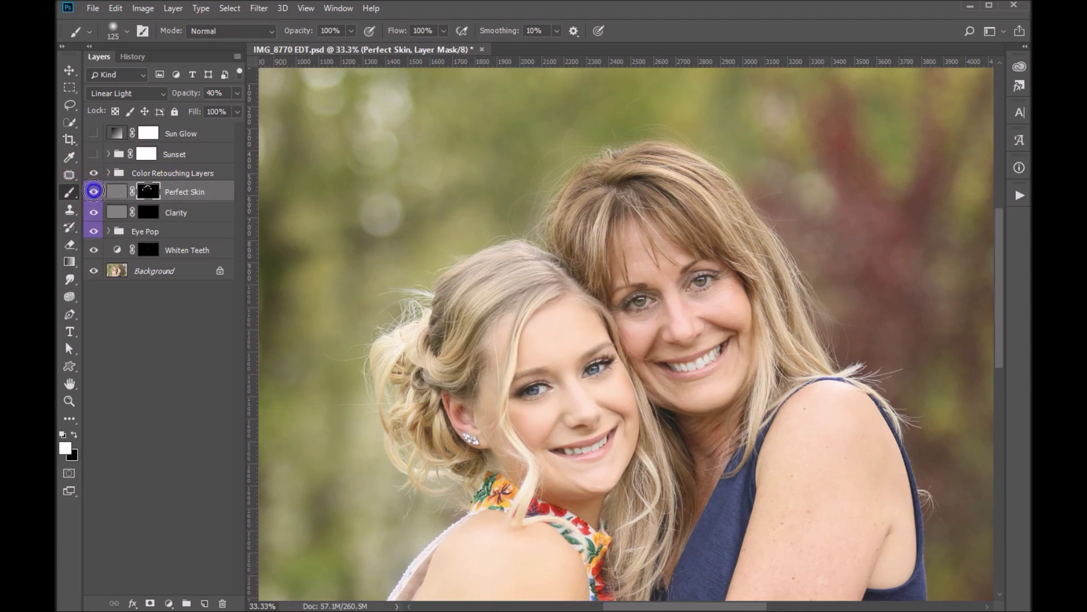
{"action": "left_click", "coordinate": [93, 192]}
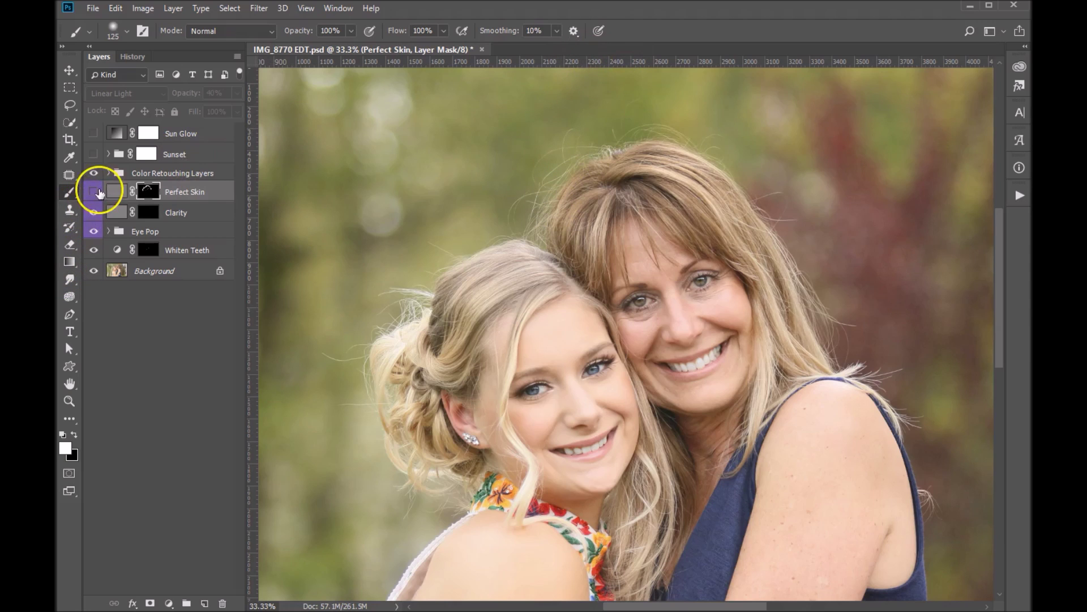
{"action": "left_click", "coordinate": [95, 192]}
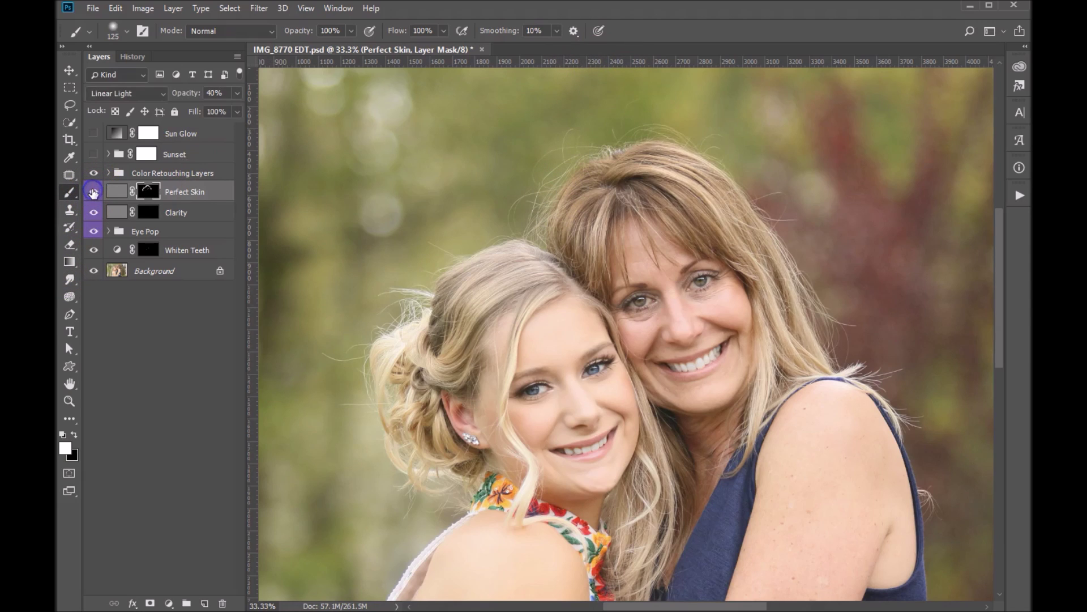
Expand the Color Retouching Layers group and bring the whole portrait into view.
{"action": "left_click", "coordinate": [208, 174]}
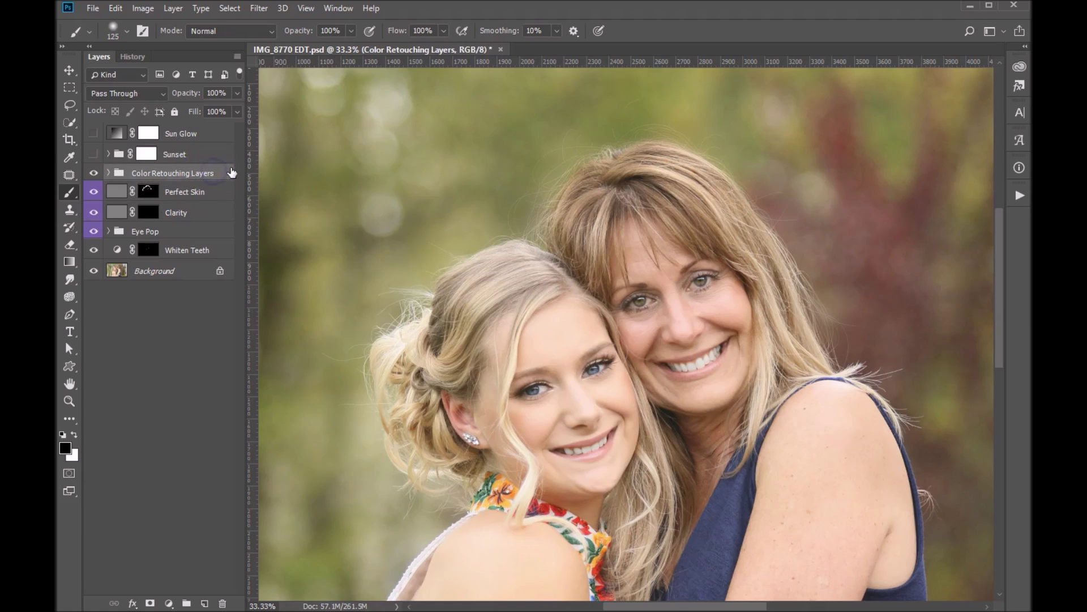
{"action": "left_click", "coordinate": [108, 174]}
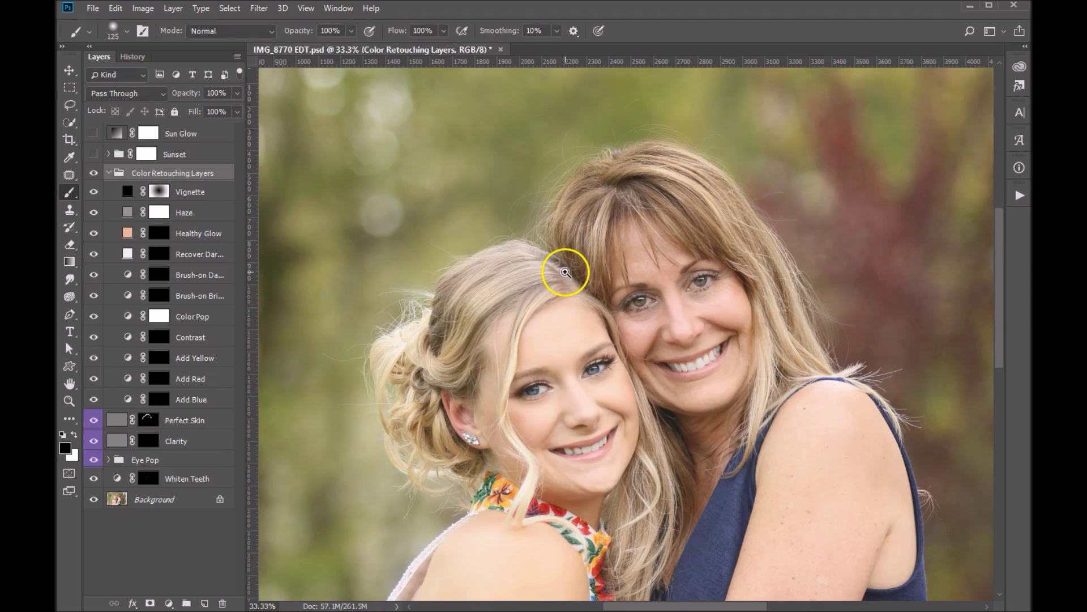
{"action": "left_click", "coordinate": [565, 272], "text": "alt"}
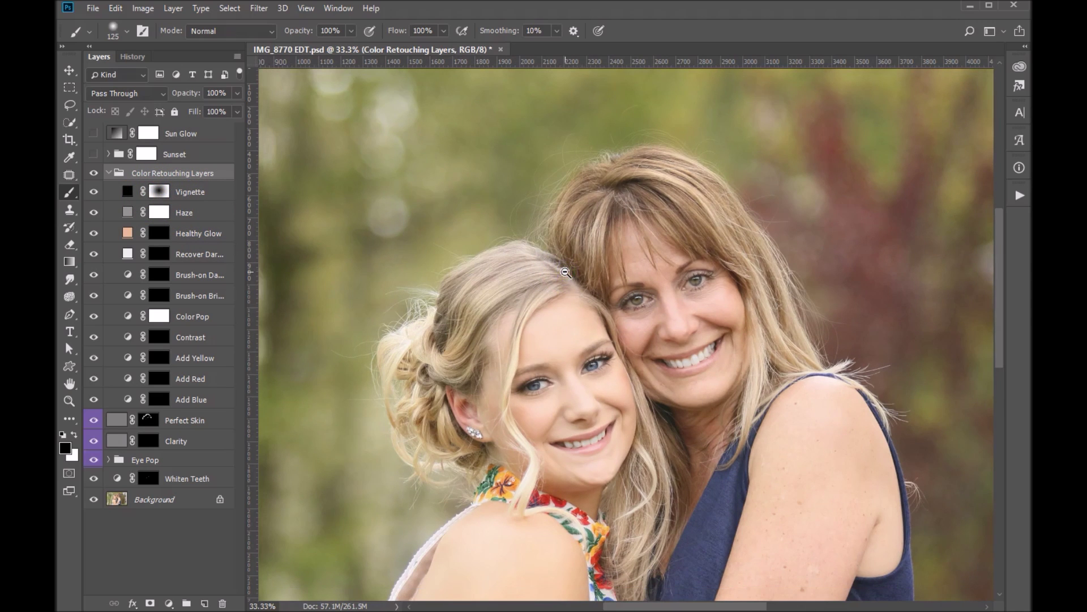
{"action": "left_click", "coordinate": [565, 272], "text": "ctrl+alt"}
{"action": "left_click_drag", "start_coordinate": [718, 398], "coordinate": [674, 291]}
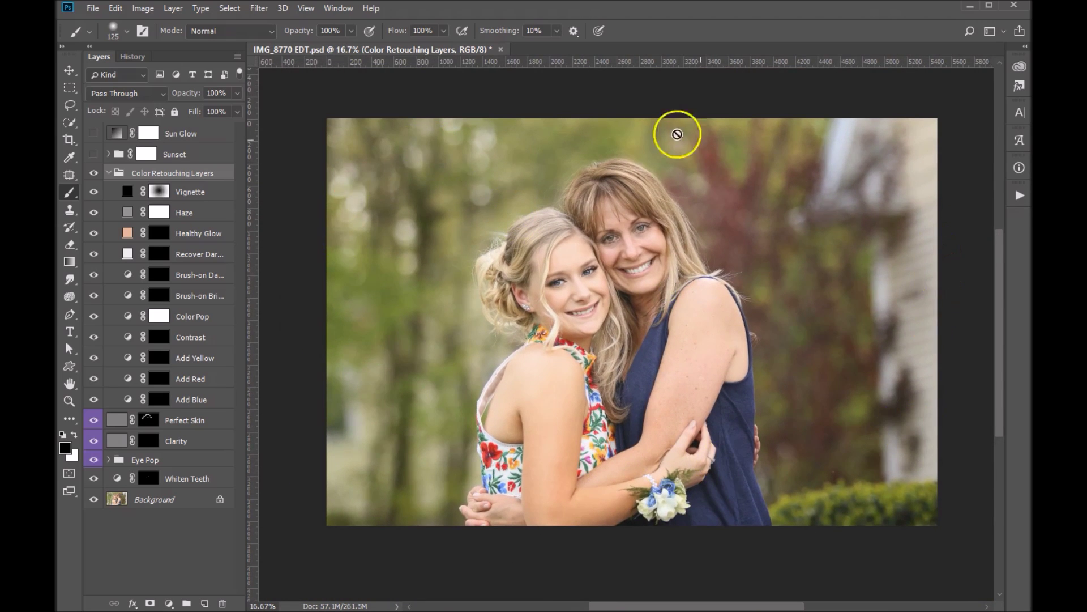
Compare the portrait with the Vignette and Haze layers hidden and shown.
{"action": "left_click", "coordinate": [93, 212]}
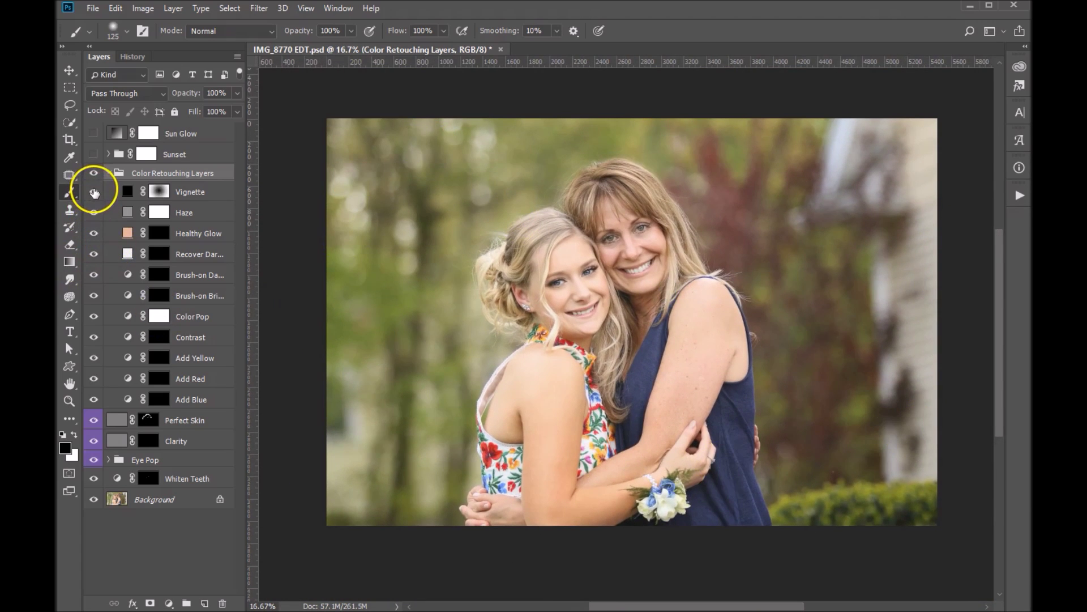
{"action": "left_click", "coordinate": [94, 192]}
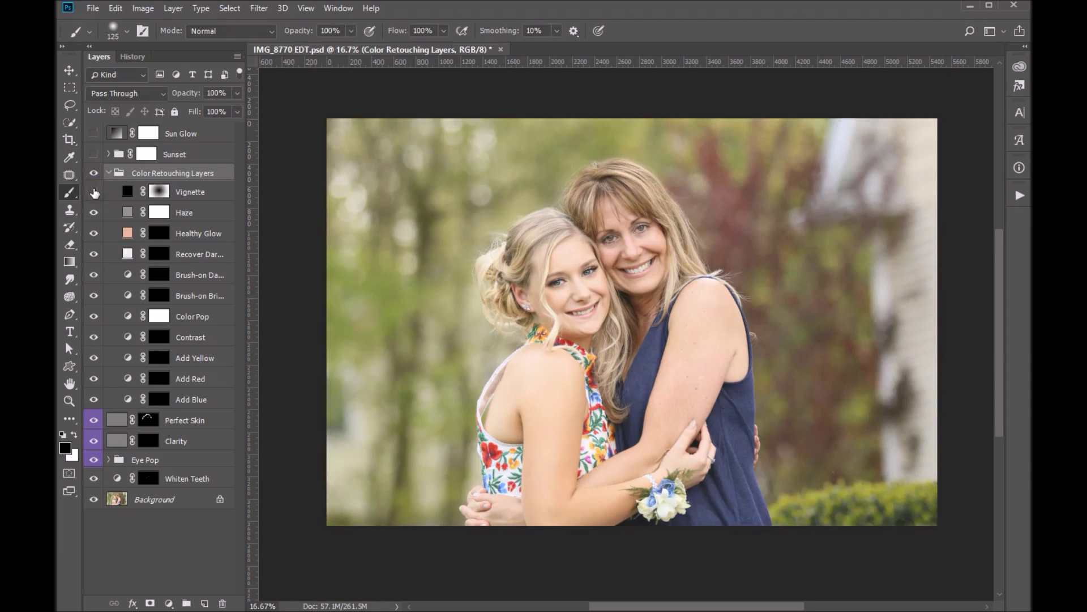
{"action": "left_click", "coordinate": [94, 192]}
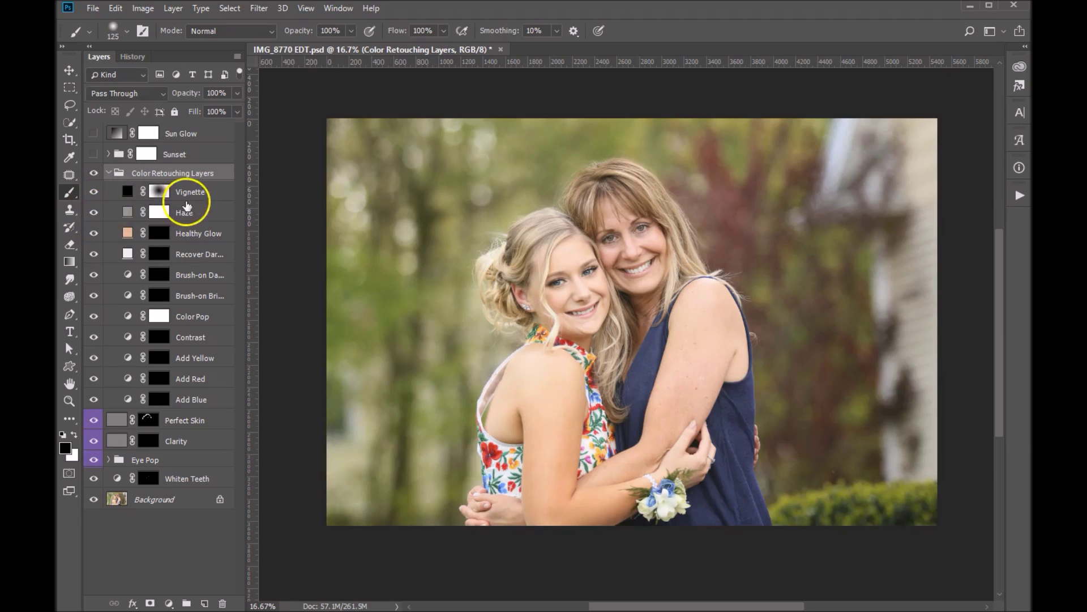
{"action": "left_click", "coordinate": [181, 213]}
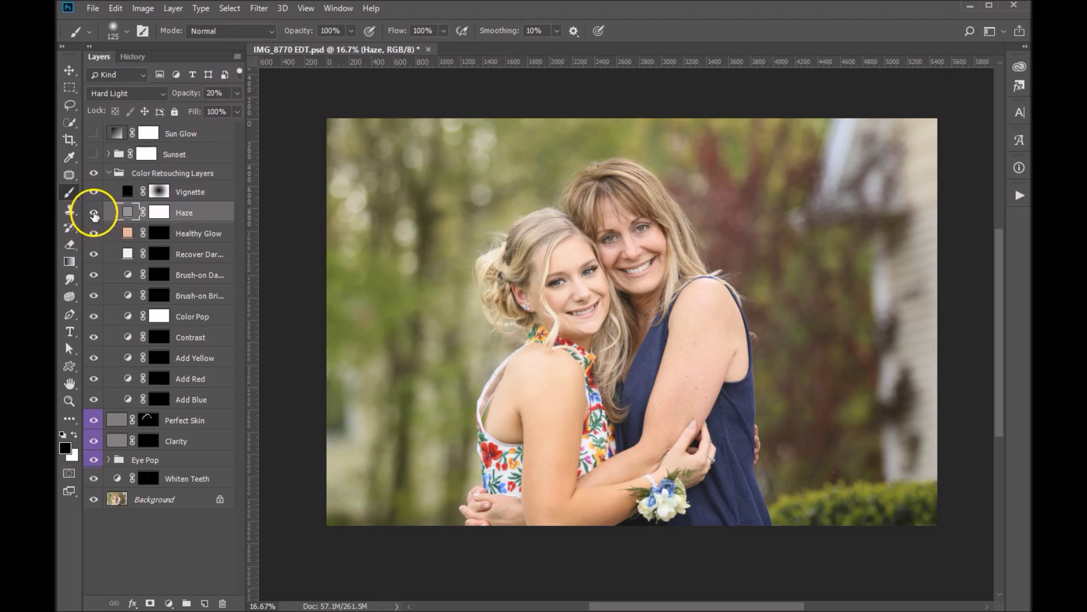
{"action": "left_click", "coordinate": [94, 213]}
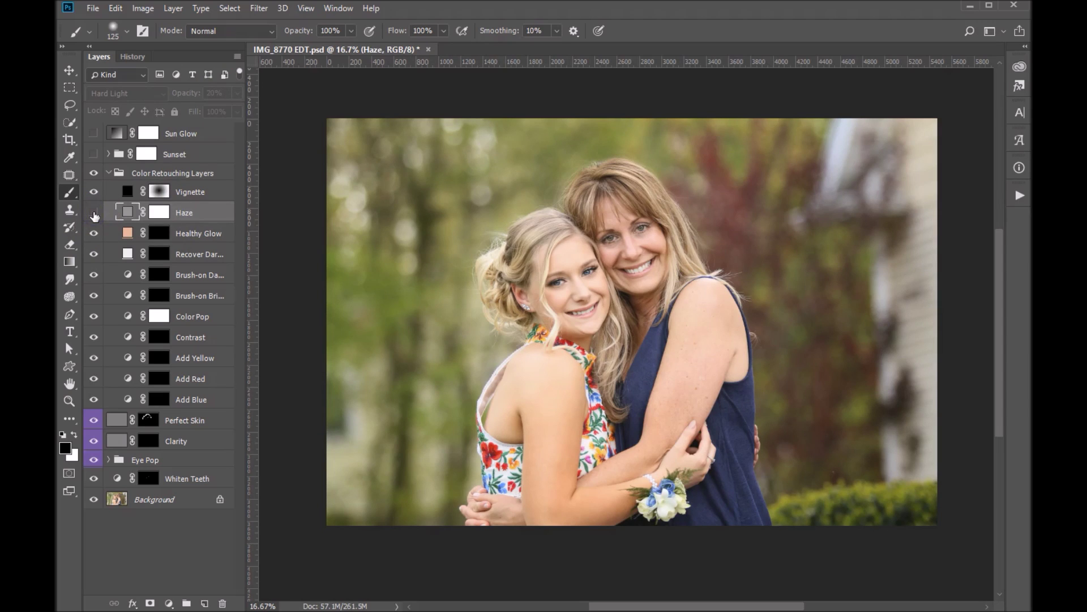
{"action": "left_click", "coordinate": [94, 213]}
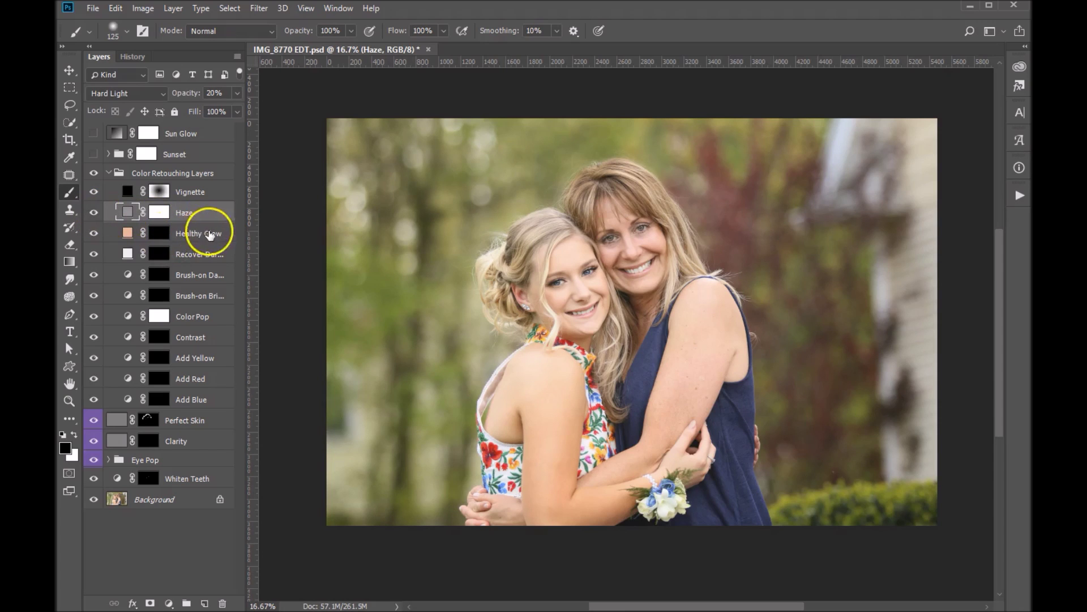
Paint white on the Healthy Glow mask over the older woman's face with the brush opacity set to 40%.
{"action": "left_click", "coordinate": [161, 236]}
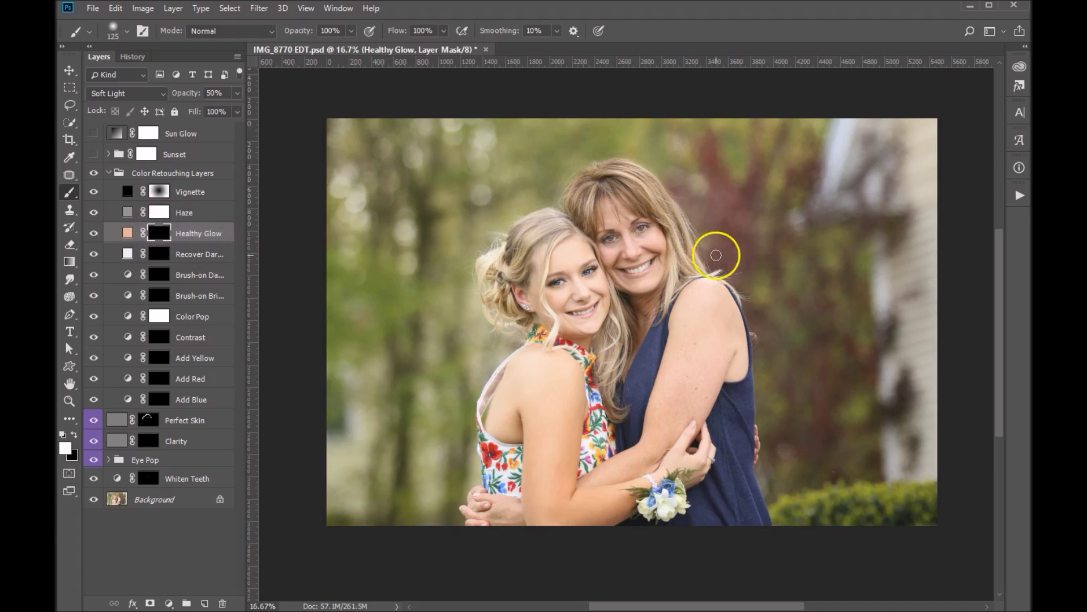
{"action": "key", "text": "bracketright"}
{"action": "key", "text": "bracketright"}
{"action": "key", "text": "bracketright"}
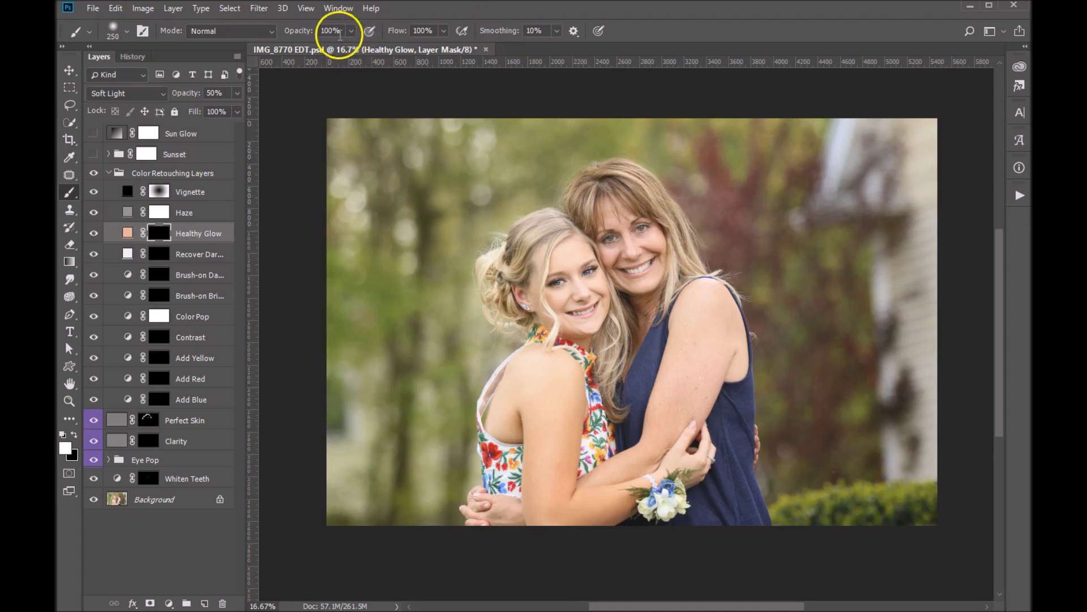
{"action": "left_click", "coordinate": [351, 30]}
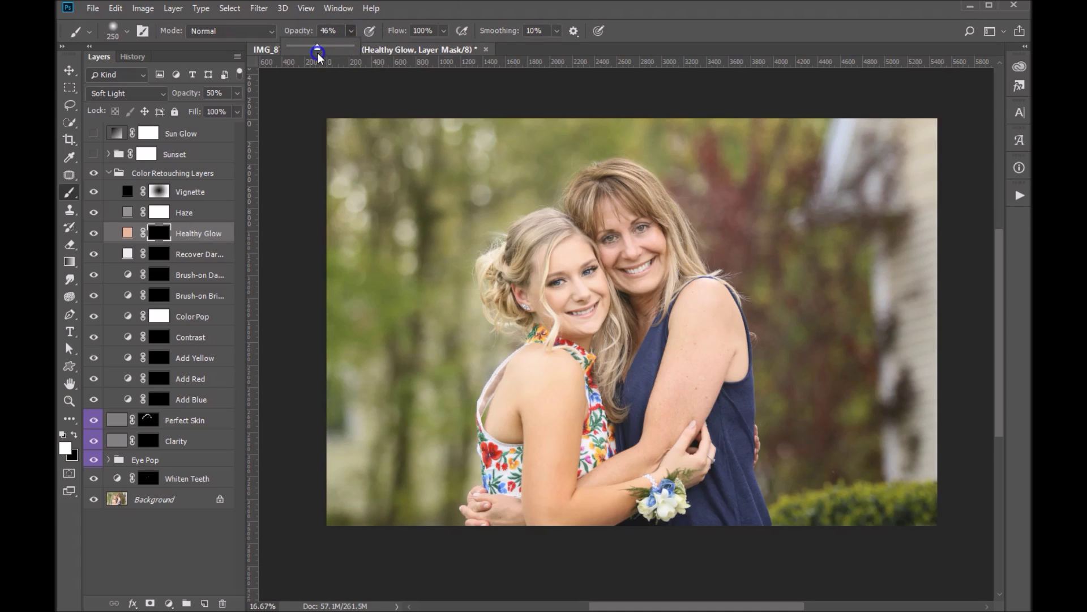
{"action": "left_click", "coordinate": [655, 246]}
{"action": "left_click_drag", "start_coordinate": [605, 256], "coordinate": [608, 270]}
{"action": "mouse_move", "coordinate": [608, 203]}
{"action": "left_mouse_down"}
{"action": "mouse_move", "coordinate": [602, 213]}
{"action": "mouse_move", "coordinate": [609, 175]}
{"action": "mouse_move", "coordinate": [620, 180]}
{"action": "left_mouse_up"}
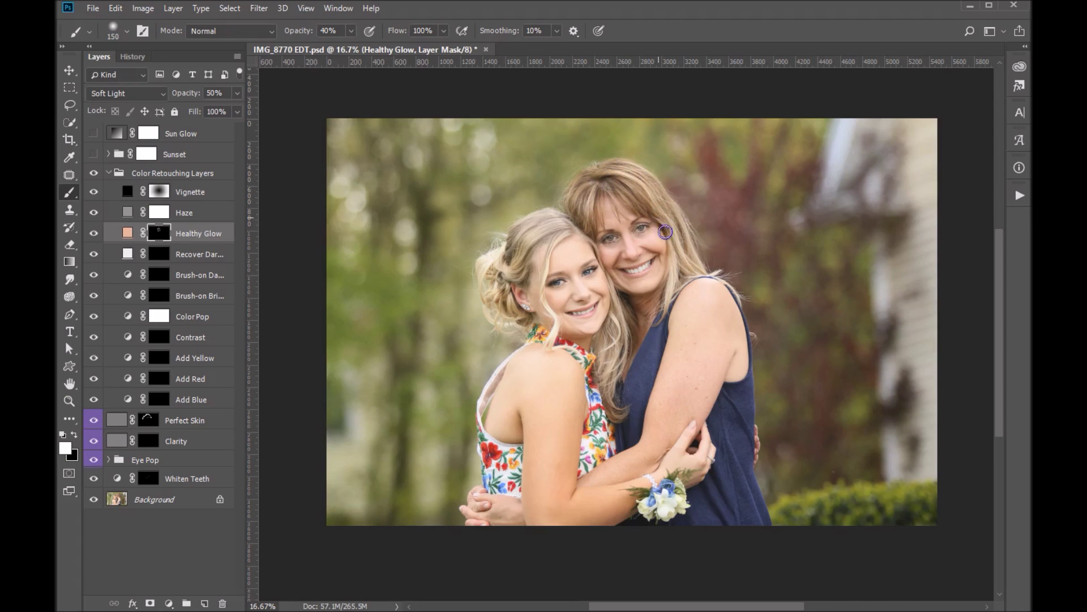
{"action": "left_click", "coordinate": [665, 211]}
Brush Healthy Glow onto the younger woman's face and both women's arms, and compare the layer hidden and shown.
{"action": "left_click", "coordinate": [577, 251]}
{"action": "left_click", "coordinate": [591, 284]}
{"action": "left_click_drag", "start_coordinate": [606, 295], "coordinate": [597, 323]}
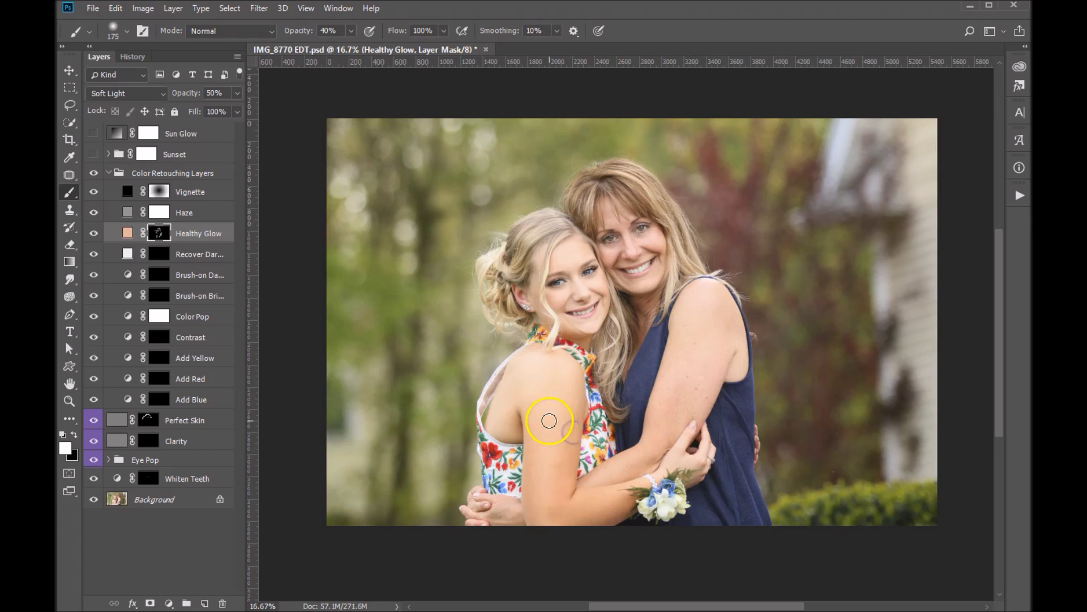
{"action": "mouse_move", "coordinate": [569, 399]}
{"action": "left_mouse_down"}
{"action": "mouse_move", "coordinate": [551, 481]}
{"action": "mouse_move", "coordinate": [580, 496]}
{"action": "left_mouse_up"}
{"action": "mouse_move", "coordinate": [526, 387]}
{"action": "left_mouse_down"}
{"action": "mouse_move", "coordinate": [512, 410]}
{"action": "mouse_move", "coordinate": [526, 395]}
{"action": "left_mouse_up"}
{"action": "left_click_drag", "start_coordinate": [670, 381], "coordinate": [702, 306]}
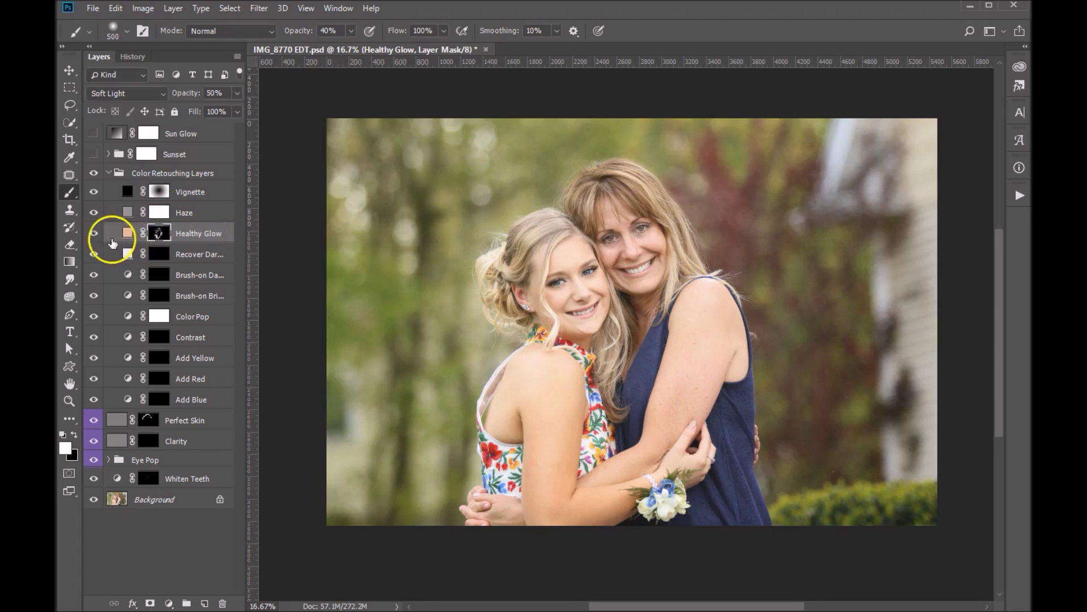
{"action": "left_click", "coordinate": [92, 233]}
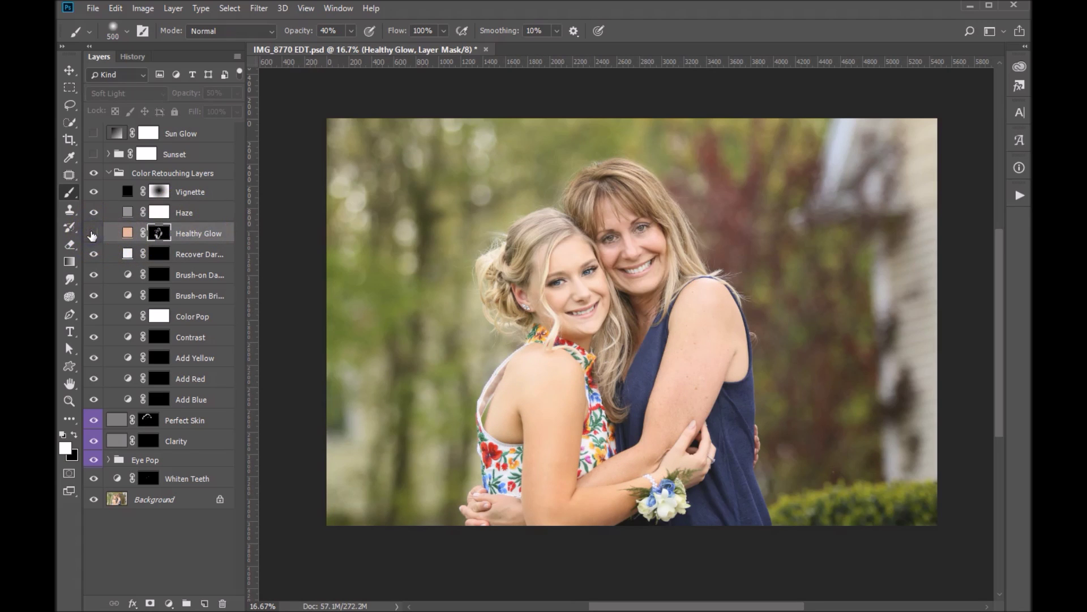
{"action": "left_click", "coordinate": [93, 234]}
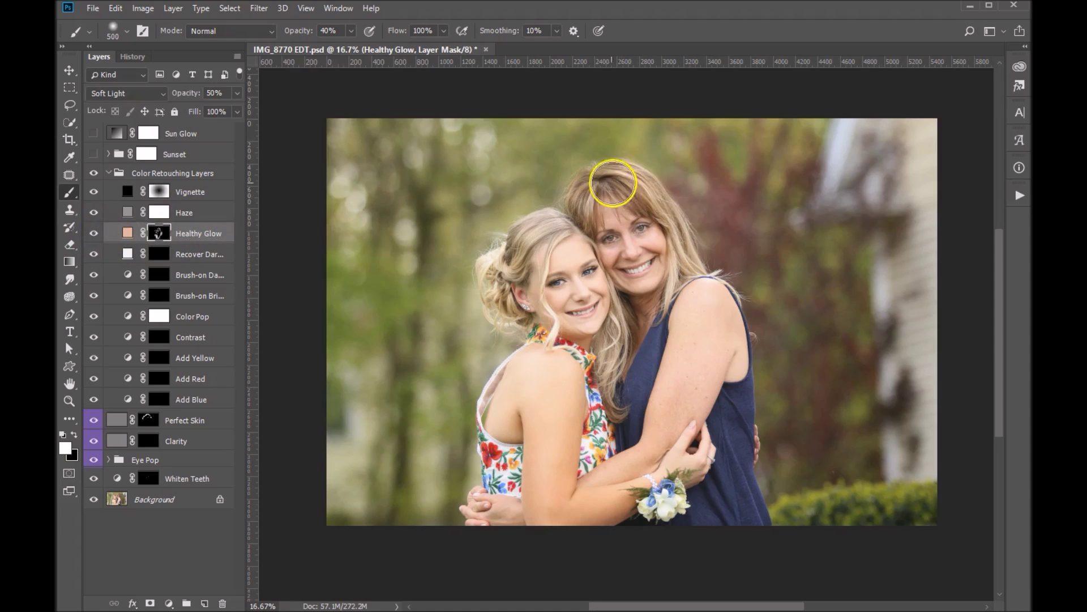
Reduce the brush to size 175 and brush Healthy Glow over the older woman's forehead and front hair.
{"action": "key", "text": "bracketleft"}
{"action": "key", "text": "bracketleft"}
{"action": "key", "text": "bracketleft"}
{"action": "key", "text": "bracketleft"}
{"action": "key", "text": "bracketleft"}
{"action": "key", "text": "bracketleft"}
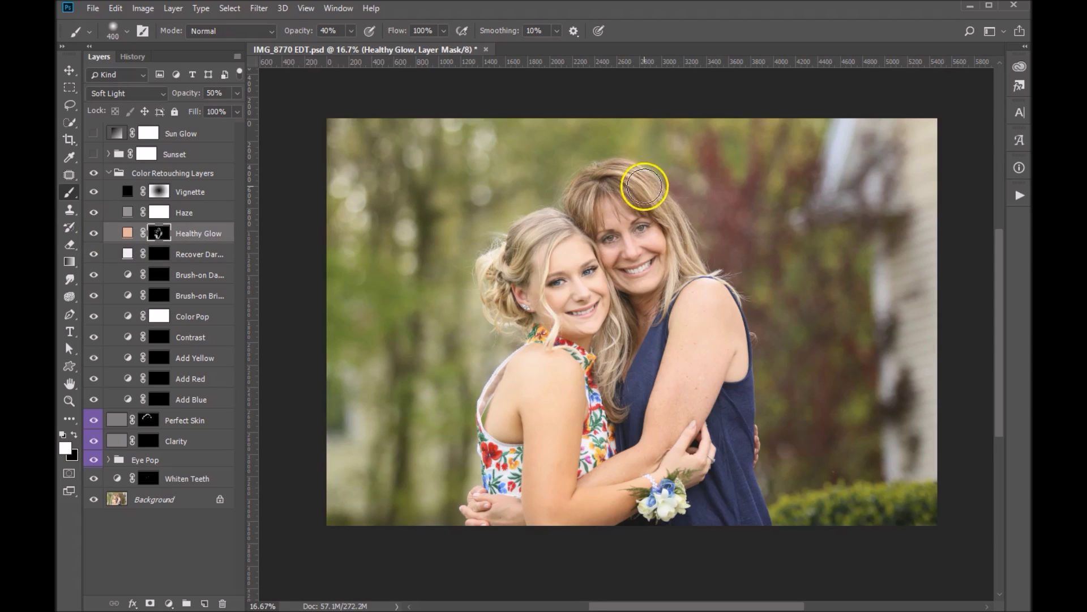
{"action": "left_click", "coordinate": [600, 192]}
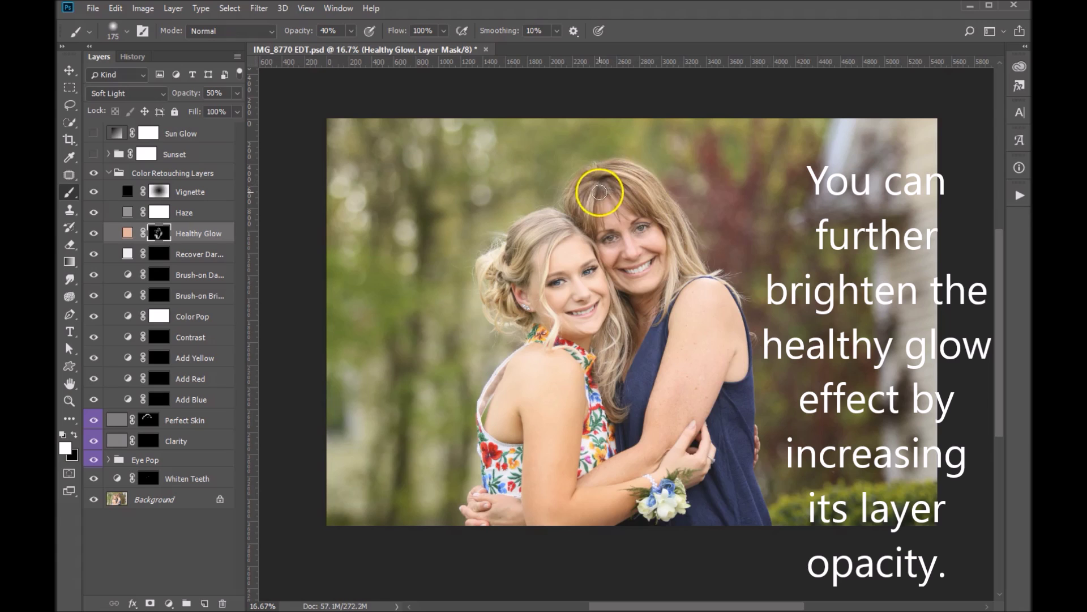
{"action": "left_click_drag", "start_coordinate": [593, 204], "coordinate": [615, 214]}
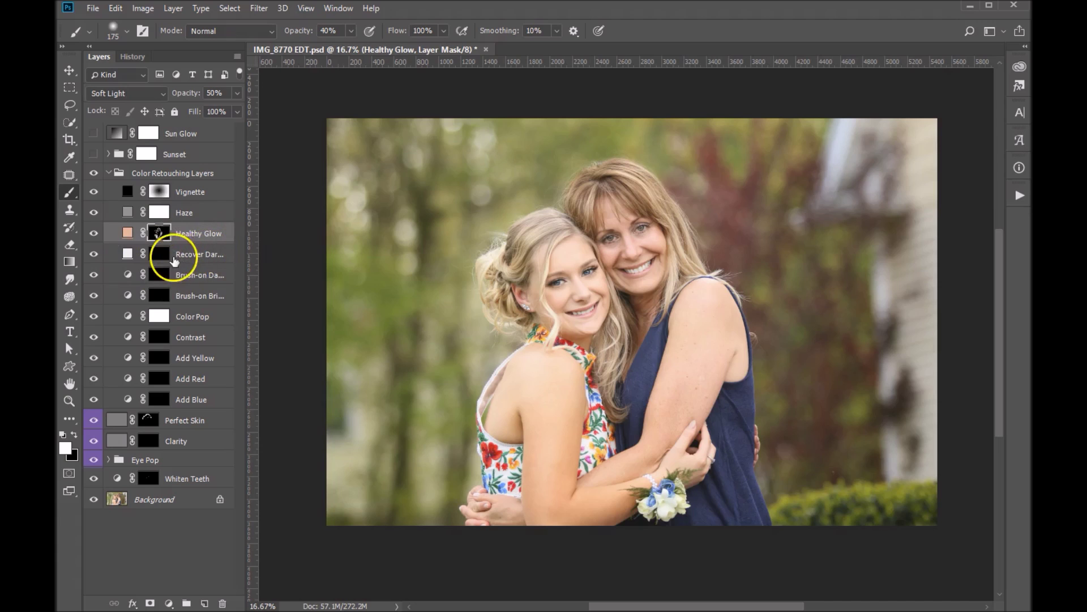
Go through the Recover Dark Details and Brush-on Brightness masks, and set the Color Pop layer's opacity to 70%.
{"action": "left_click", "coordinate": [162, 256]}
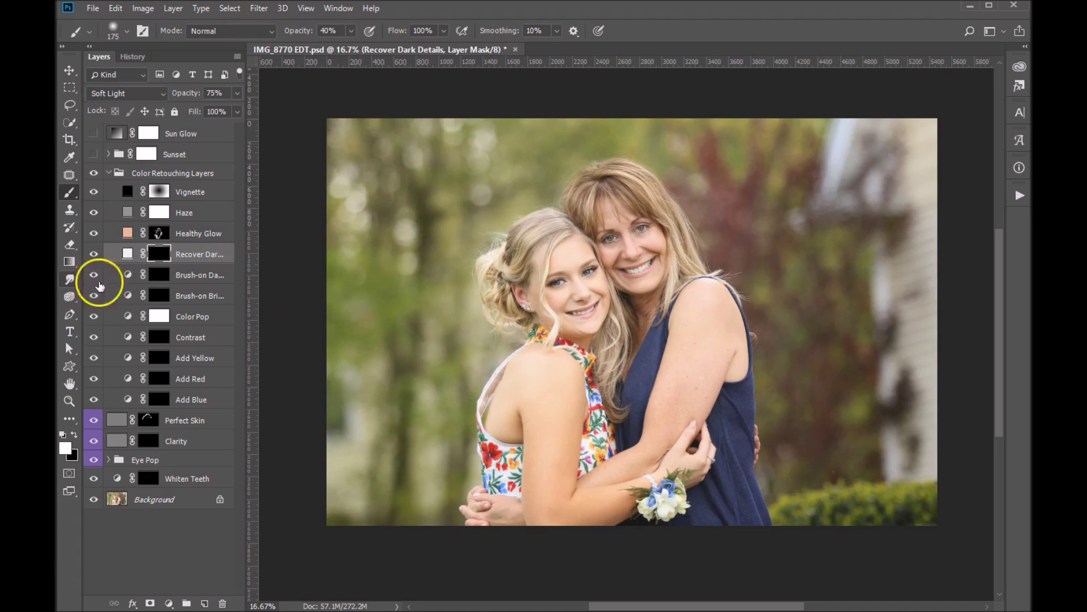
{"action": "left_click", "coordinate": [158, 295]}
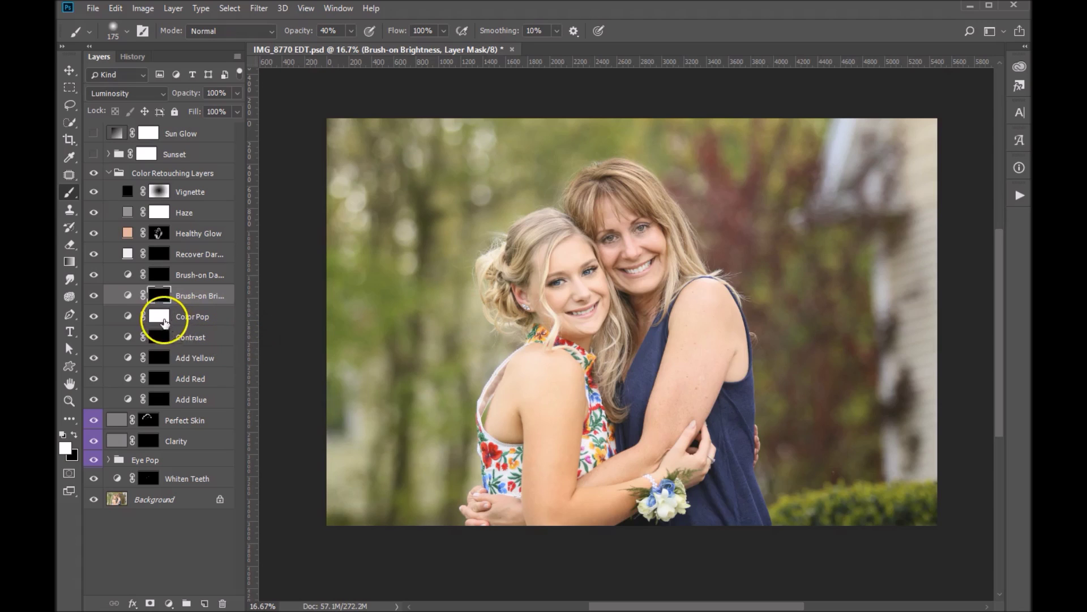
{"action": "left_click", "coordinate": [207, 317]}
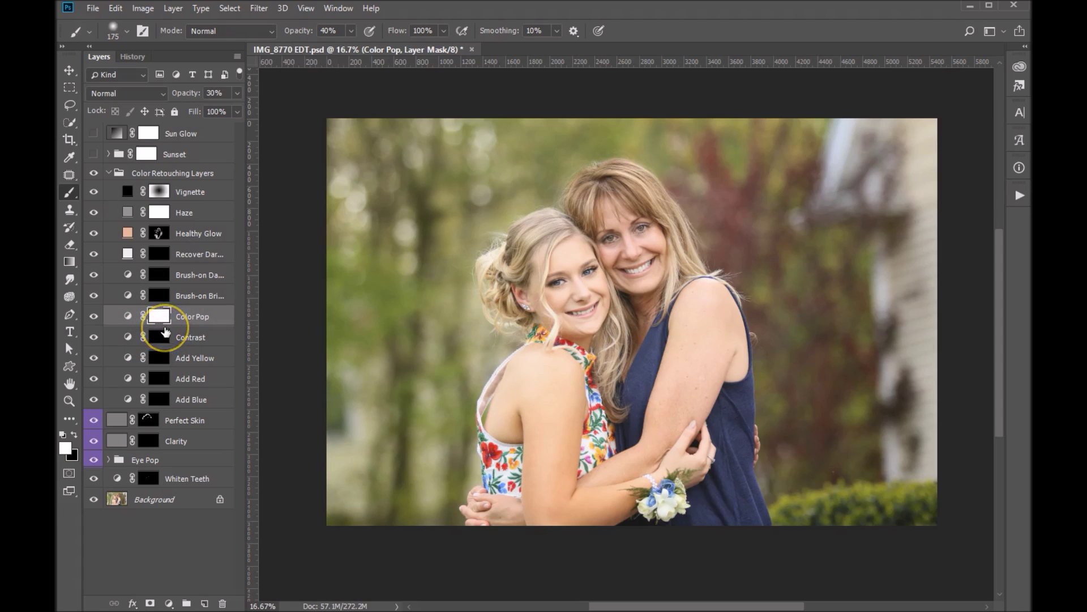
{"action": "left_click", "coordinate": [234, 93]}
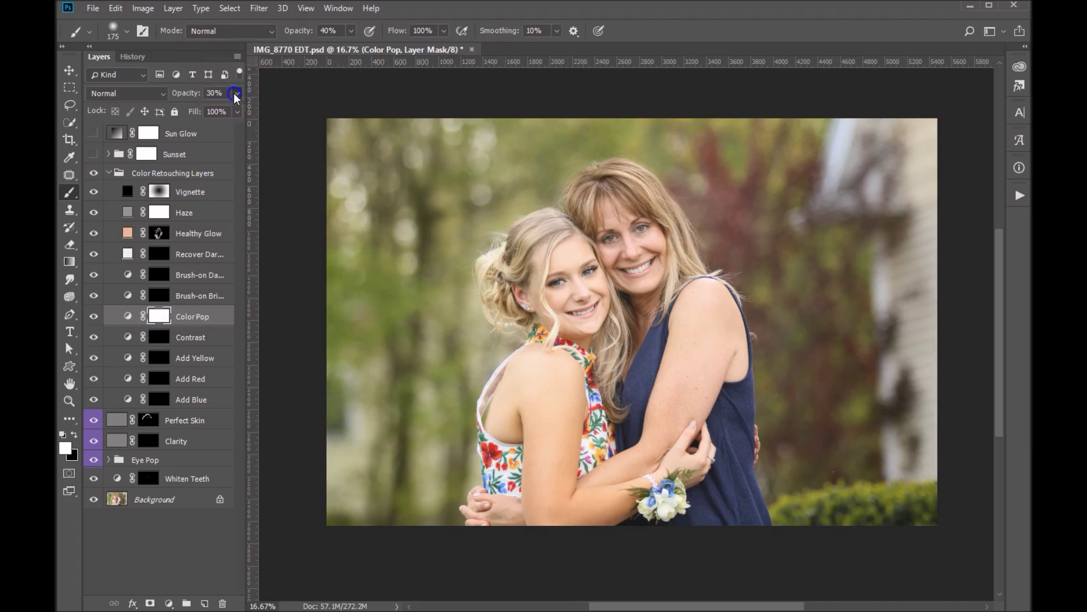
{"action": "left_click_drag", "start_coordinate": [194, 109], "coordinate": [194, 112]}
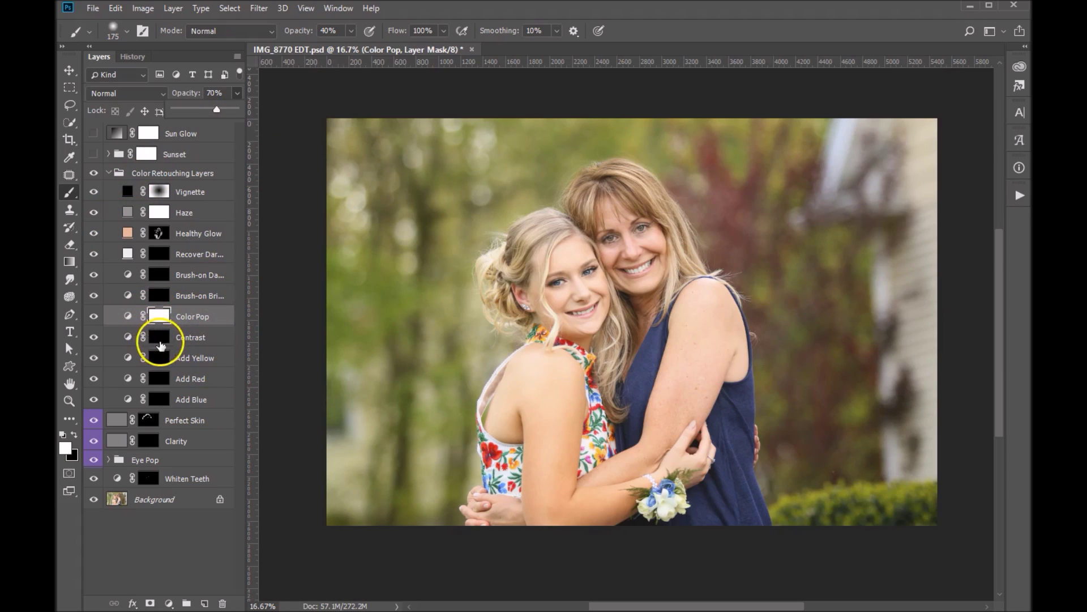
Select the Contrast layer's mask and examine both women's faces and eyes up close.
{"action": "left_click", "coordinate": [166, 339]}
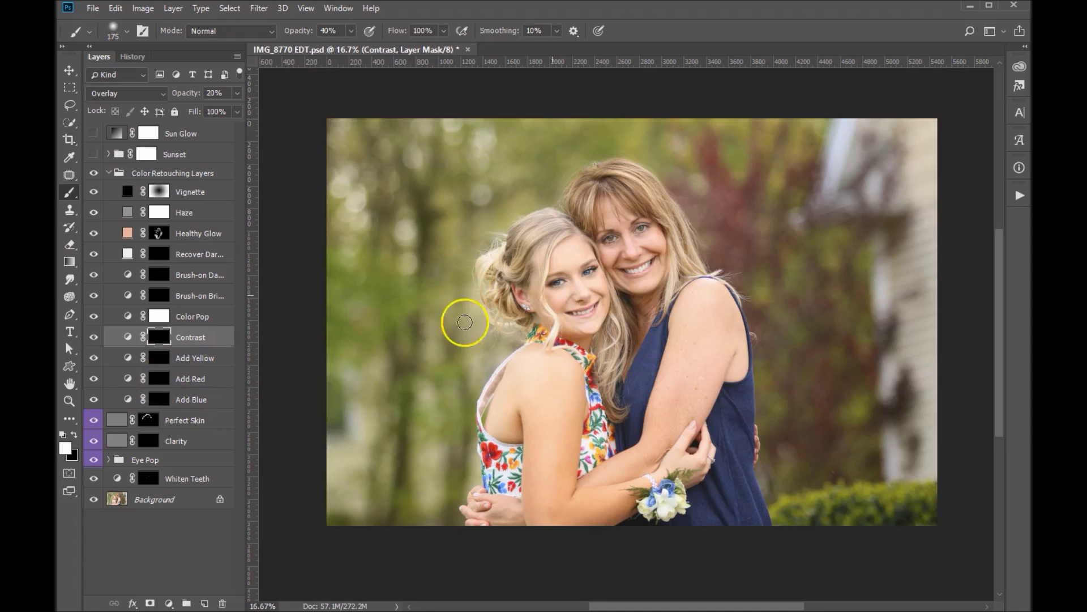
{"action": "left_click", "coordinate": [571, 283], "text": "ctrl"}
{"action": "left_click", "coordinate": [556, 299], "text": "ctrl"}
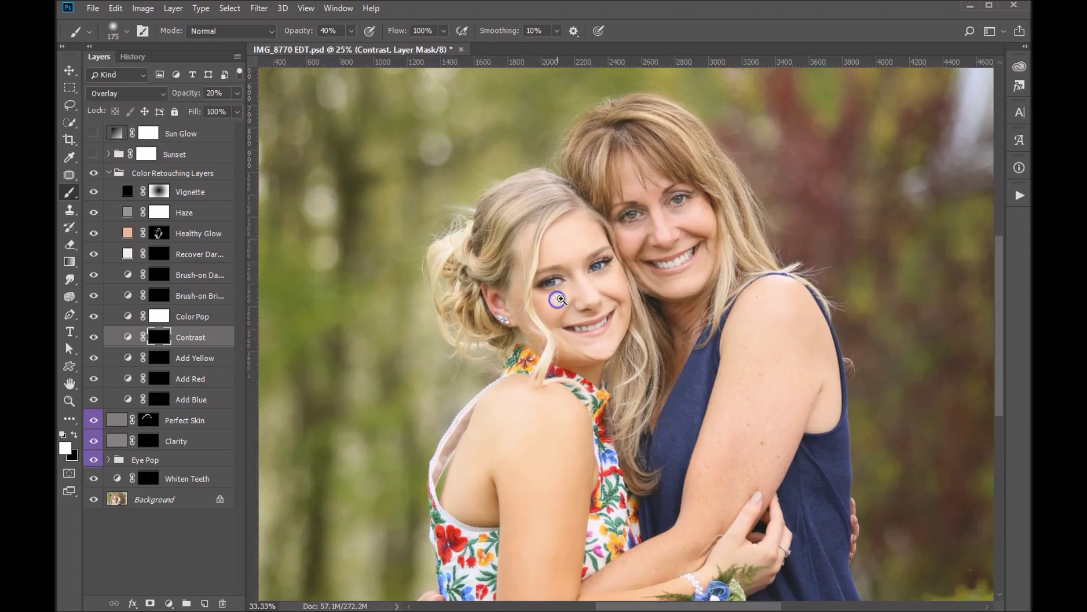
{"action": "left_click", "coordinate": [597, 277], "text": "ctrl"}
{"action": "left_click", "coordinate": [579, 257], "text": "ctrl"}
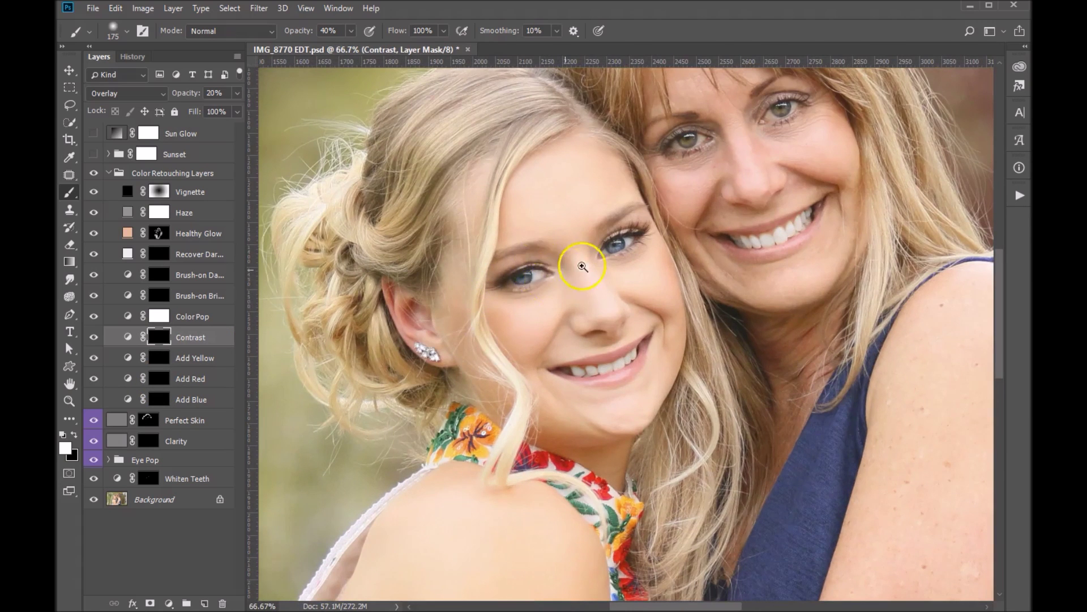
{"action": "left_click", "coordinate": [533, 291], "text": "ctrl"}
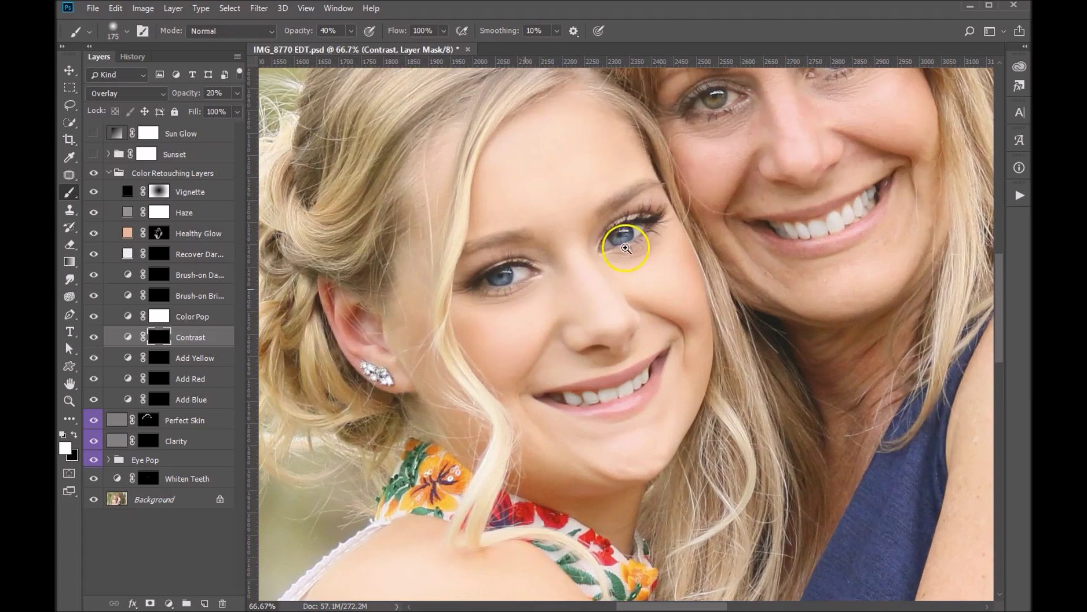
{"action": "left_click_drag", "start_coordinate": [762, 165], "coordinate": [628, 299]}
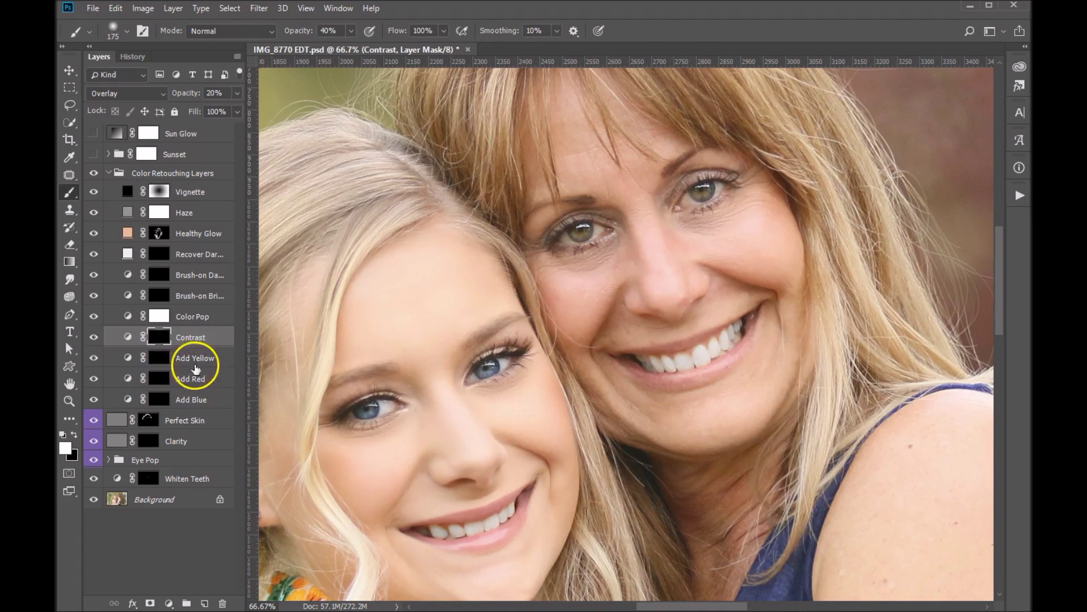
Select the Add Red mask and brush the older woman's irises with a size 30 brush, raising the brush opacity to 80%.
{"action": "left_click", "coordinate": [161, 378]}
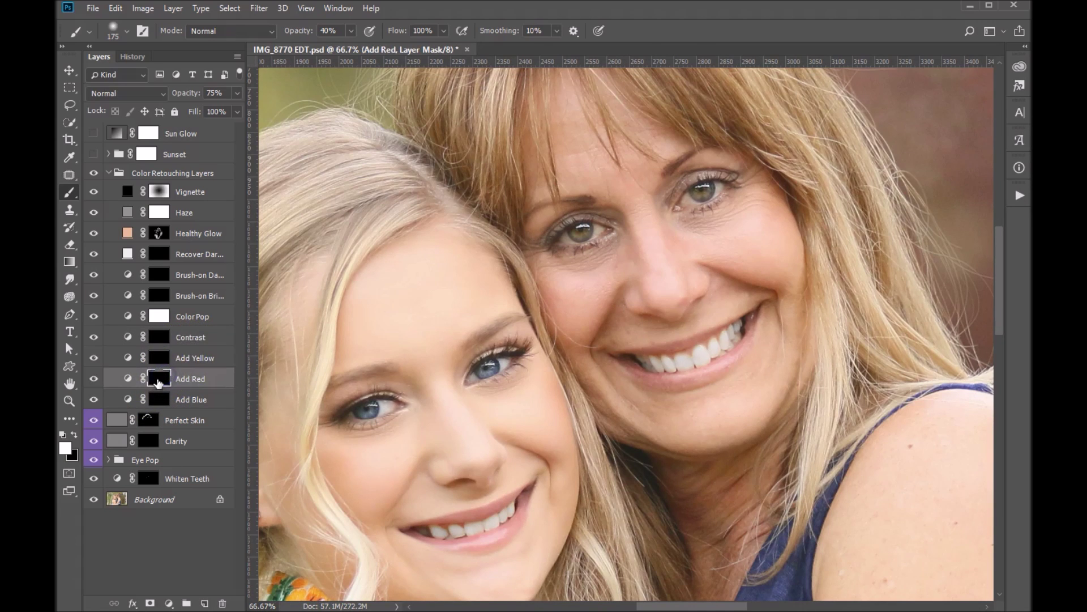
{"action": "key", "text": "bracketleft"}
{"action": "key", "text": "bracketleft"}
{"action": "key", "text": "bracketleft"}
{"action": "key", "text": "bracketleft"}
{"action": "key", "text": "bracketleft"}
{"action": "key", "text": "bracketleft"}
{"action": "key", "text": "bracketleft"}
{"action": "key", "text": "bracketleft"}
{"action": "key", "text": "bracketleft"}
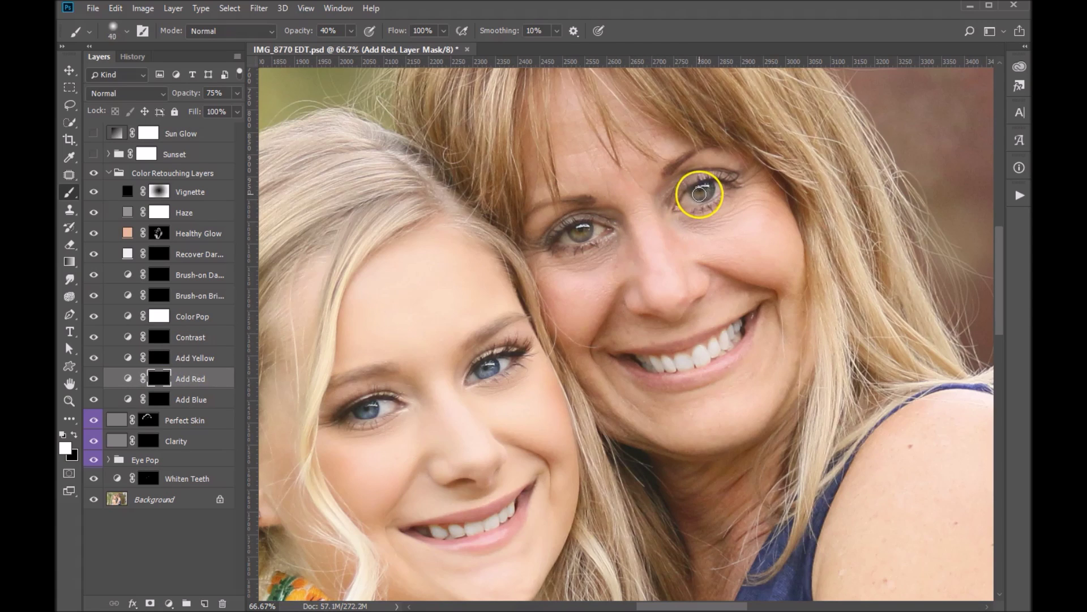
{"action": "left_click_drag", "start_coordinate": [696, 190], "coordinate": [699, 192]}
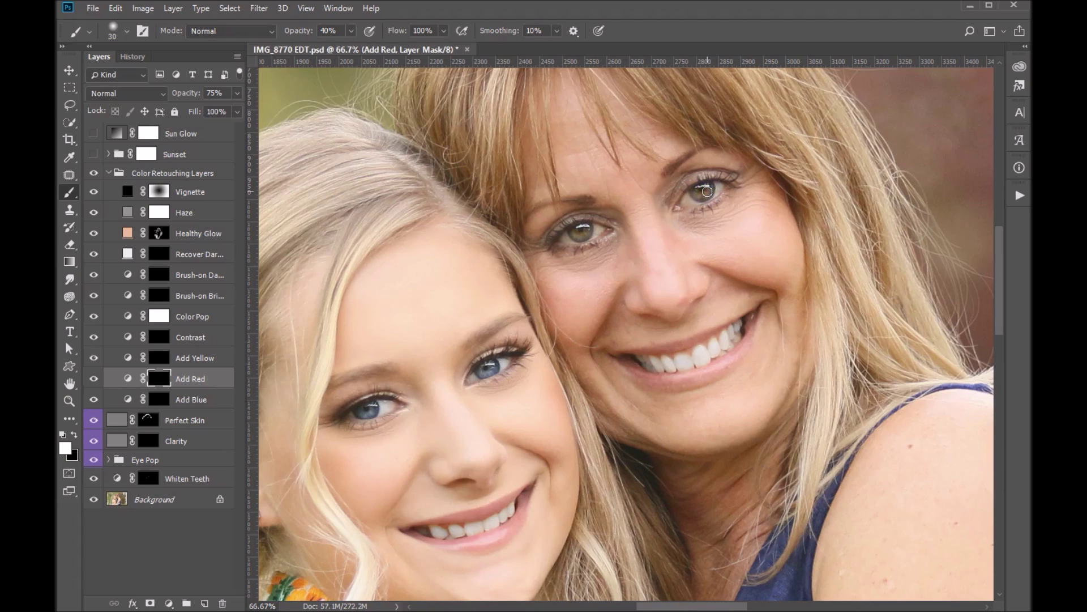
{"action": "left_click", "coordinate": [657, 200]}
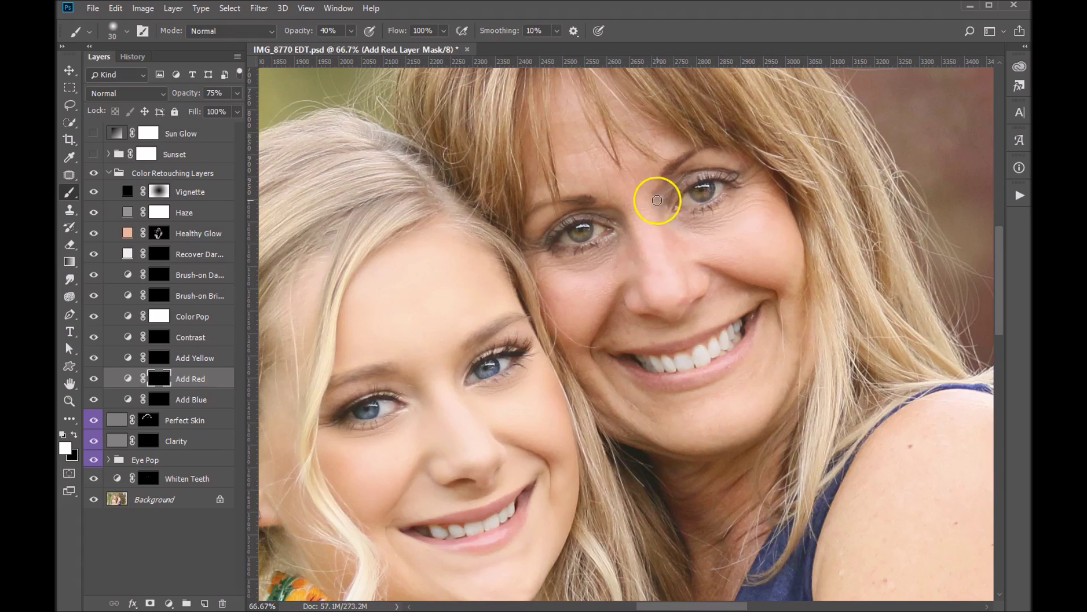
{"action": "left_click", "coordinate": [350, 31]}
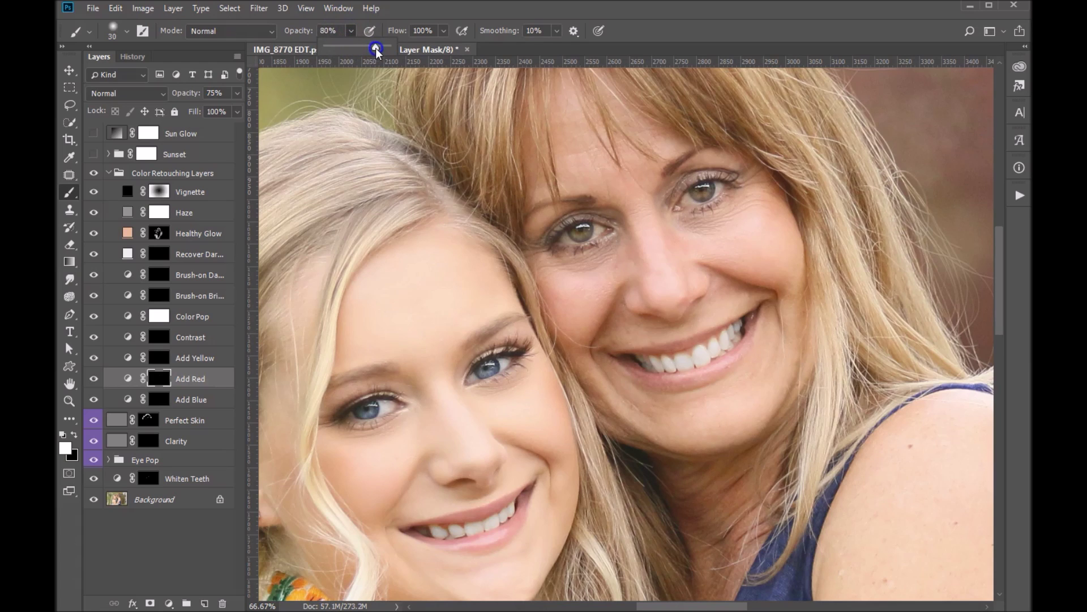
{"action": "left_click", "coordinate": [578, 232]}
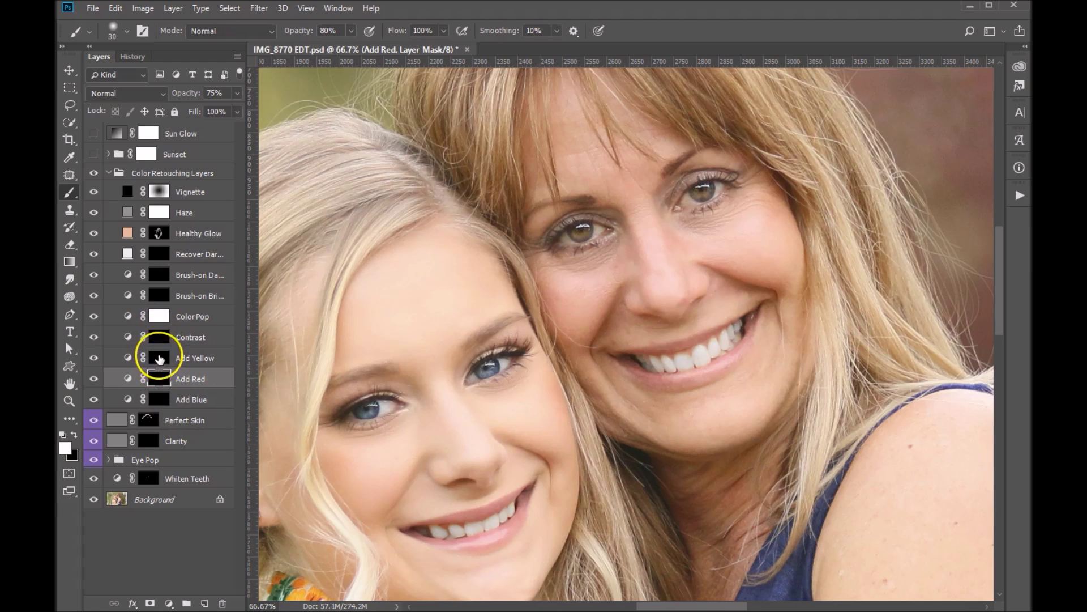
Select the Add Yellow mask and brush it over both of the older woman's irises.
{"action": "left_click", "coordinate": [161, 355]}
{"action": "left_click", "coordinate": [578, 235]}
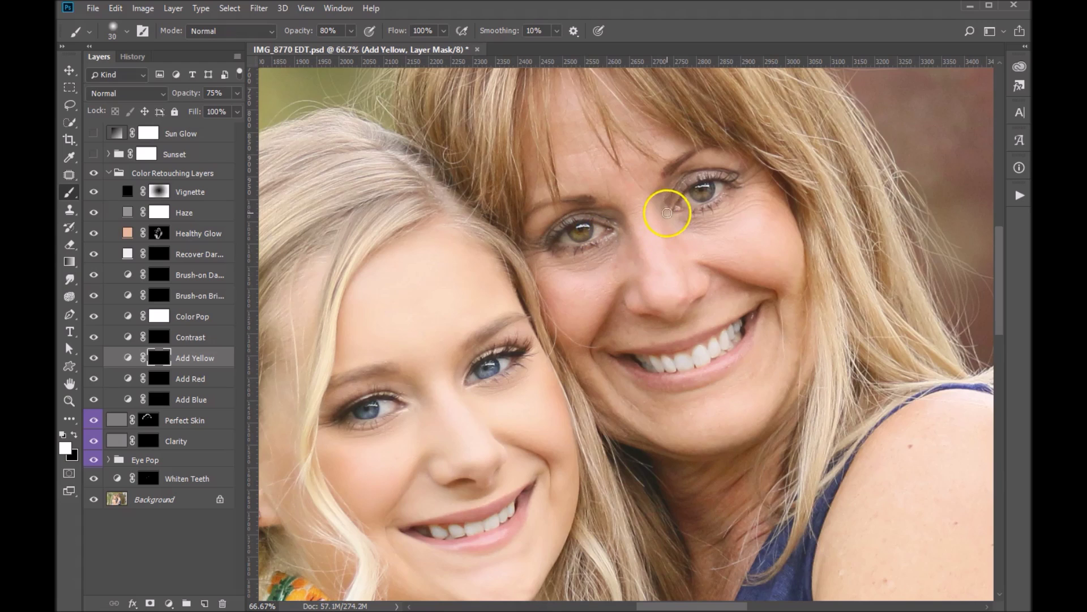
{"action": "left_click", "coordinate": [708, 190]}
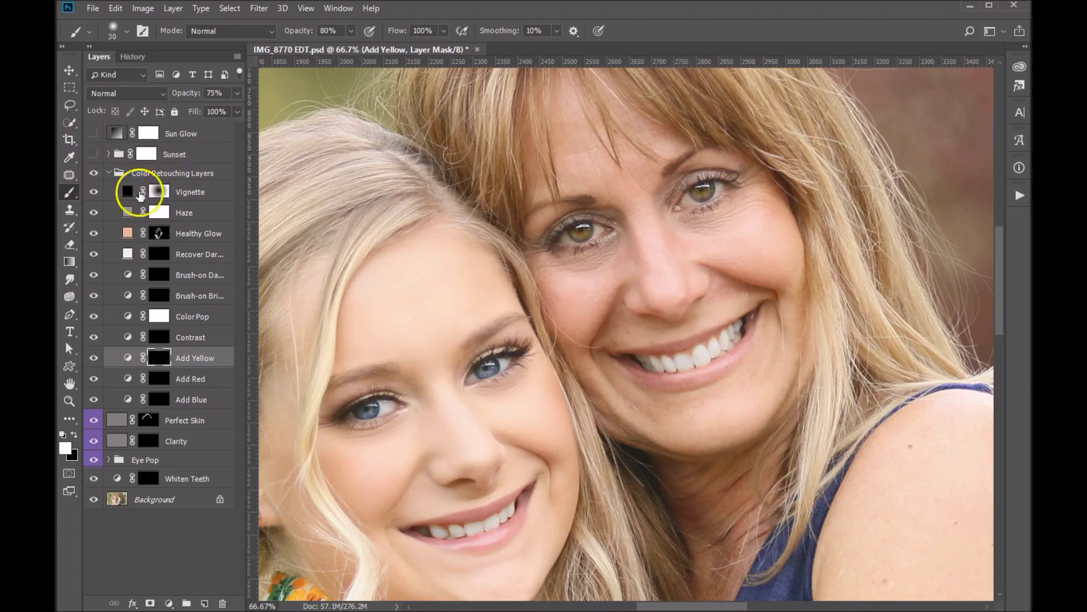
Collapse the Color Retouching Layers group and turn on the Sunset group.
{"action": "left_click", "coordinate": [109, 174]}
{"action": "key", "text": "x"}
{"action": "left_click", "coordinate": [622, 234], "text": "alt"}
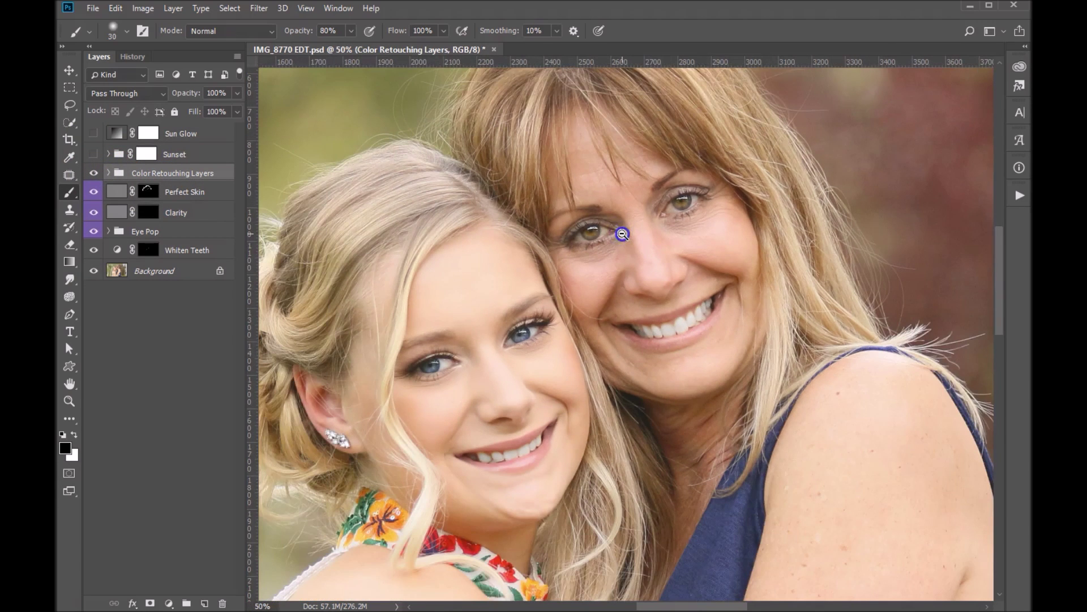
{"action": "left_click", "coordinate": [622, 234], "text": "alt"}
{"action": "left_click", "coordinate": [622, 233], "text": "alt"}
{"action": "left_click", "coordinate": [623, 234], "text": "alt"}
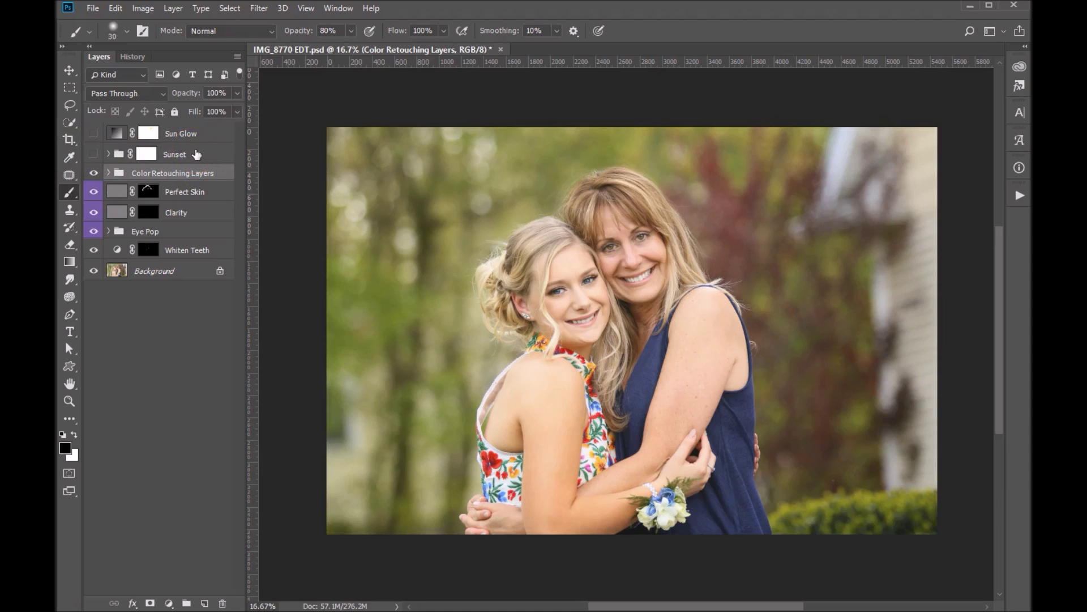
{"action": "left_click", "coordinate": [196, 153]}
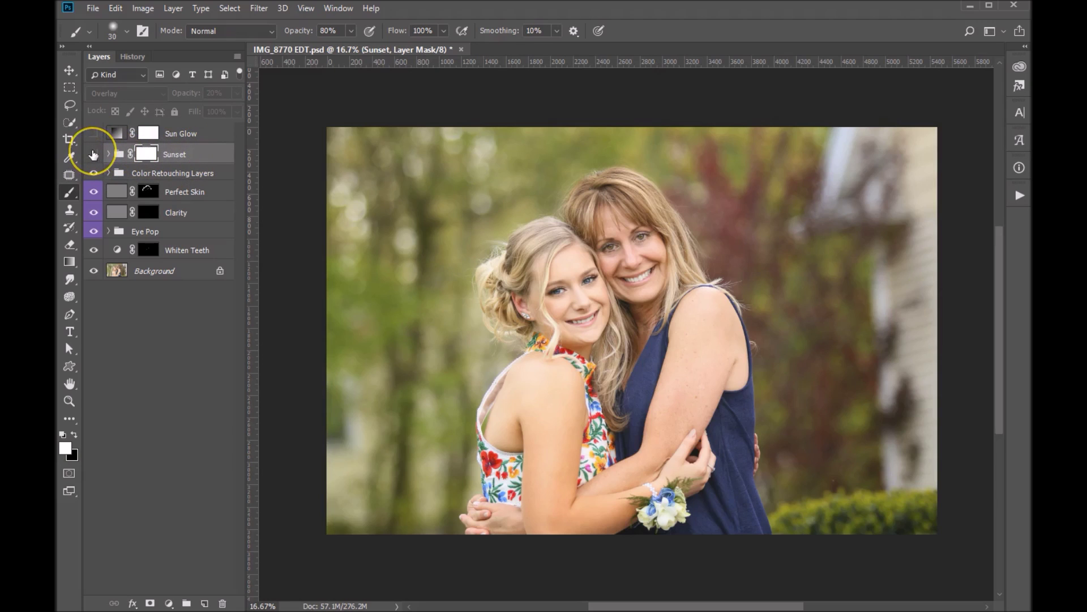
{"action": "left_click", "coordinate": [94, 154]}
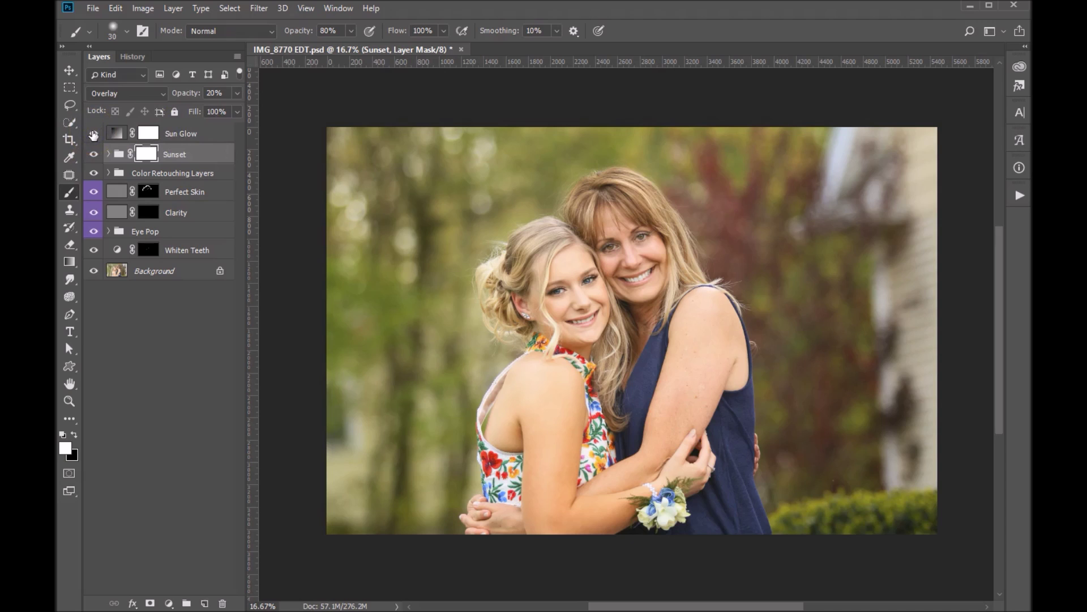
Turn on the Sun Glow layer and reposition its radial gradient to the background just above the younger woman's head.
{"action": "left_click", "coordinate": [94, 134]}
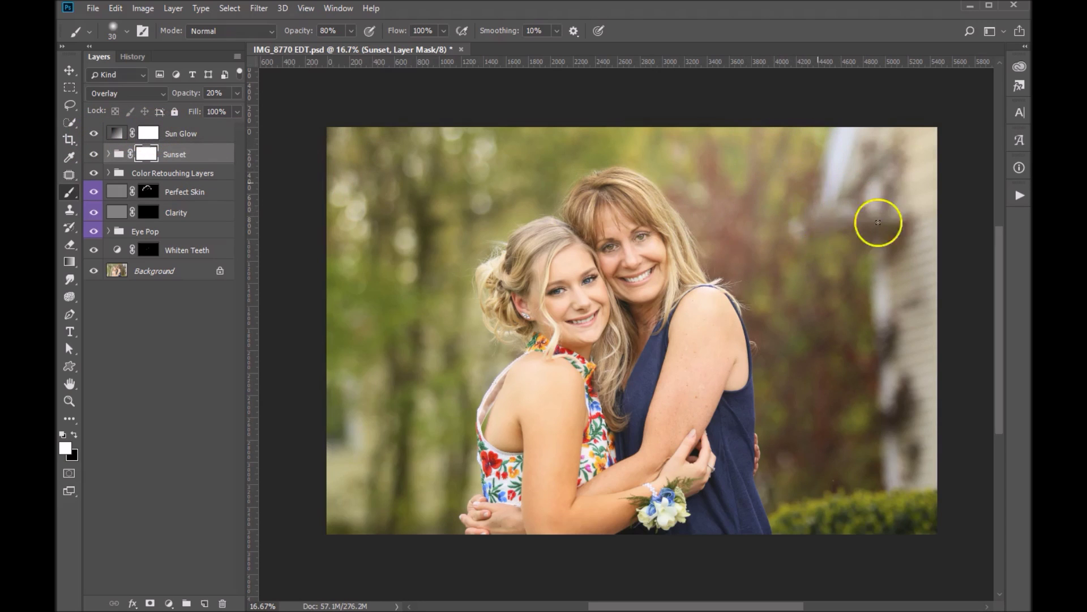
{"action": "left_click", "coordinate": [116, 133]}
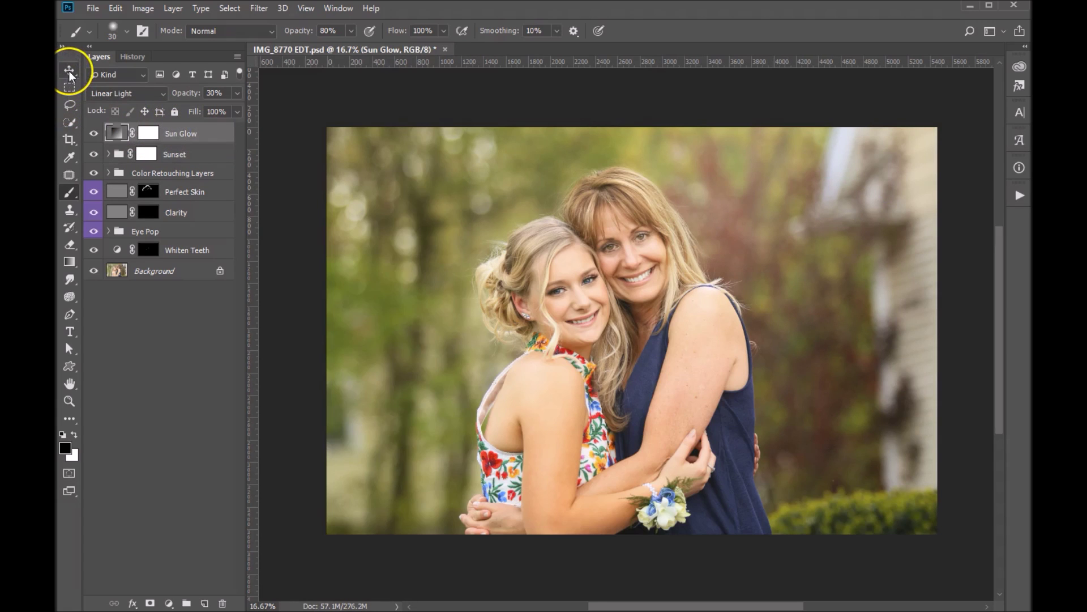
{"action": "left_click", "coordinate": [69, 72]}
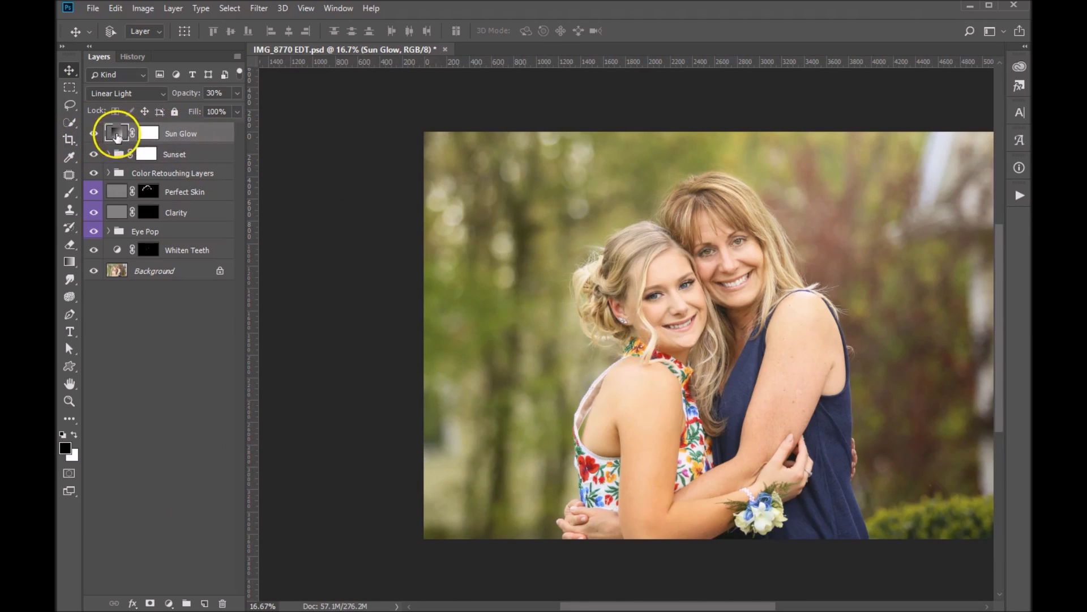
{"action": "double_click", "coordinate": [115, 136]}
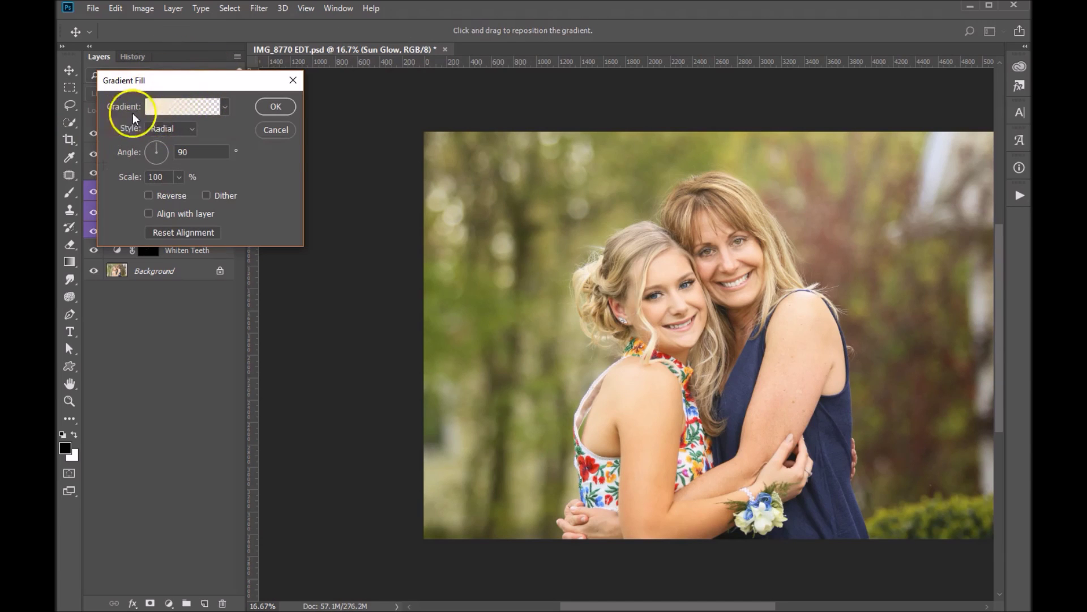
{"action": "left_click_drag", "start_coordinate": [888, 188], "coordinate": [627, 202]}
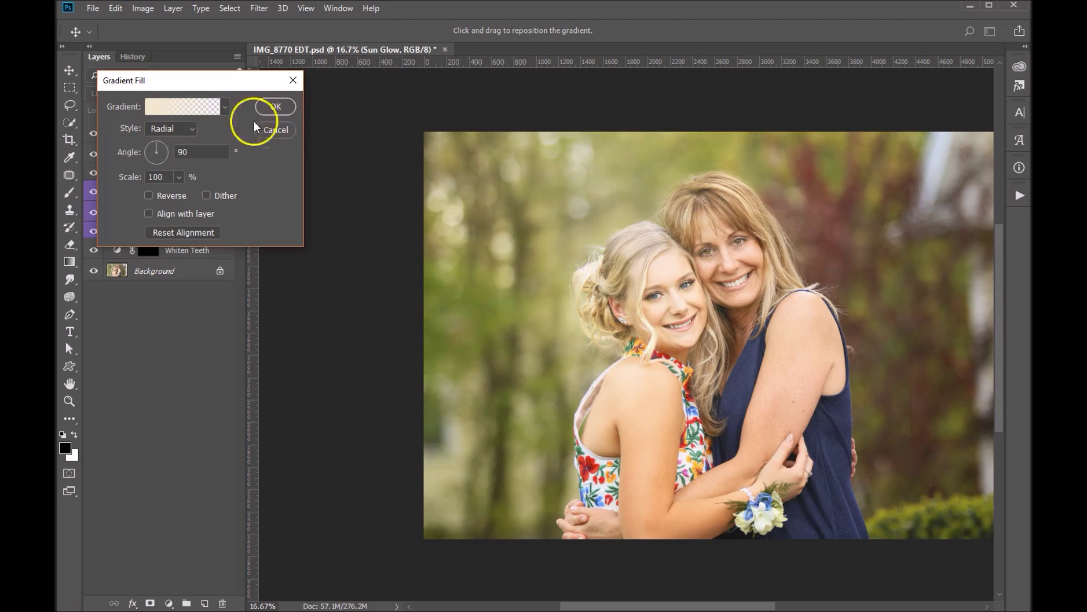
{"action": "left_click", "coordinate": [275, 107]}
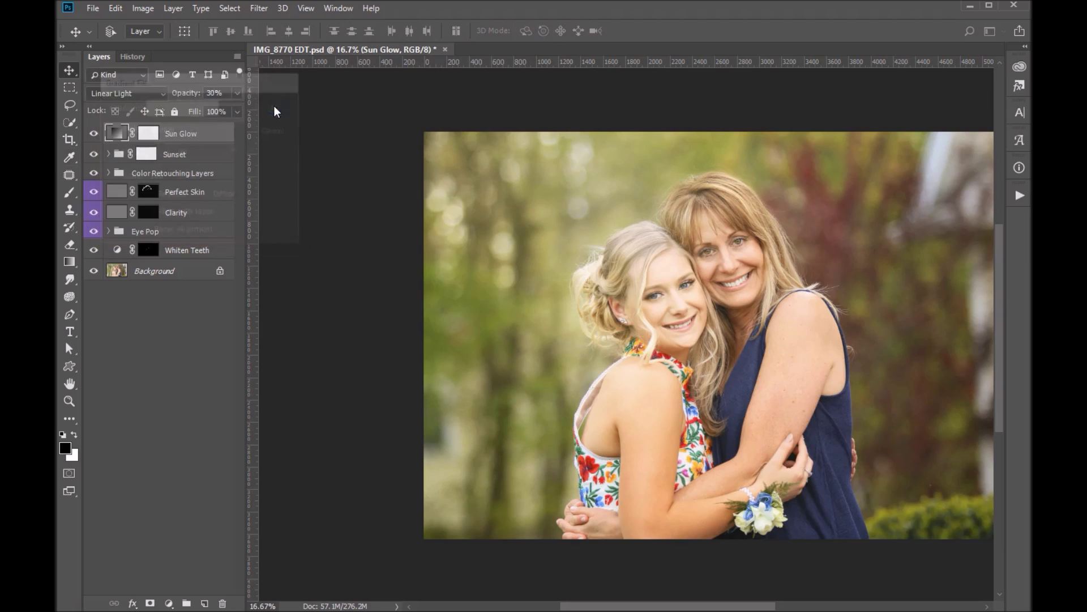
Try Sun Glow at full opacity, set it to 29%, and compare the image with the layer hidden and shown.
{"action": "left_click", "coordinate": [237, 93]}
{"action": "left_click_drag", "start_coordinate": [194, 110], "coordinate": [250, 111]}
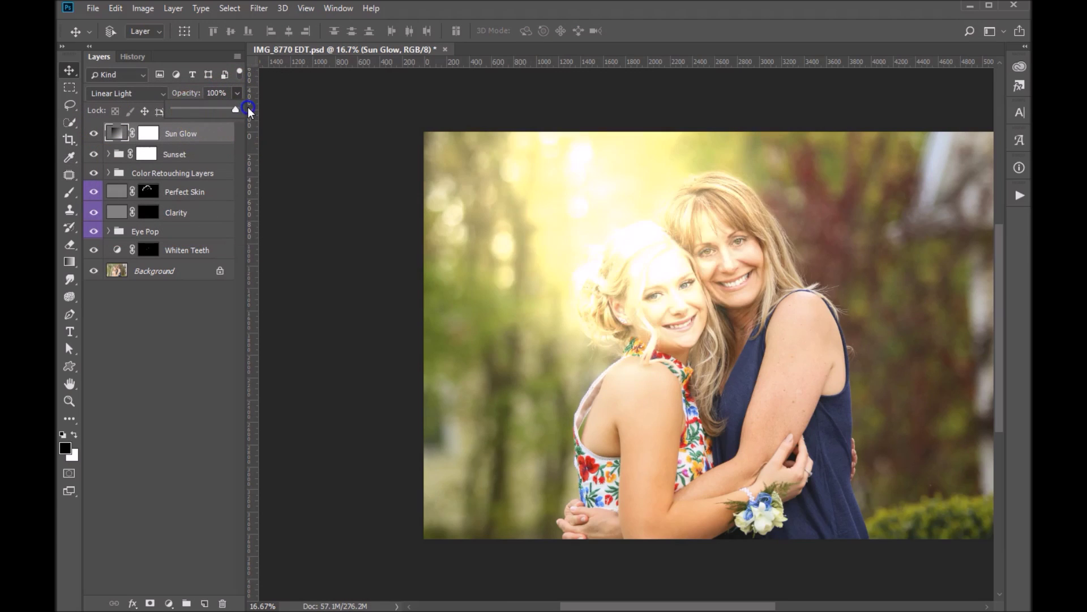
{"action": "left_click_drag", "start_coordinate": [204, 113], "coordinate": [199, 117]}
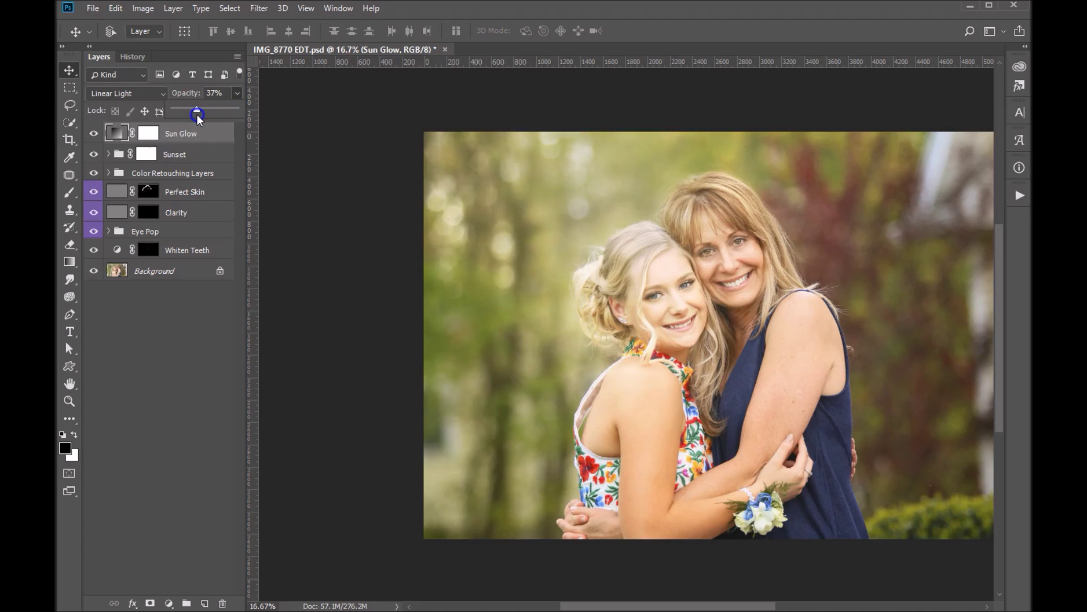
{"action": "left_click_drag", "start_coordinate": [192, 116], "coordinate": [192, 116]}
{"action": "left_click", "coordinate": [94, 133]}
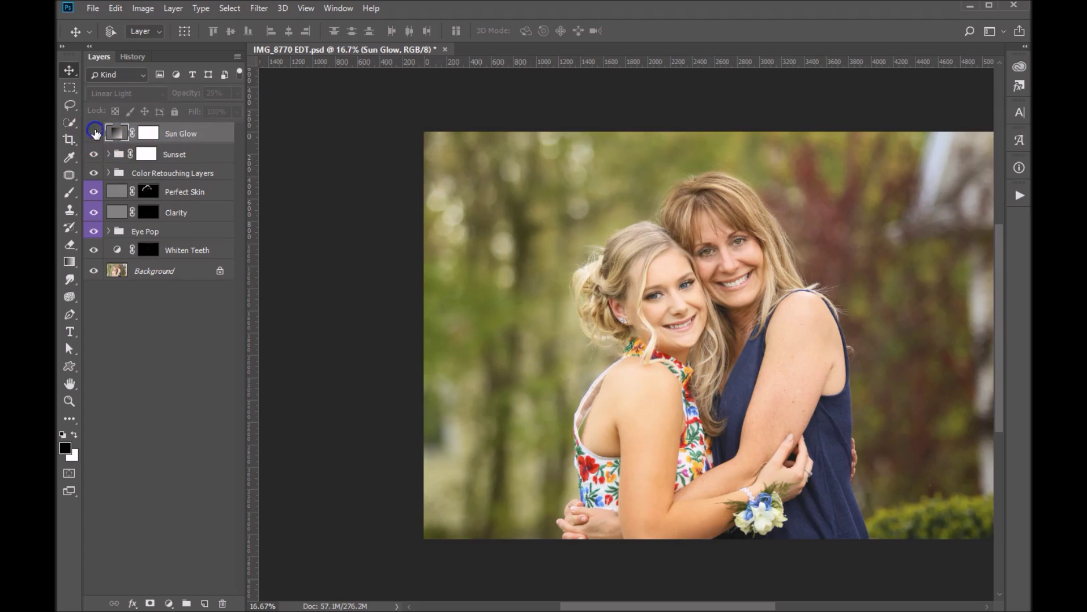
{"action": "left_click", "coordinate": [94, 132]}
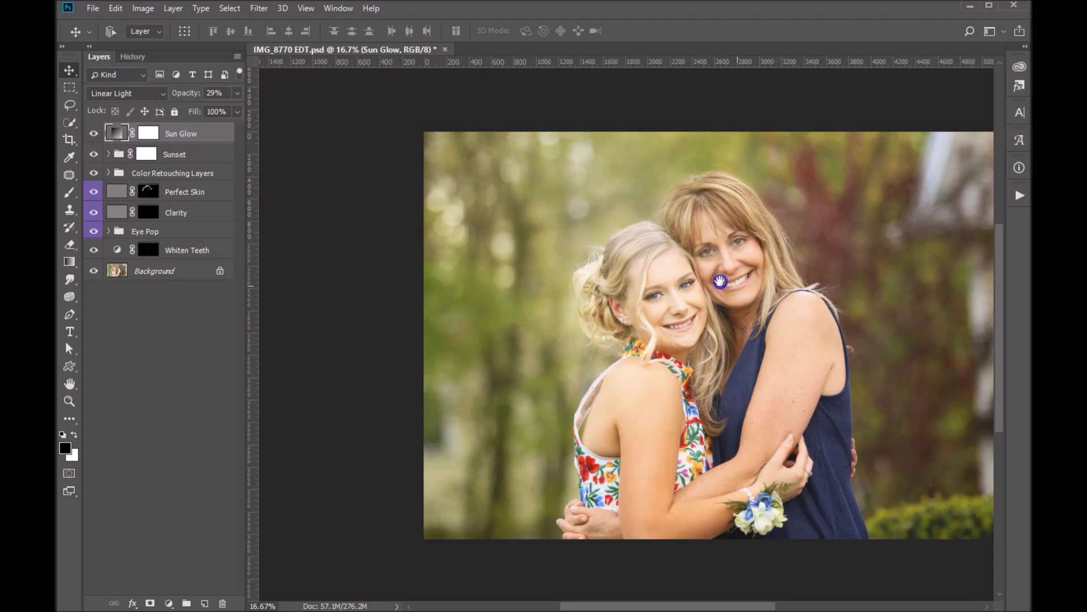
Hide and show all layers above the Background to compare the original photo with the finished edit.
{"action": "left_click_drag", "start_coordinate": [627, 283], "coordinate": [611, 281]}
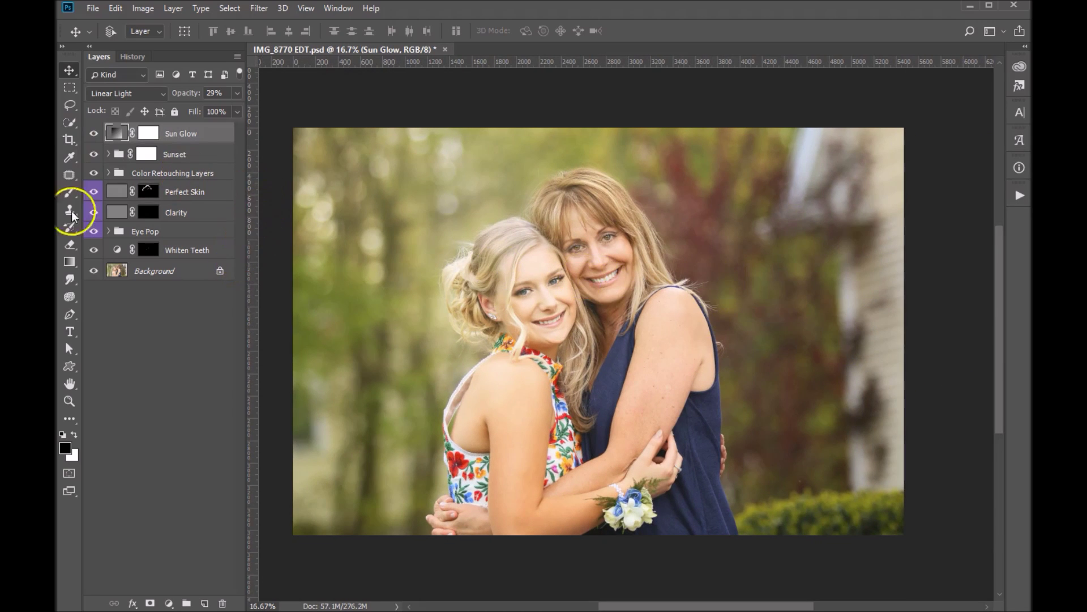
{"action": "left_click_drag", "start_coordinate": [95, 254], "coordinate": [97, 238]}
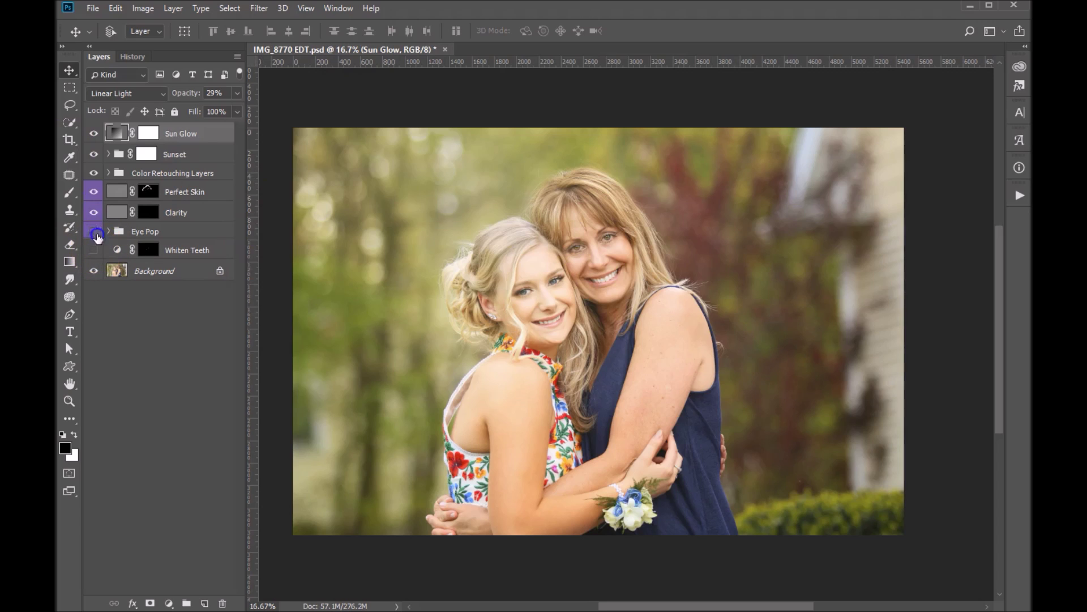
{"action": "left_click", "coordinate": [93, 132]}
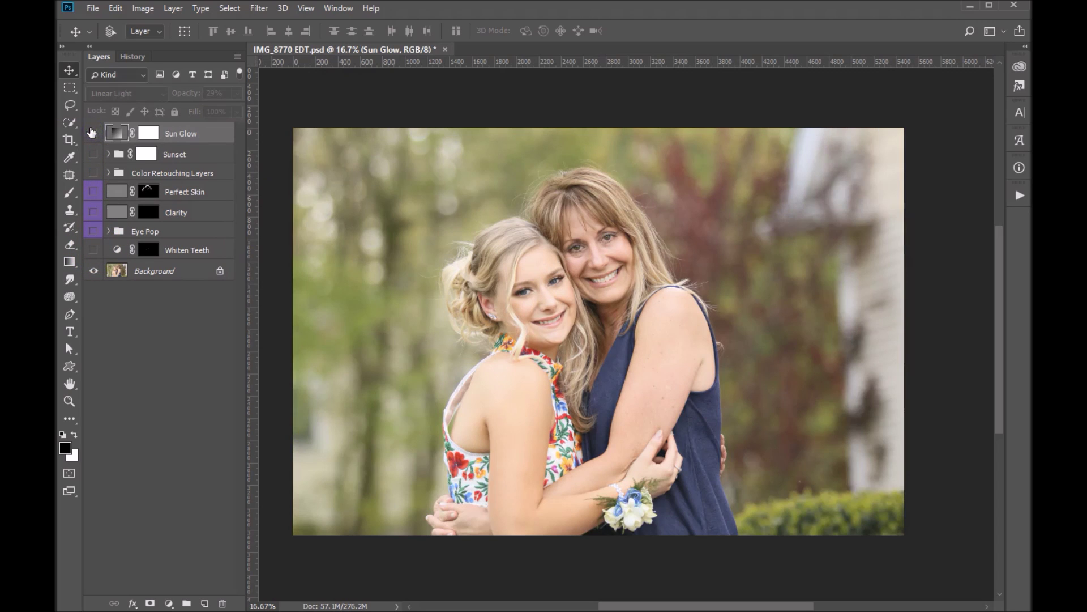
{"action": "left_click", "coordinate": [94, 250]}
{"action": "left_click", "coordinate": [94, 134]}
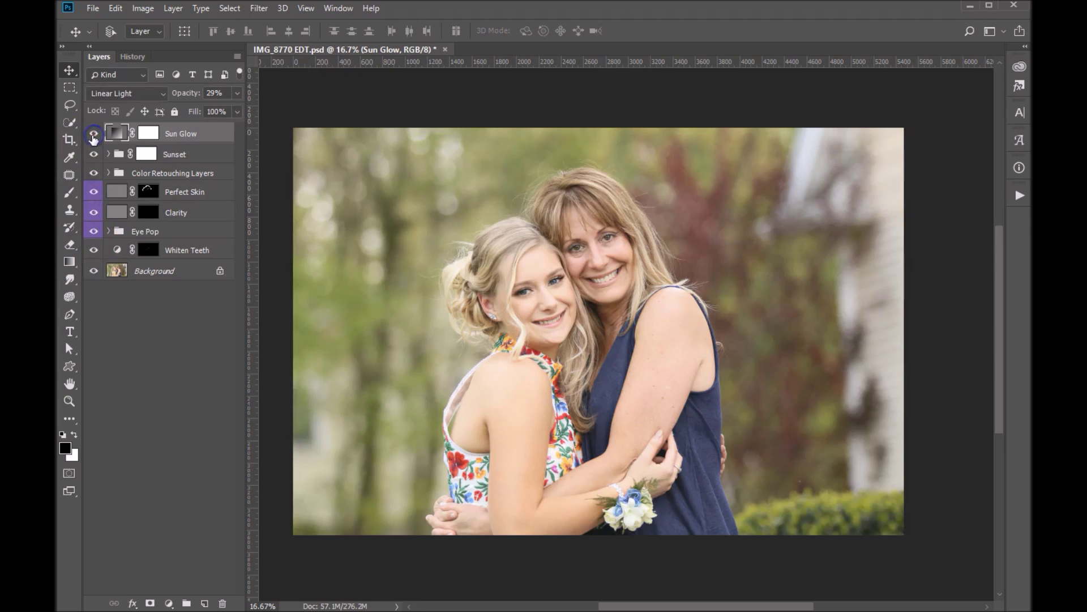